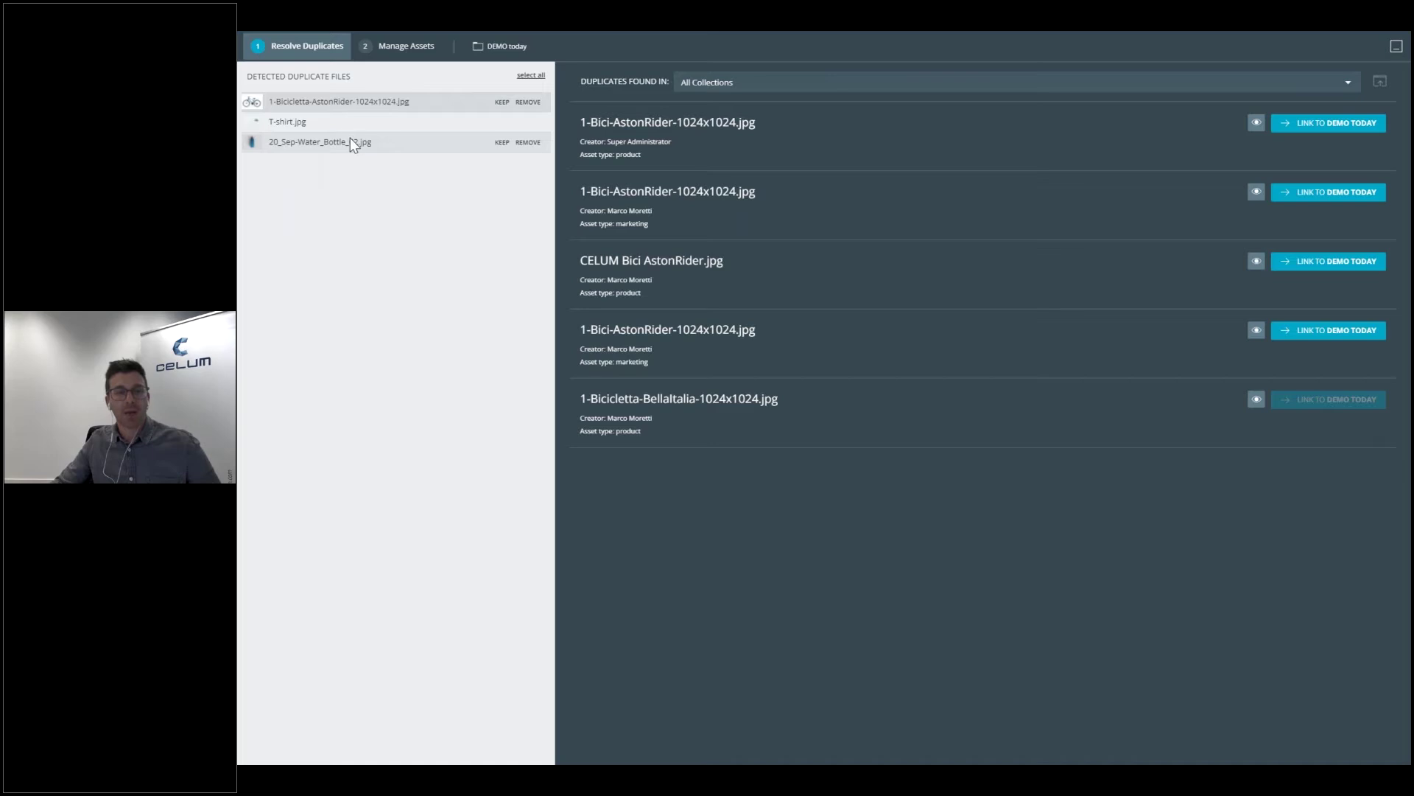
Step: Resolve the detected duplicates by removing the bicycle and water bottle files and keeping T-shirt.jpg
{"action": "mouse_move", "coordinate": [255, 105]}
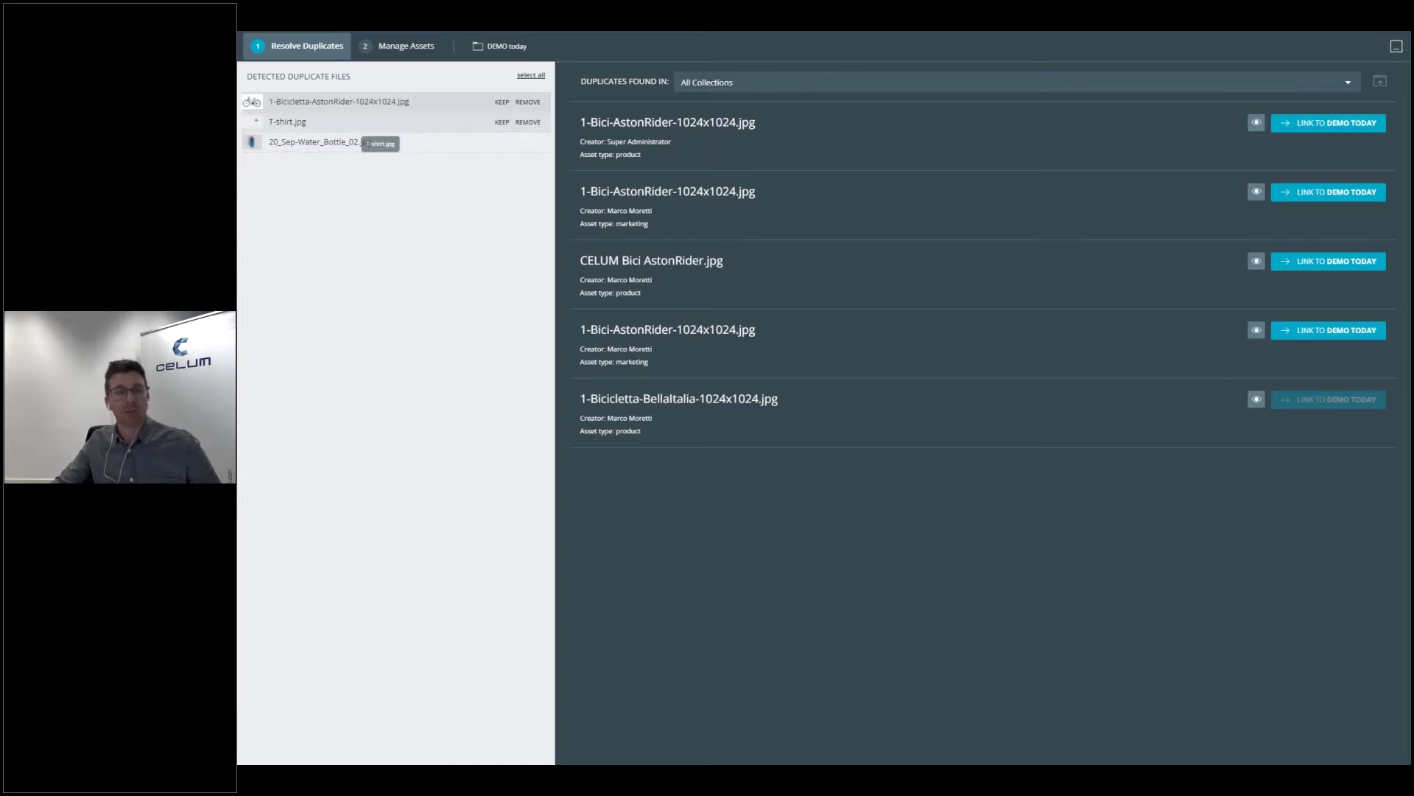
{"action": "left_click", "coordinate": [526, 105]}
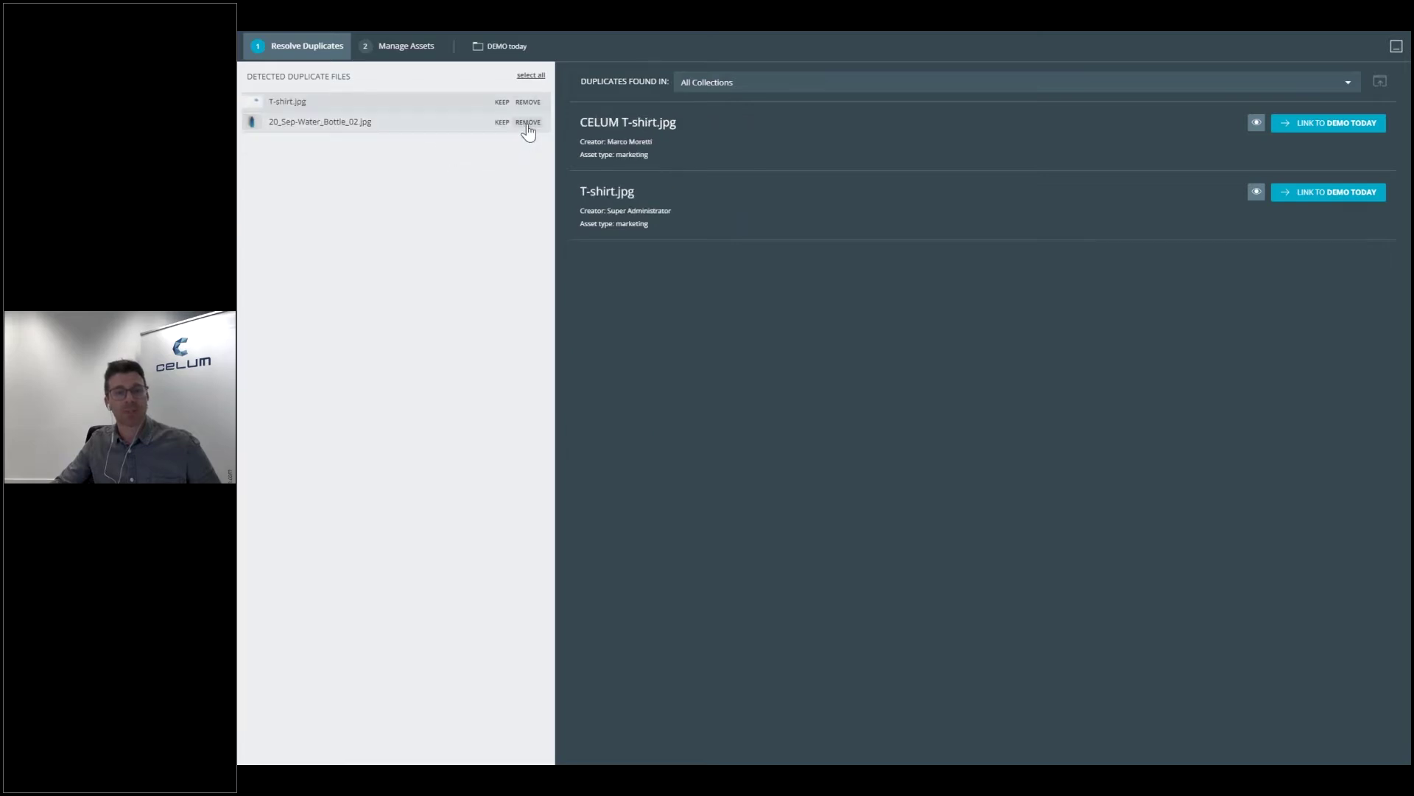
{"action": "left_click", "coordinate": [527, 124]}
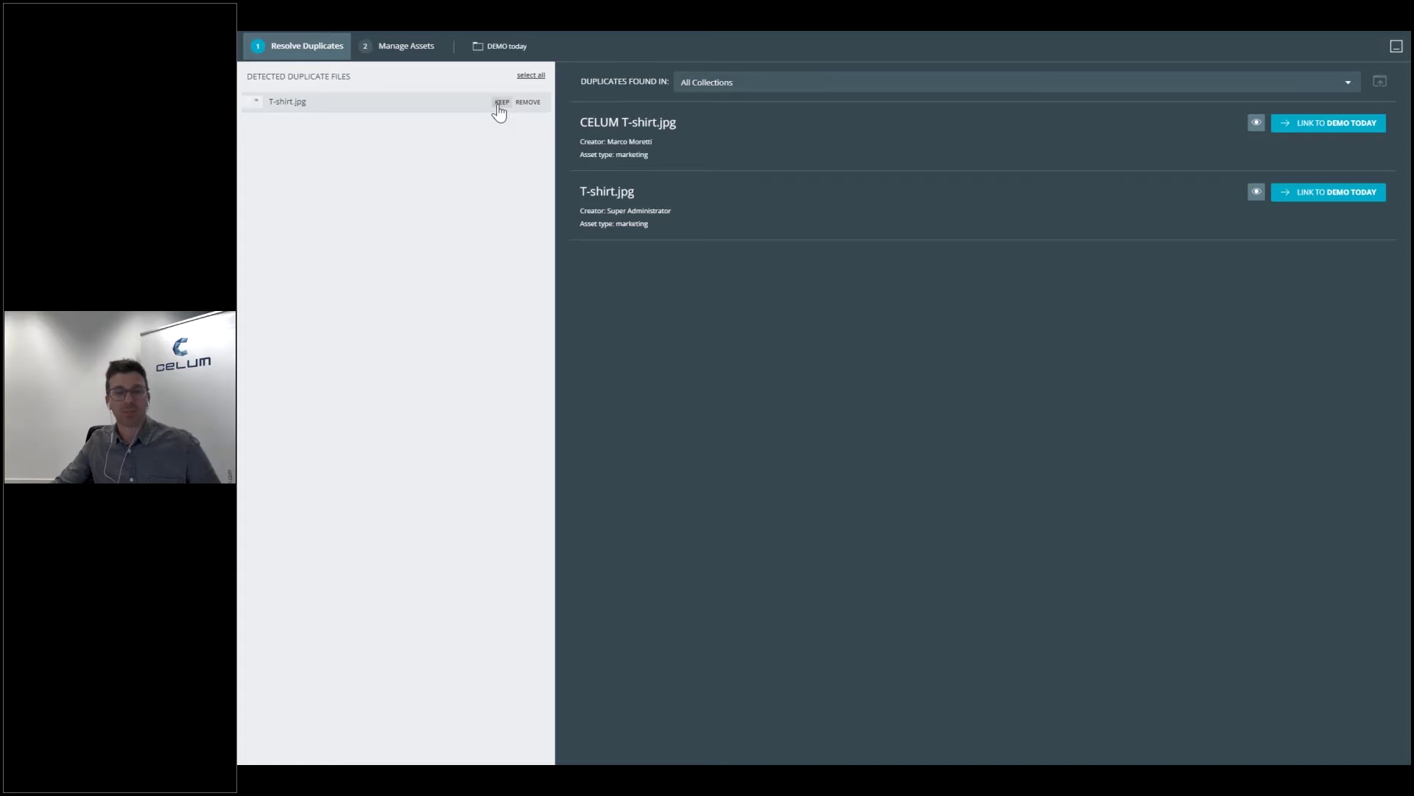
{"action": "left_click", "coordinate": [499, 105]}
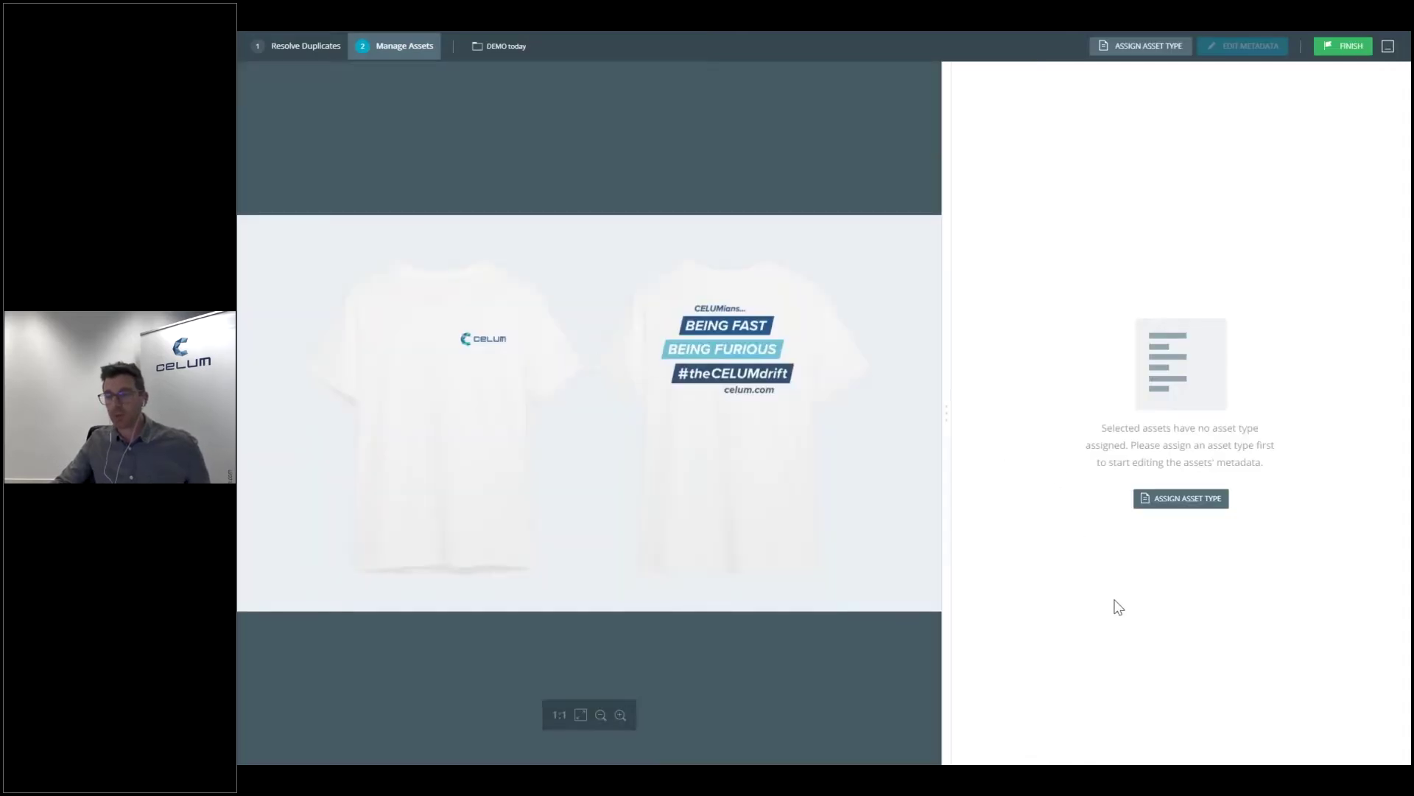
Step: Assign the Product Content asset type to the T-shirt image and widen its metadata area
{"action": "left_click", "coordinate": [1176, 504]}
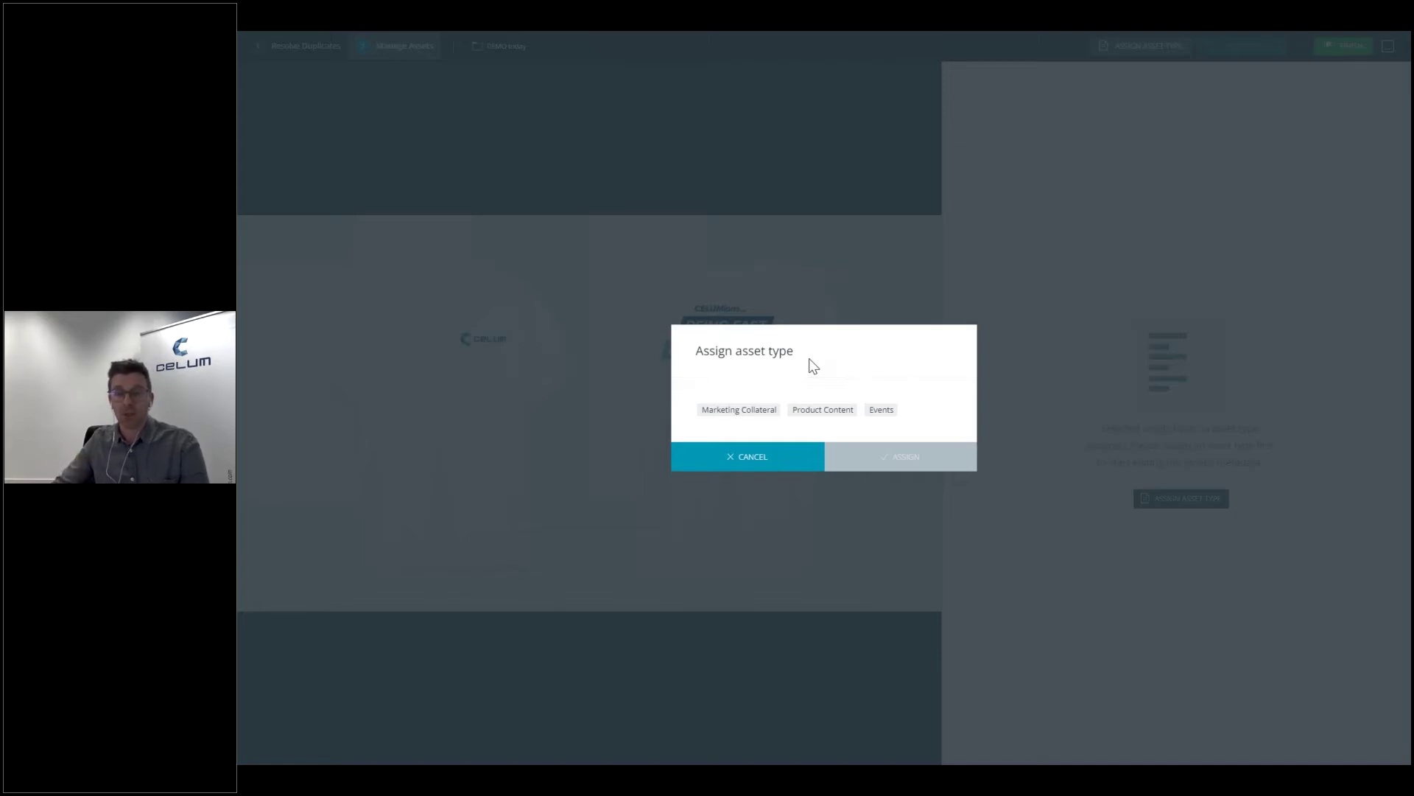
{"action": "left_click", "coordinate": [829, 417]}
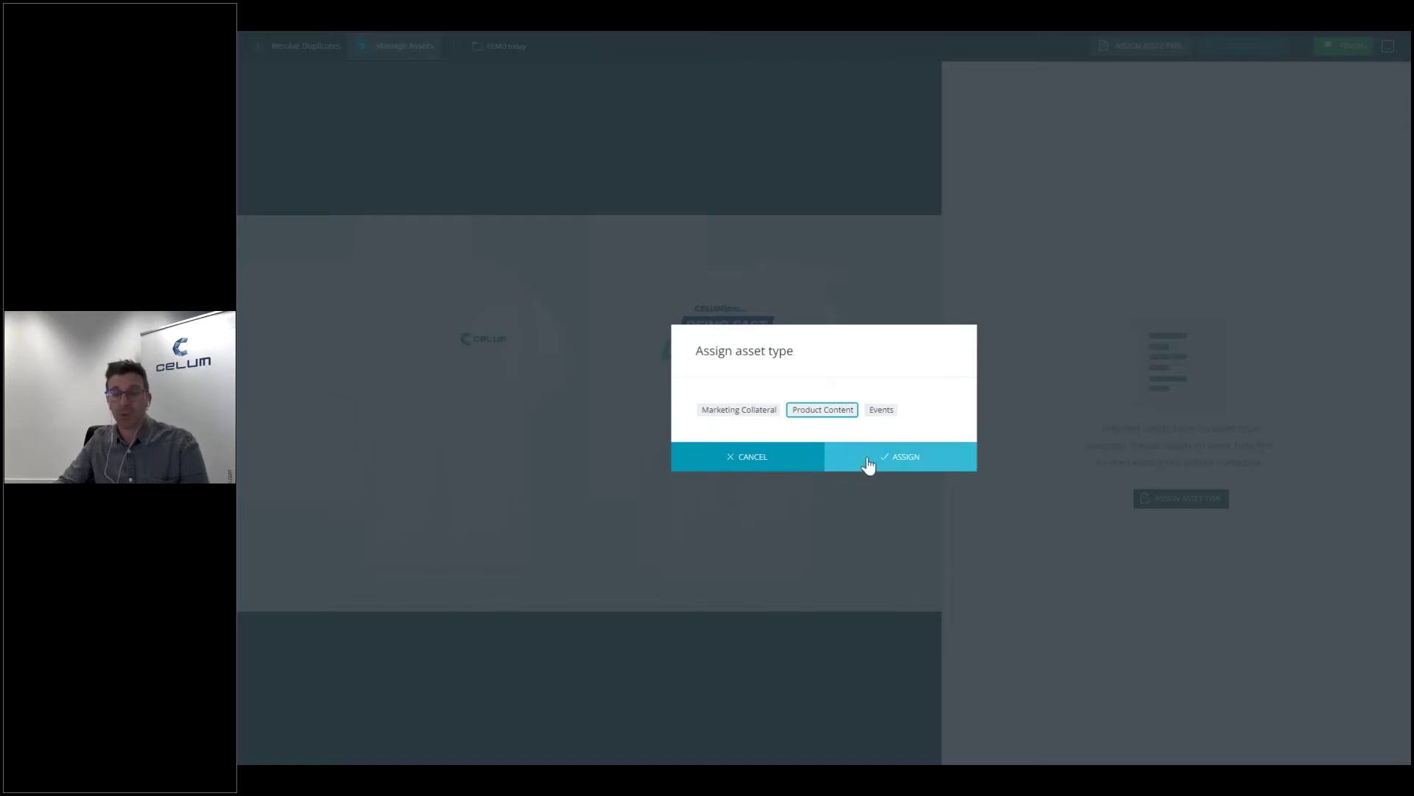
{"action": "left_click", "coordinate": [894, 461]}
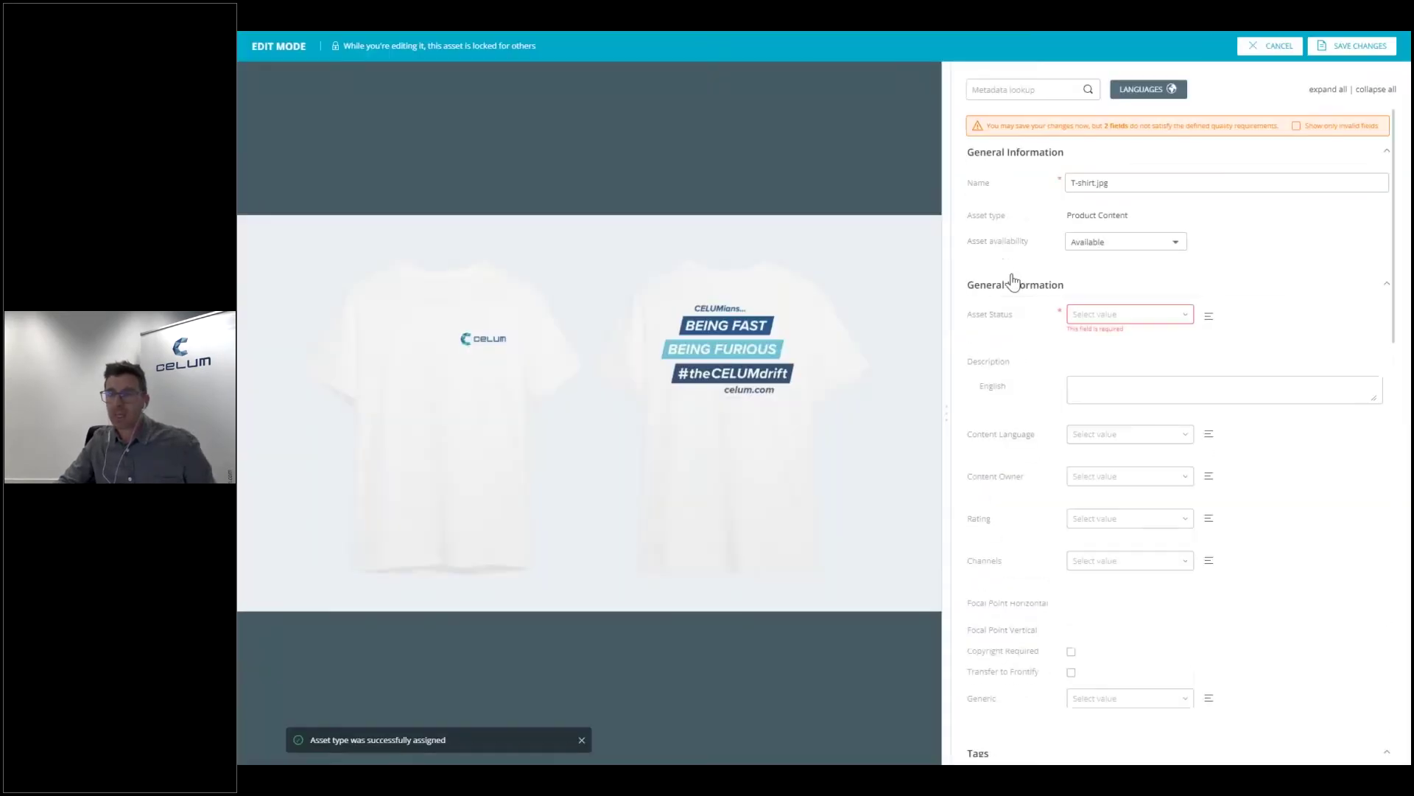
{"action": "left_click_drag", "start_coordinate": [943, 402], "coordinate": [802, 410]}
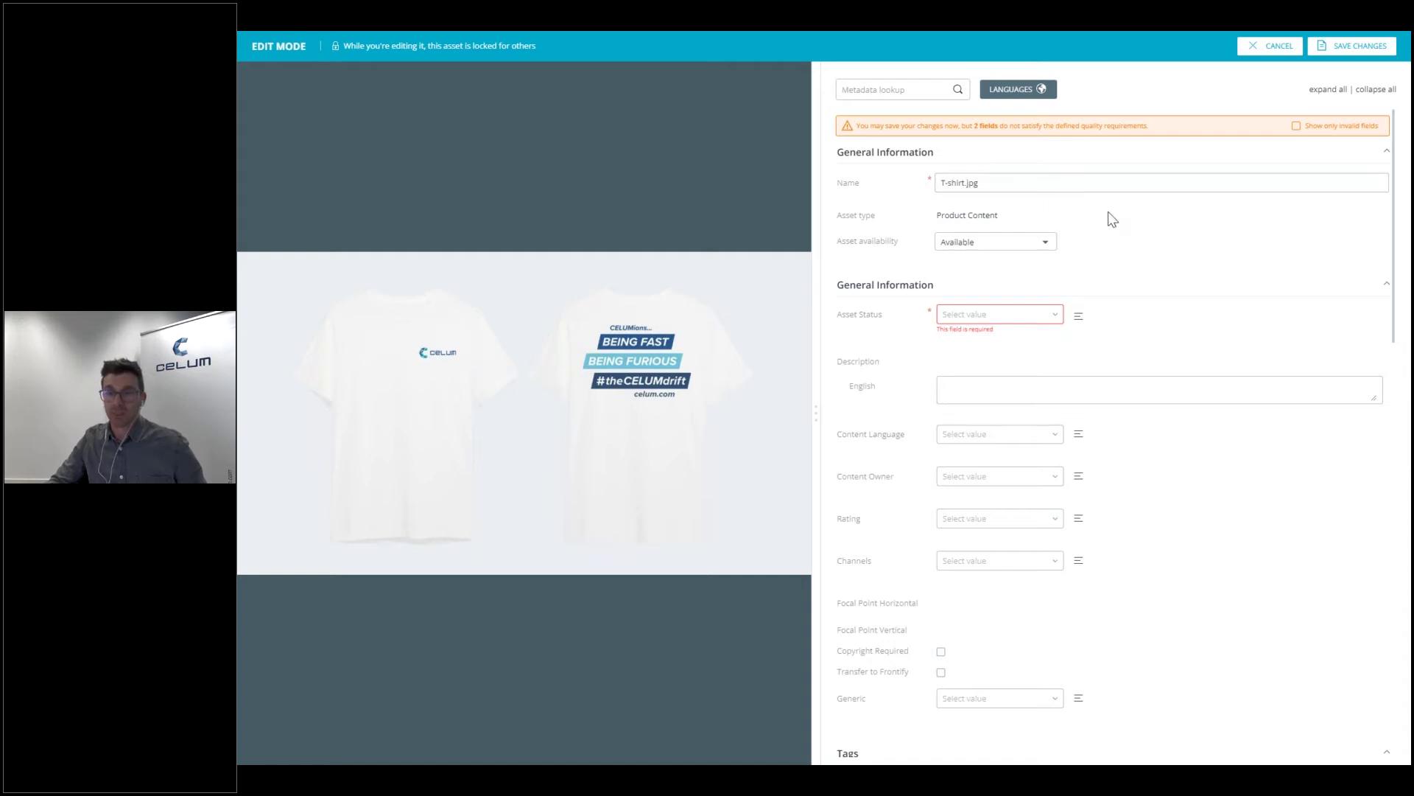
Step: Try the Date controlled option for the asset availability and set it back to Available
{"action": "left_click", "coordinate": [1052, 243]}
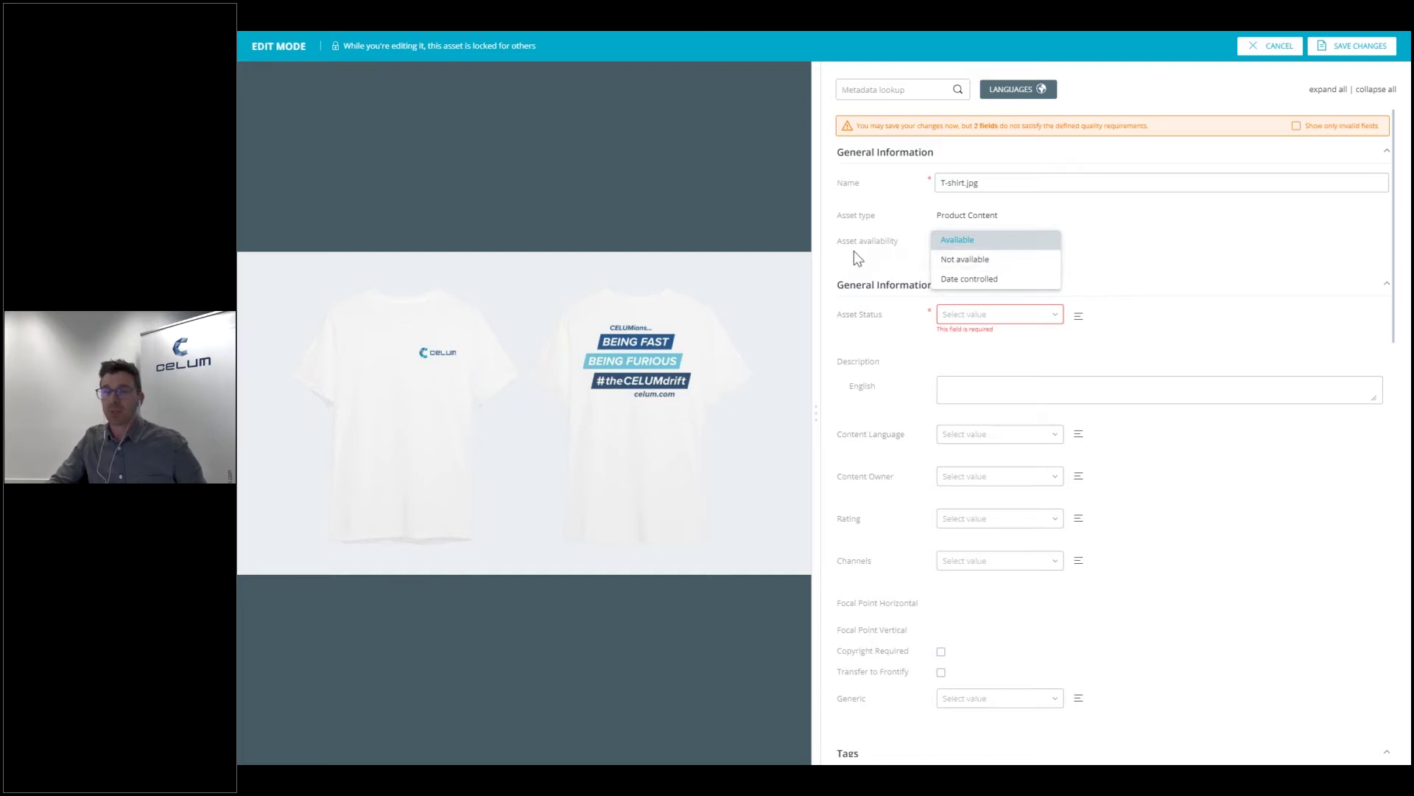
{"action": "left_click", "coordinate": [954, 281]}
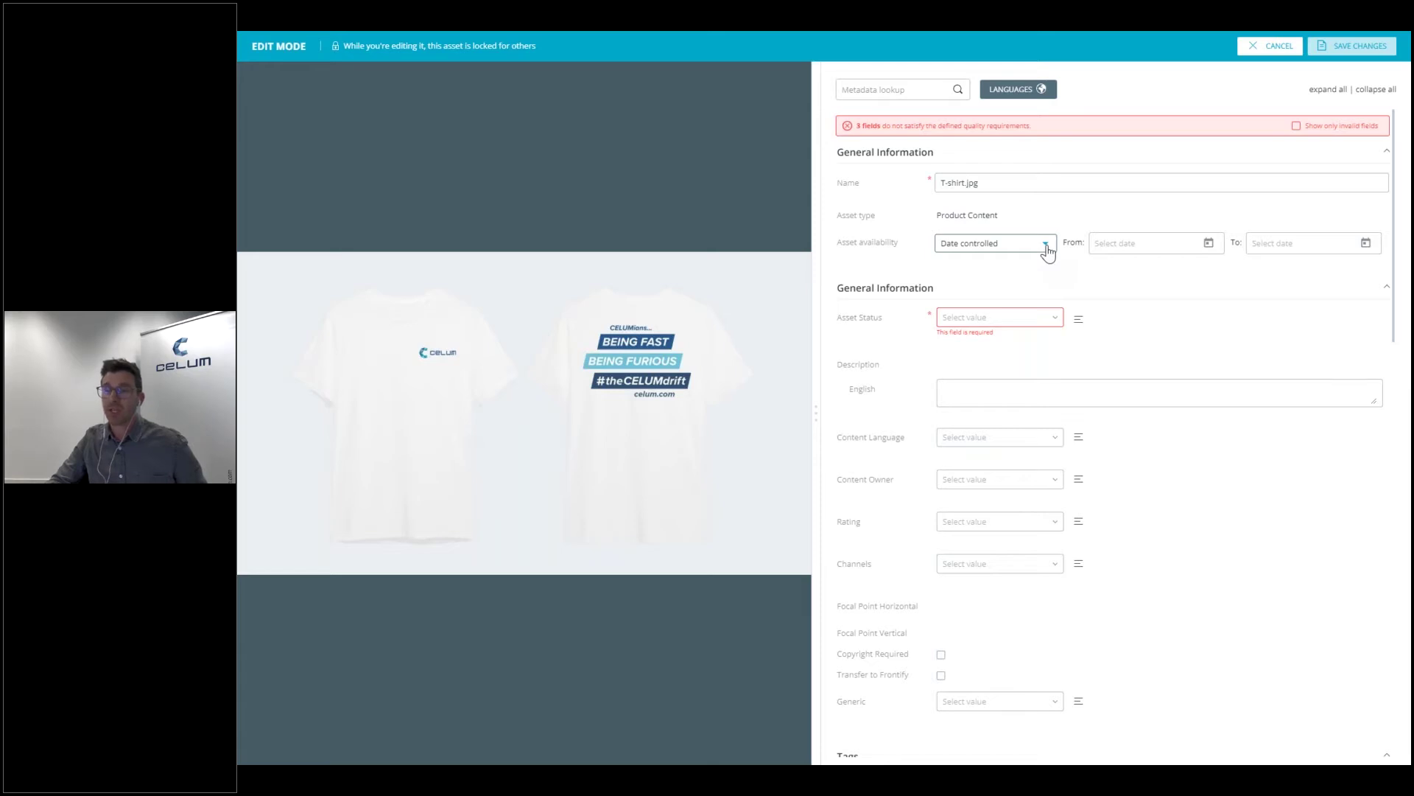
{"action": "left_click", "coordinate": [1047, 251]}
{"action": "left_click", "coordinate": [964, 196]}
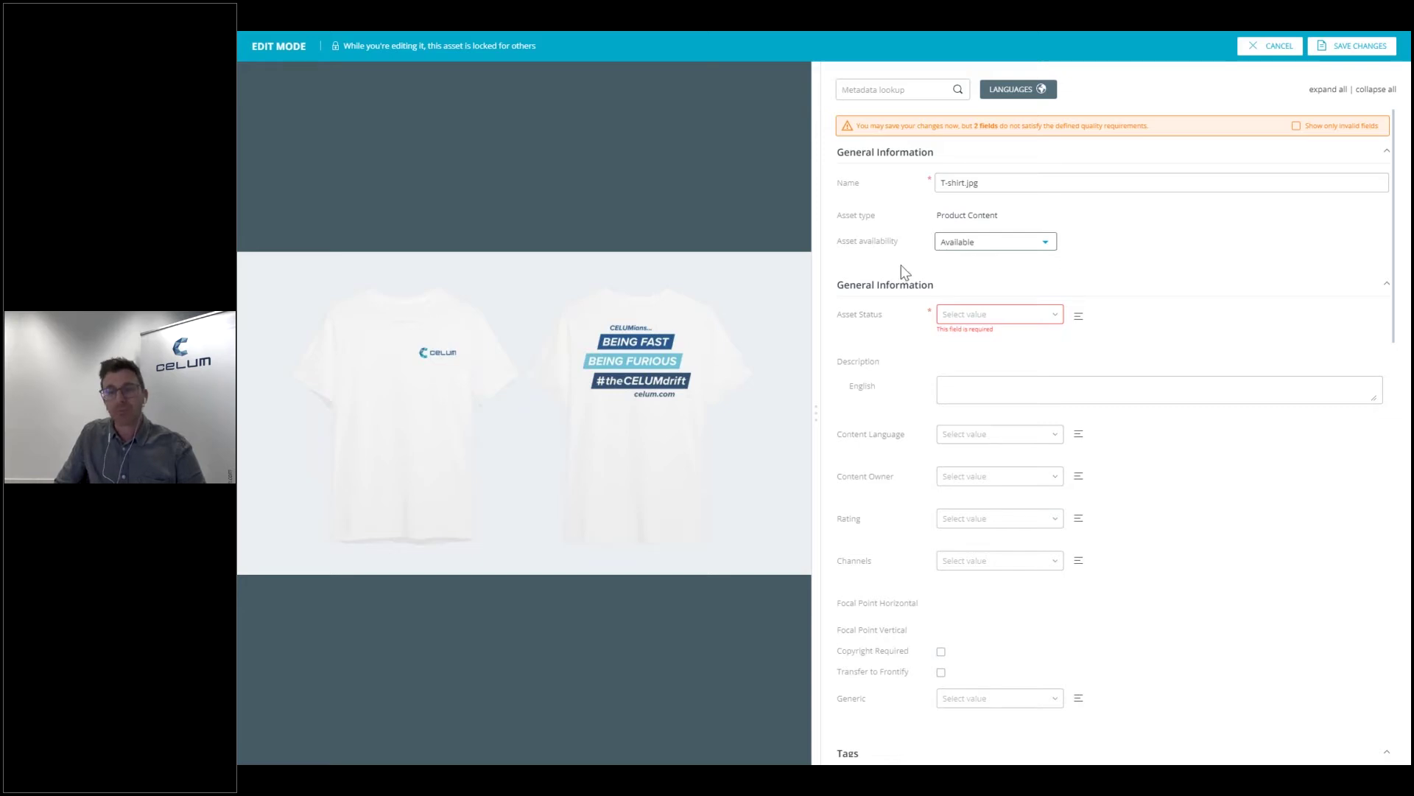
Step: Set the T-shirt image's Asset Status to New
{"action": "left_click", "coordinate": [1054, 315]}
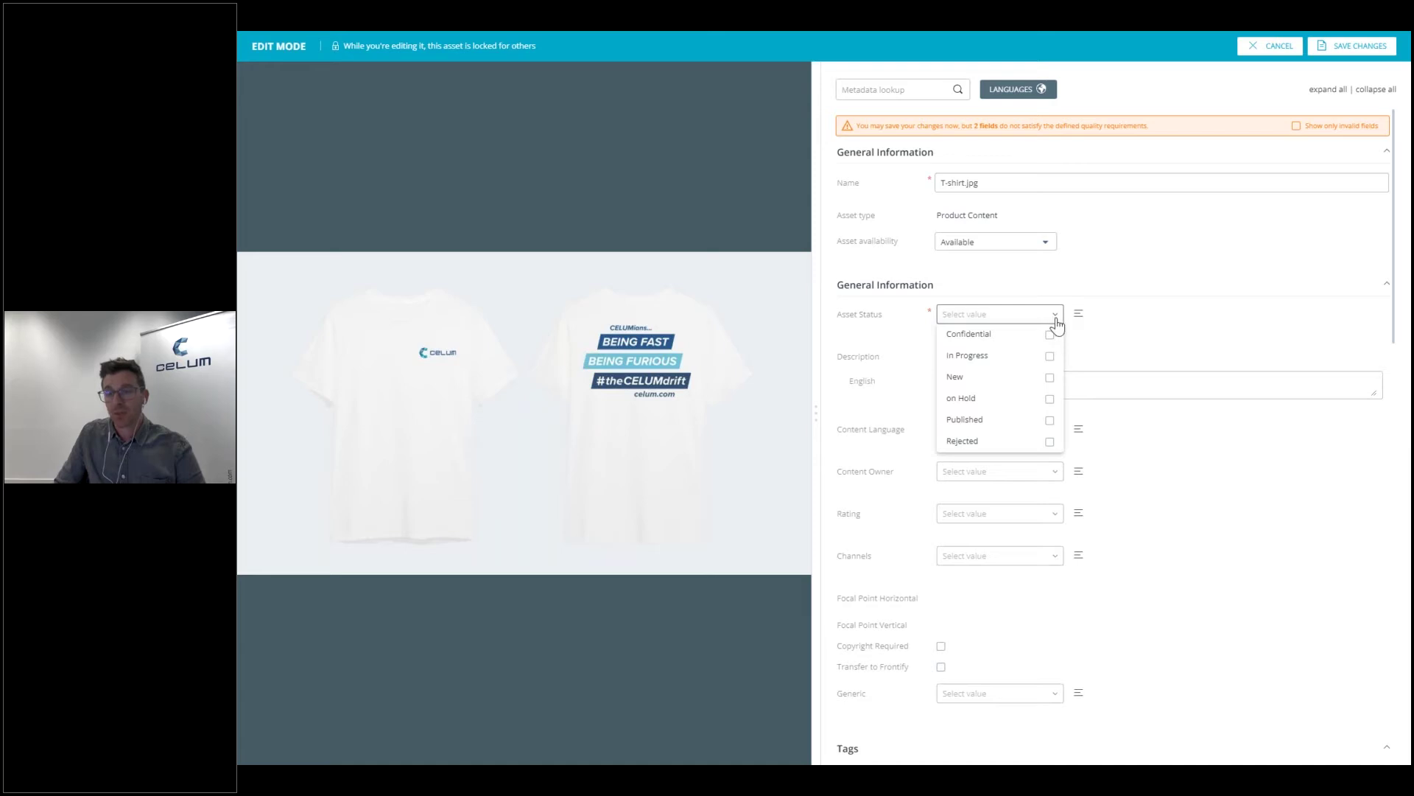
{"action": "left_click", "coordinate": [1050, 378]}
{"action": "left_click", "coordinate": [890, 347]}
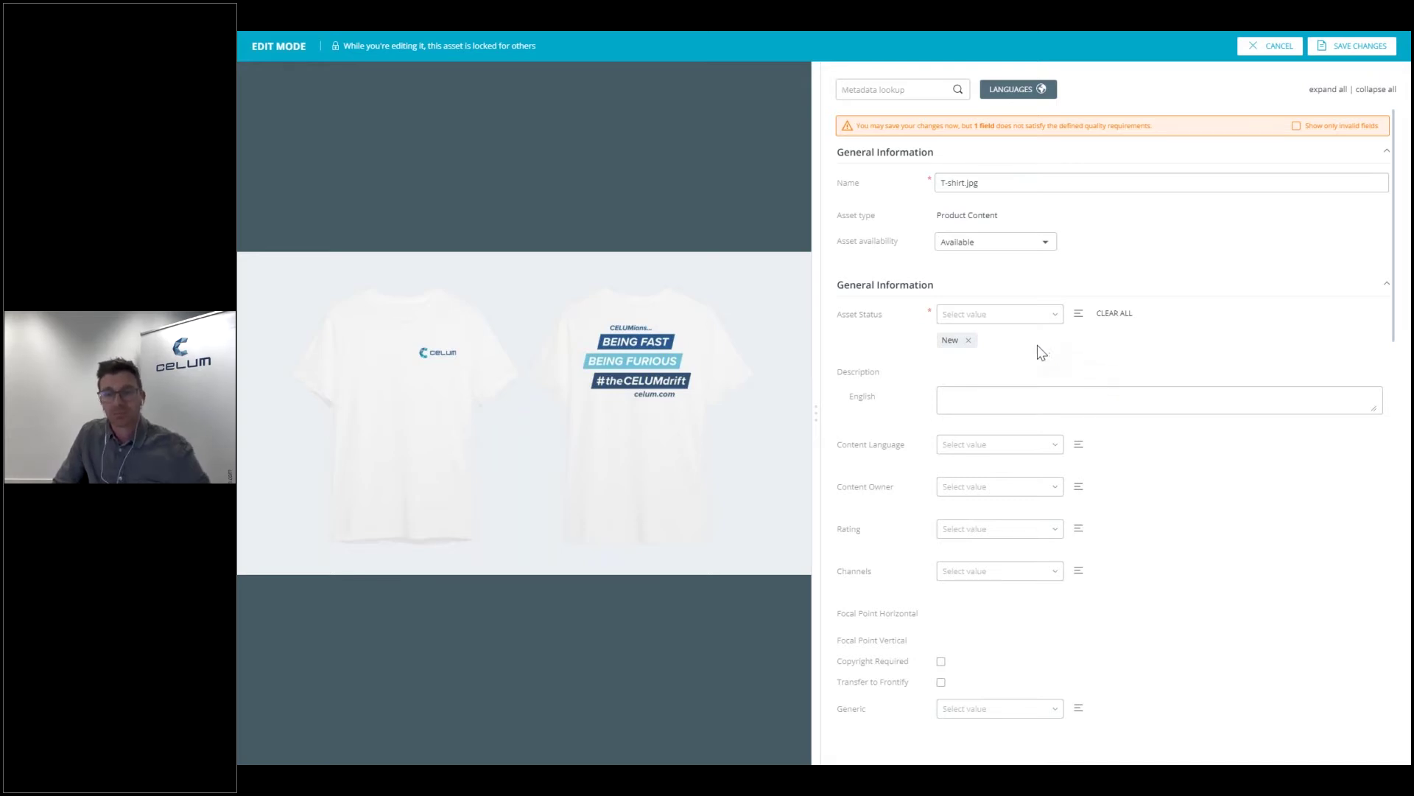
Step: Try adding German as an extra metadata language for the description and remove it again
{"action": "left_click", "coordinate": [970, 394]}
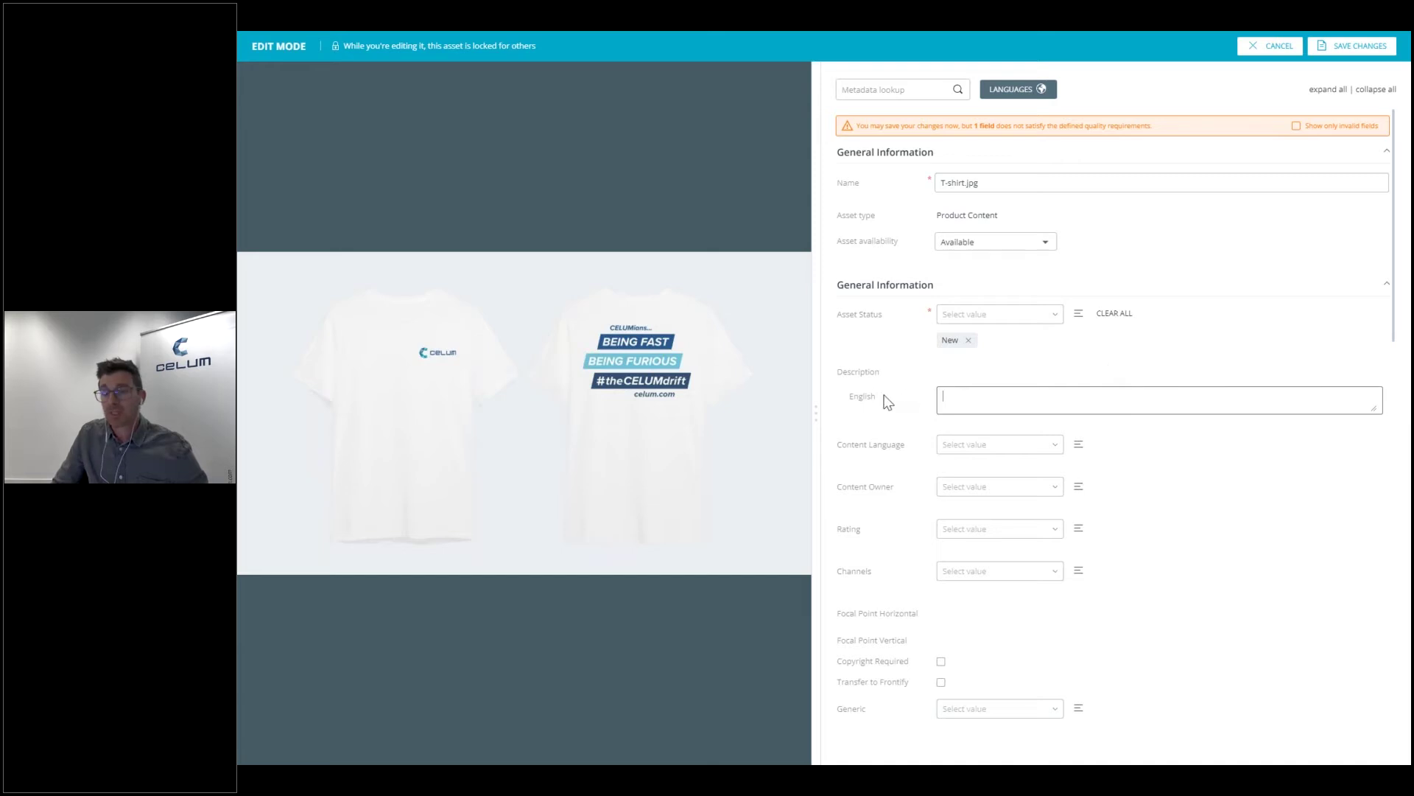
{"action": "left_click", "coordinate": [1039, 89]}
{"action": "left_click", "coordinate": [1043, 156]}
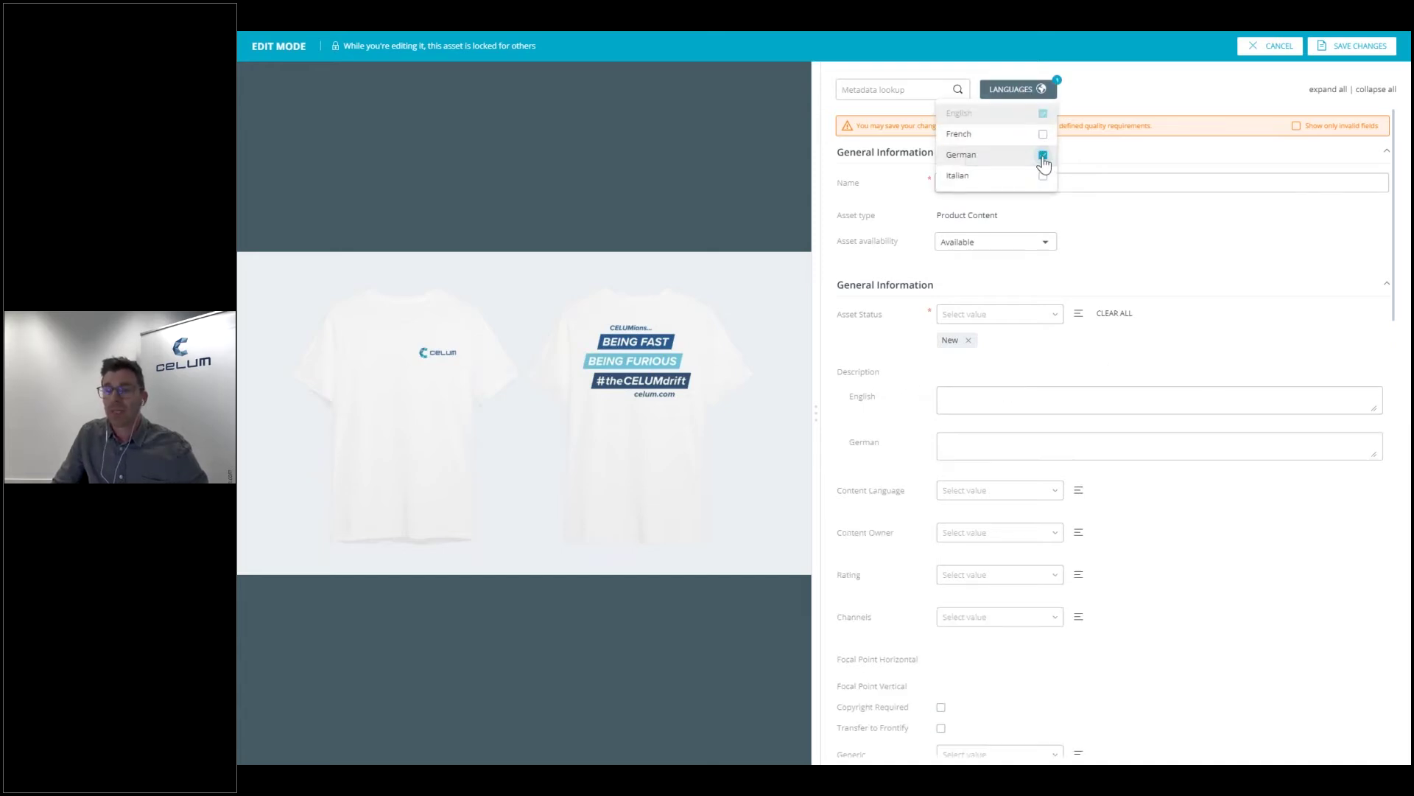
{"action": "left_click", "coordinate": [1043, 156]}
{"action": "left_click", "coordinate": [1069, 364]}
Step: Set the asset's Rating to five stars
{"action": "scroll", "coordinate": [1152, 258], "scroll_direction": "down", "scroll_amount": 3}
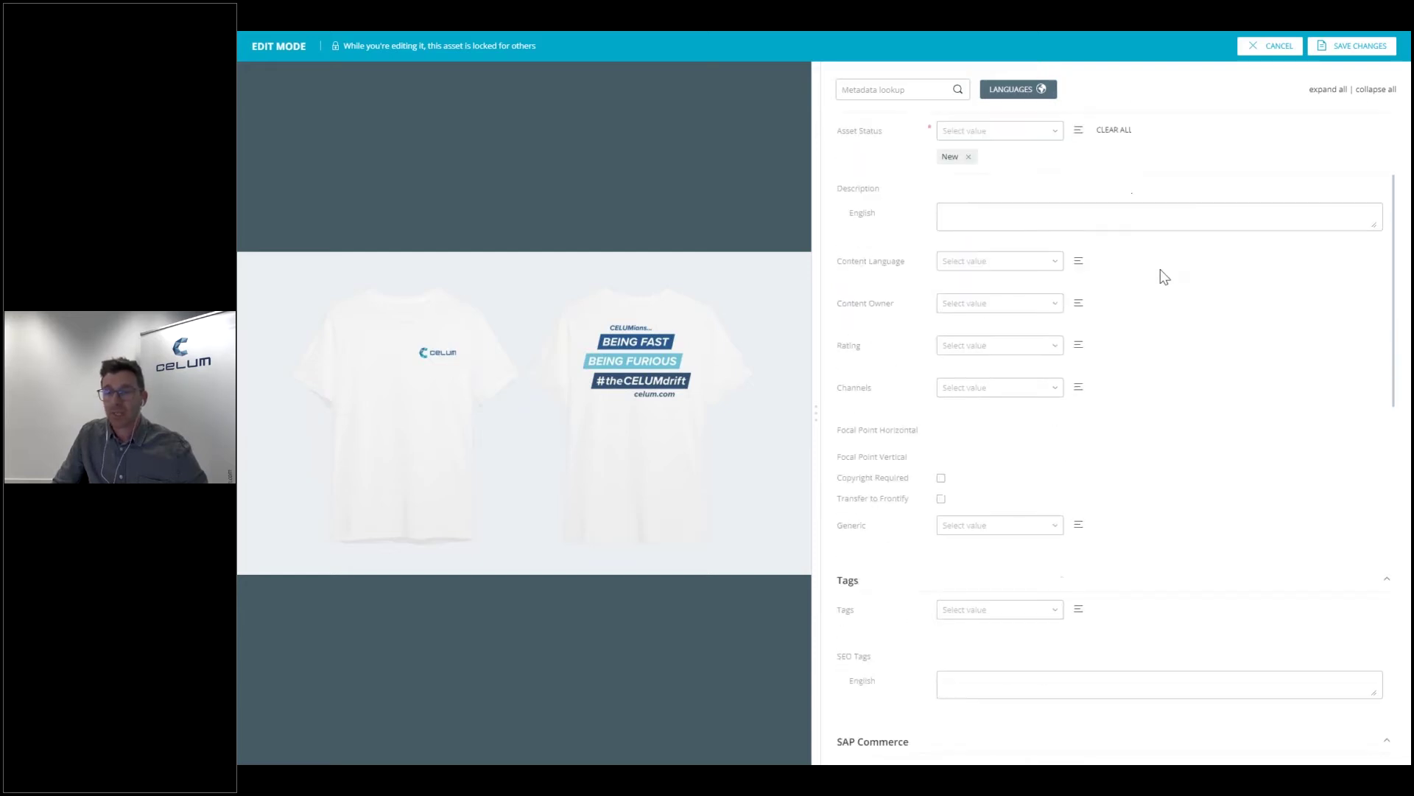
{"action": "left_click", "coordinate": [1056, 352]}
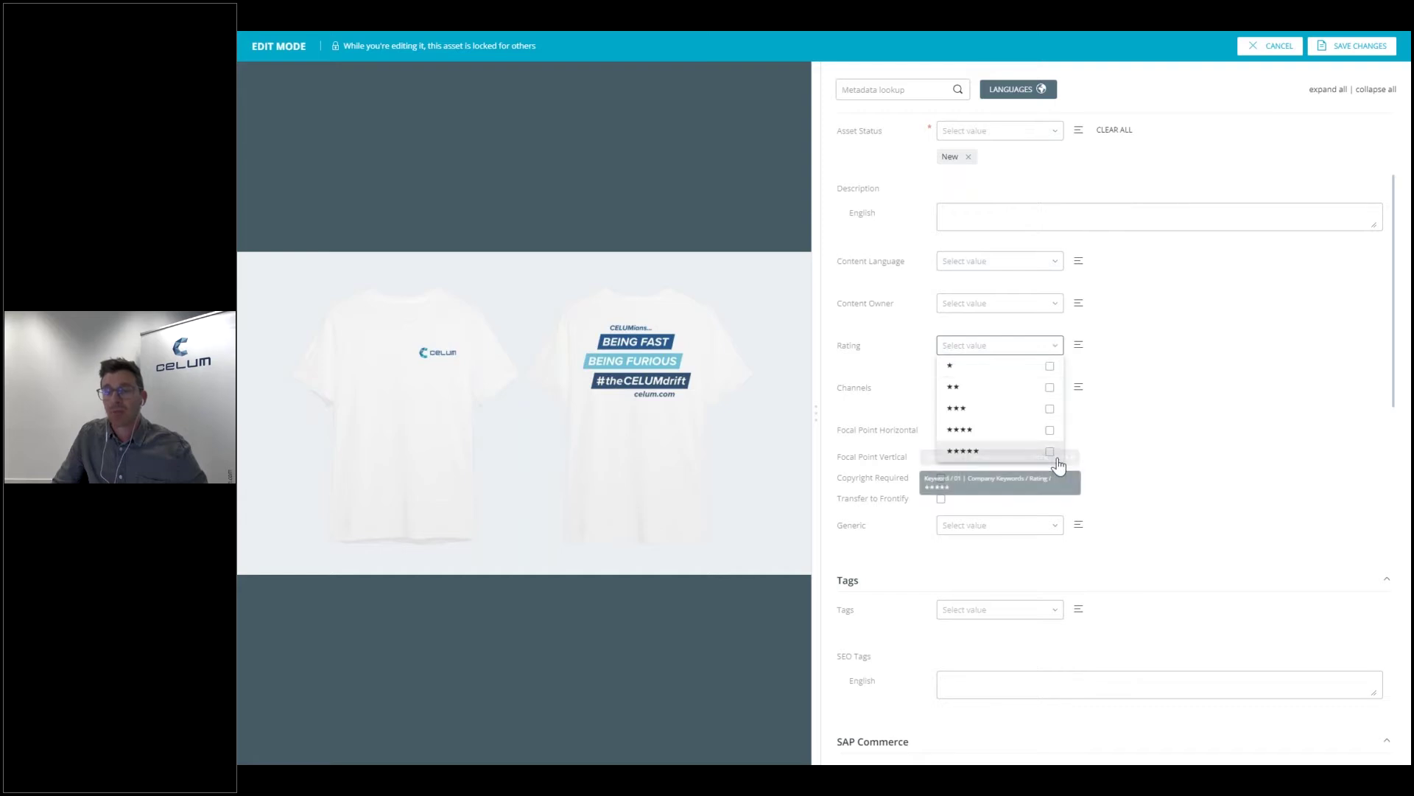
{"action": "left_click", "coordinate": [1049, 452]}
{"action": "left_click", "coordinate": [877, 391]}
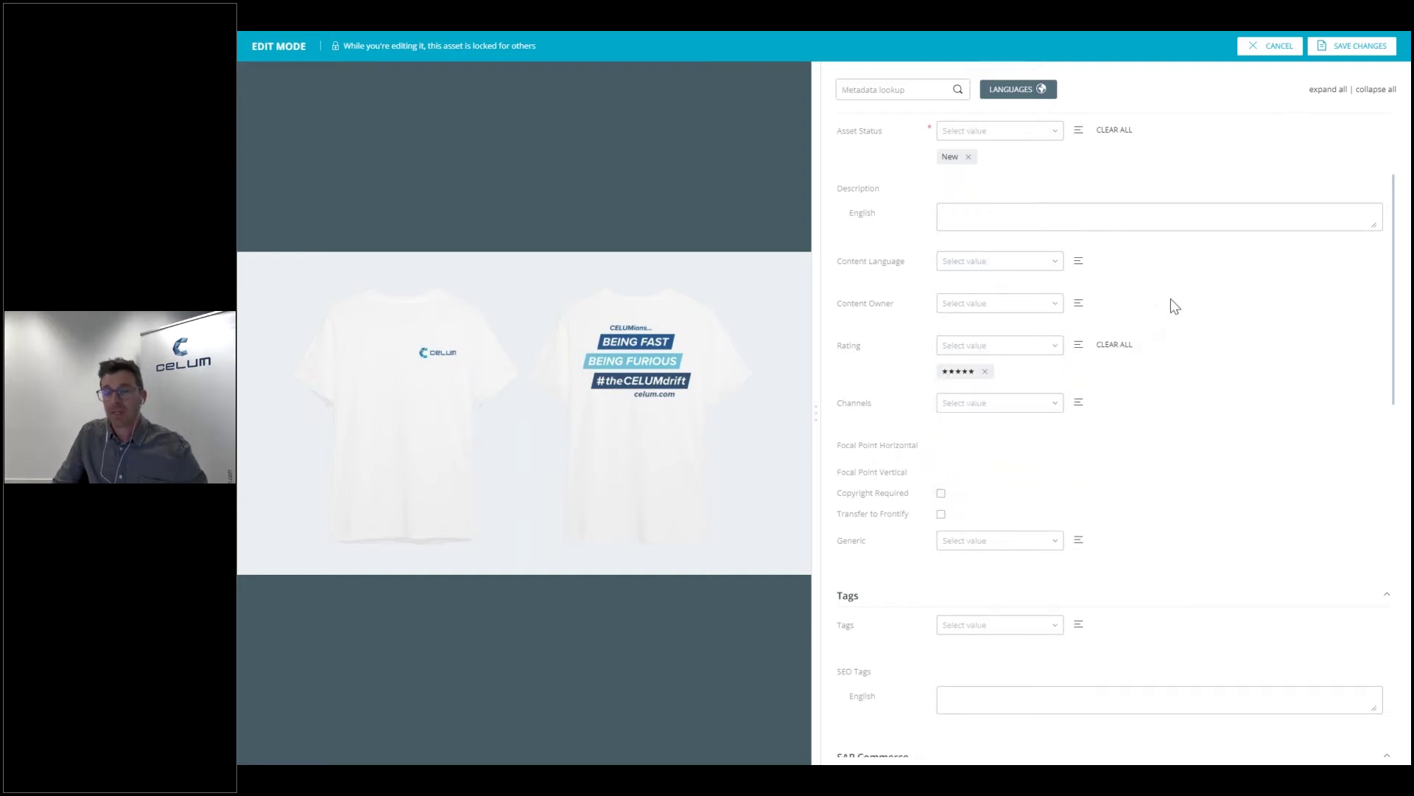
Step: Add HootSuite to the asset's Channels
{"action": "scroll", "coordinate": [1174, 298], "scroll_direction": "down", "scroll_amount": 2}
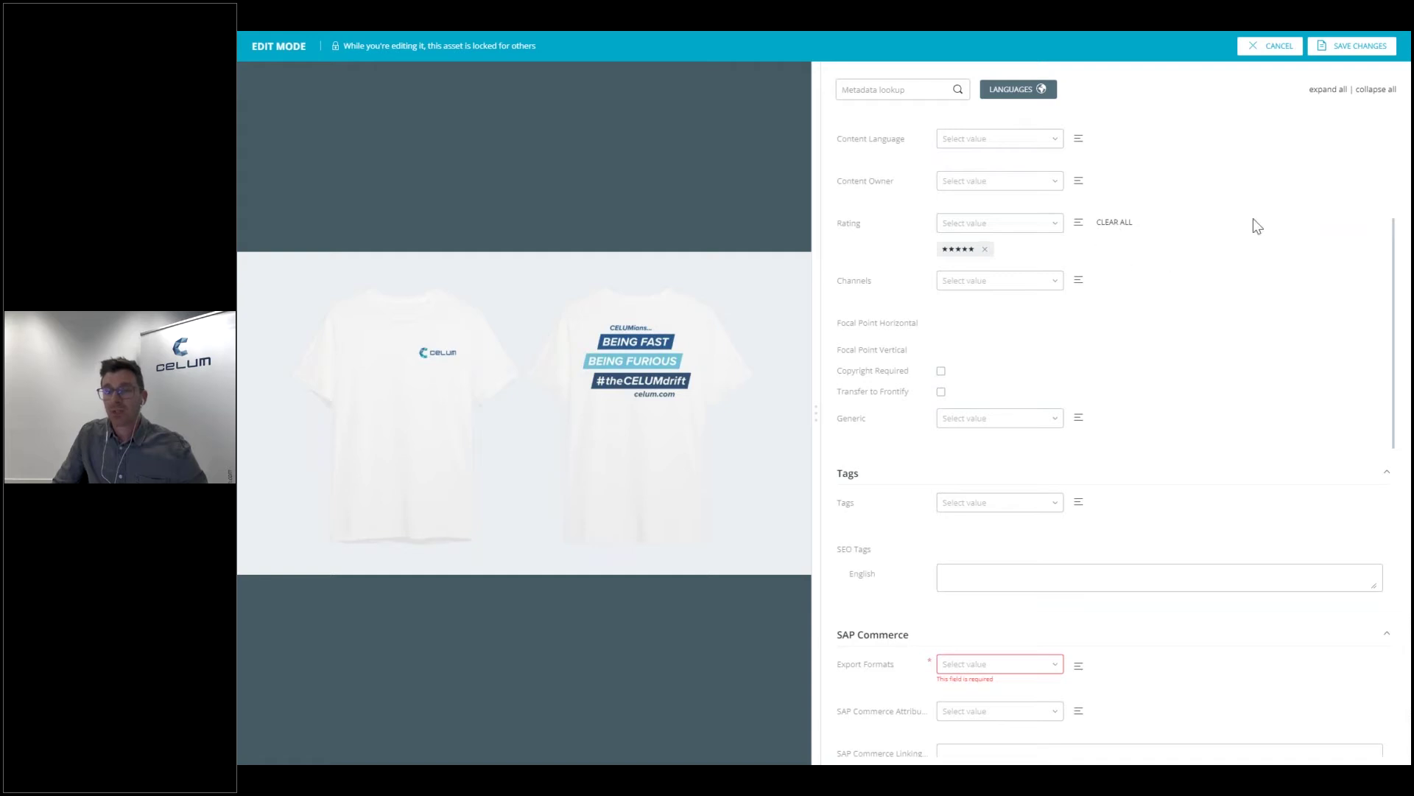
{"action": "left_click", "coordinate": [1055, 287]}
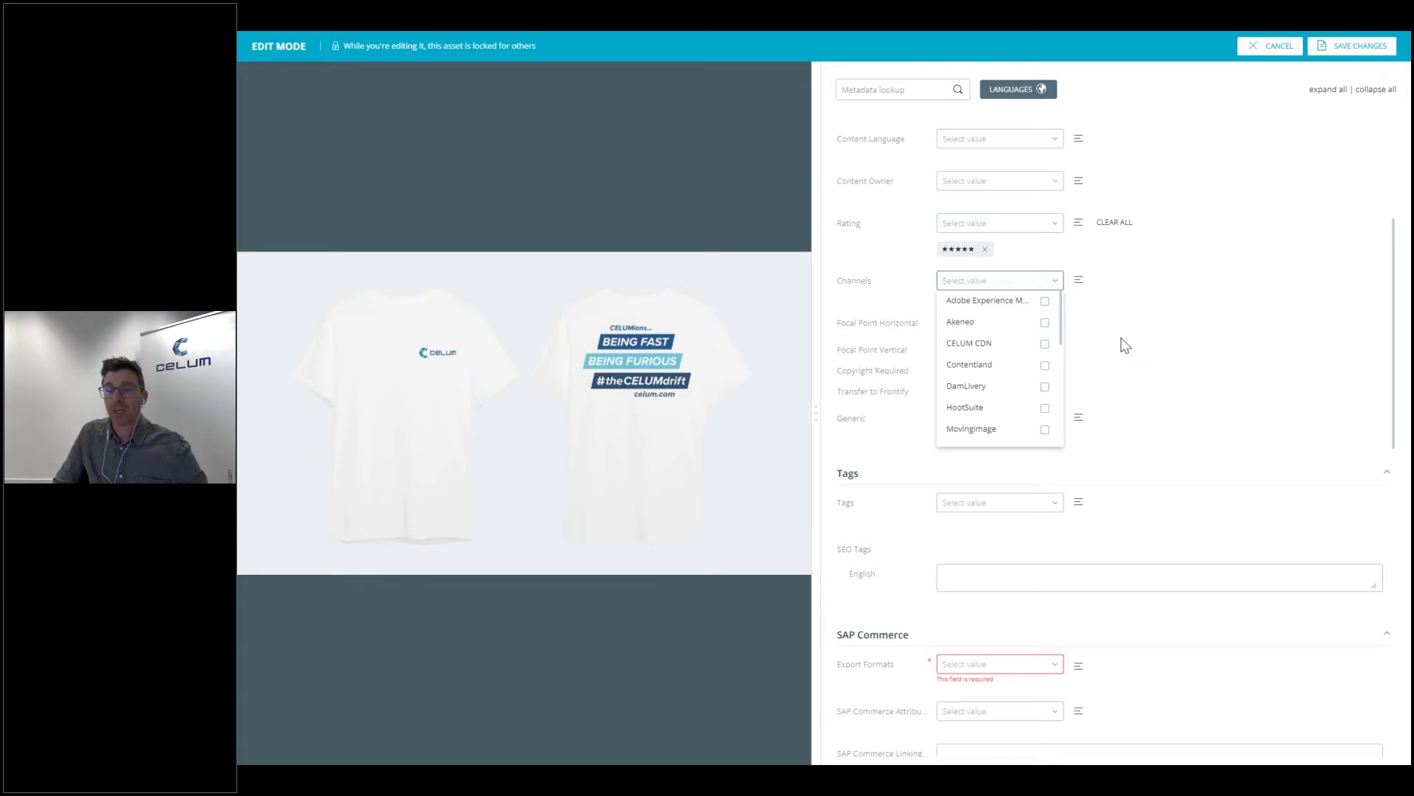
{"action": "left_click", "coordinate": [1045, 409]}
{"action": "left_click", "coordinate": [900, 319]}
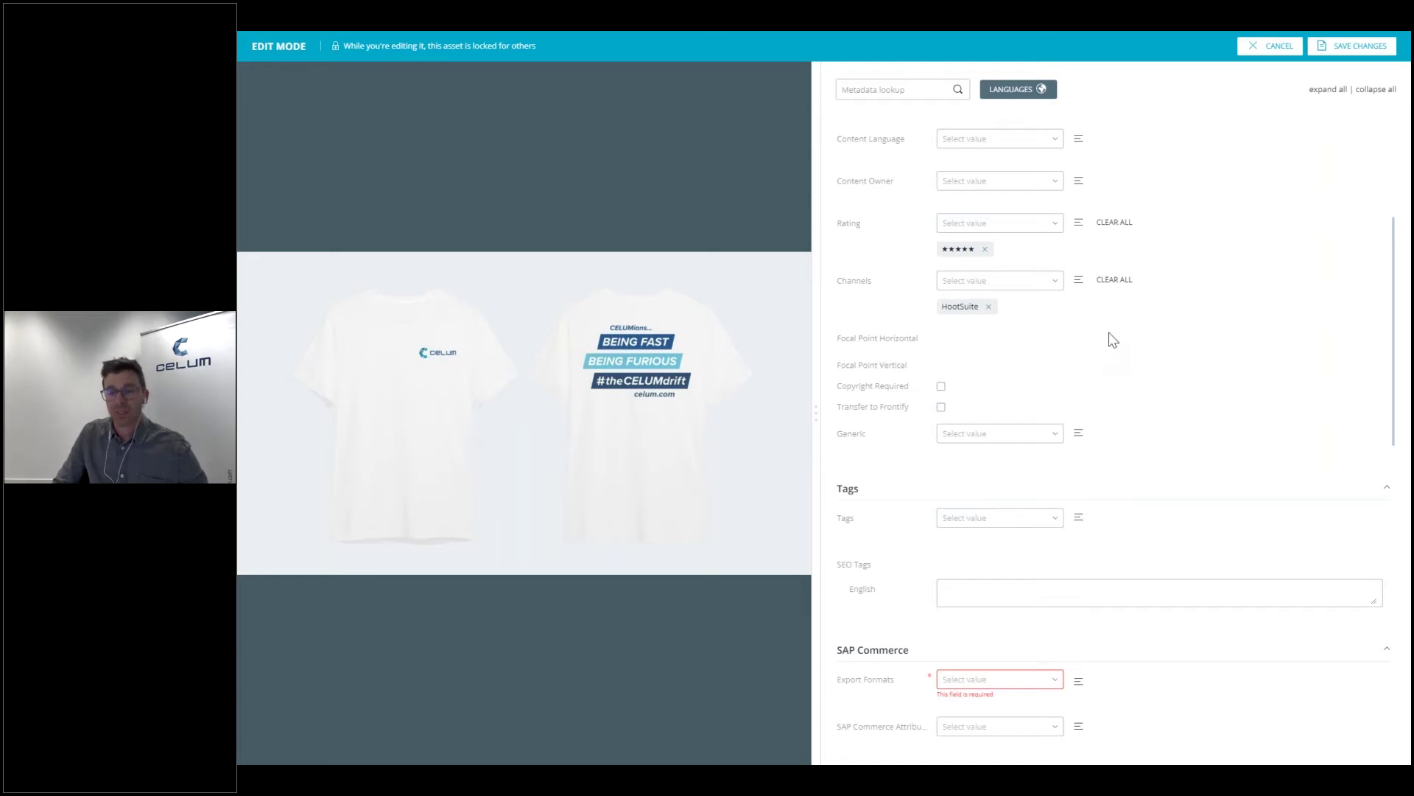
Step: Mark the asset as Copyright Required and add United Kingdom to the Countries in its copyright information
{"action": "scroll", "coordinate": [1105, 335], "scroll_direction": "down", "scroll_amount": 2}
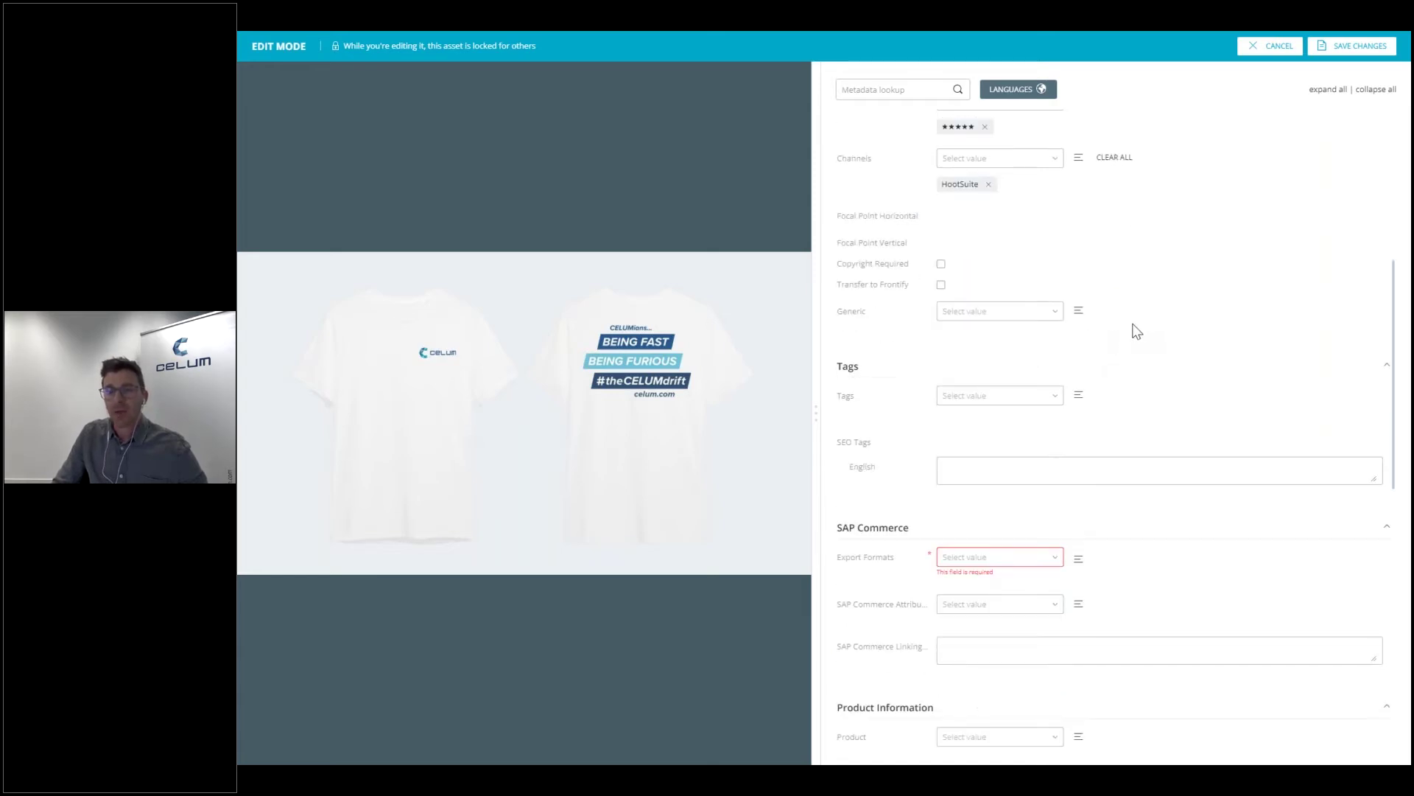
{"action": "left_click", "coordinate": [941, 264]}
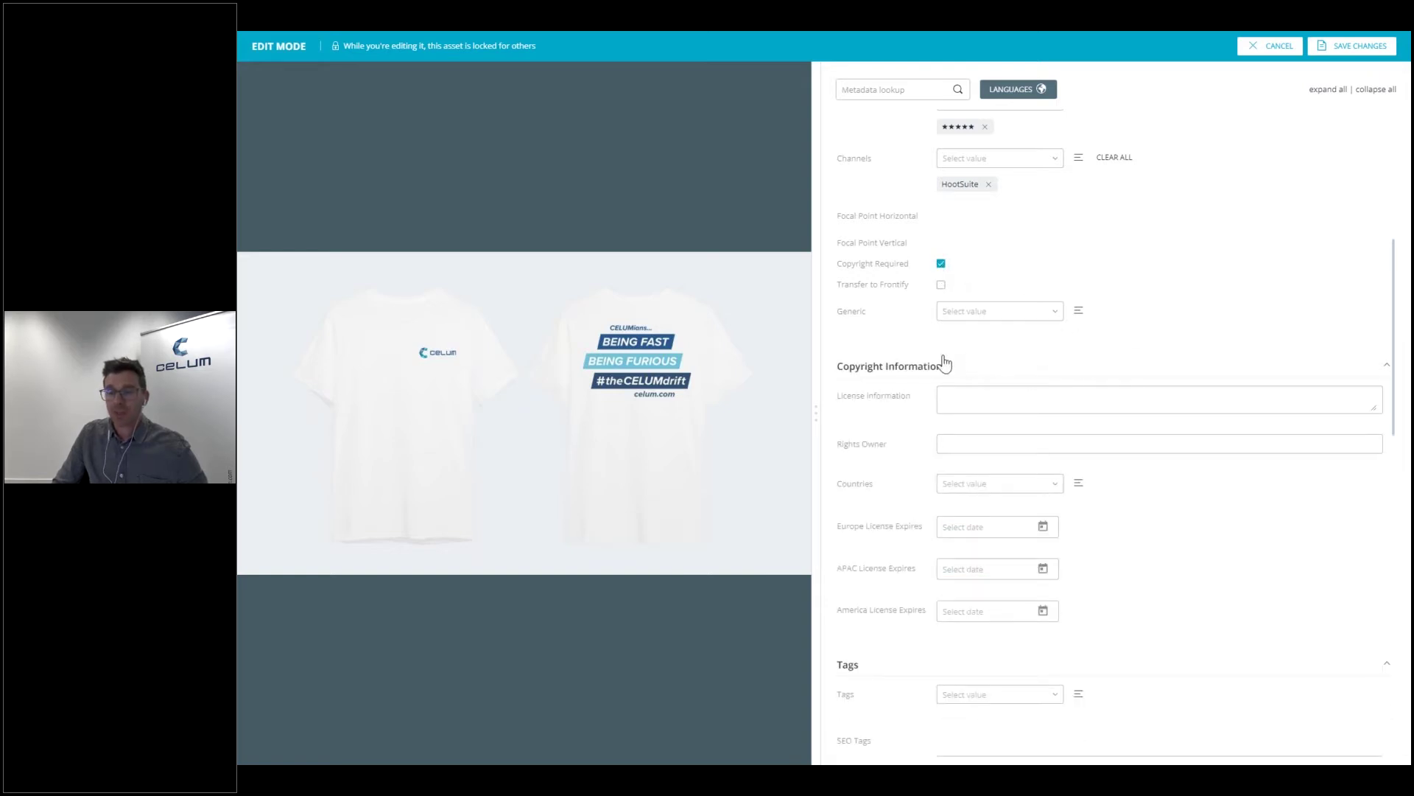
{"action": "scroll", "coordinate": [911, 368], "scroll_direction": "down", "scroll_amount": 1}
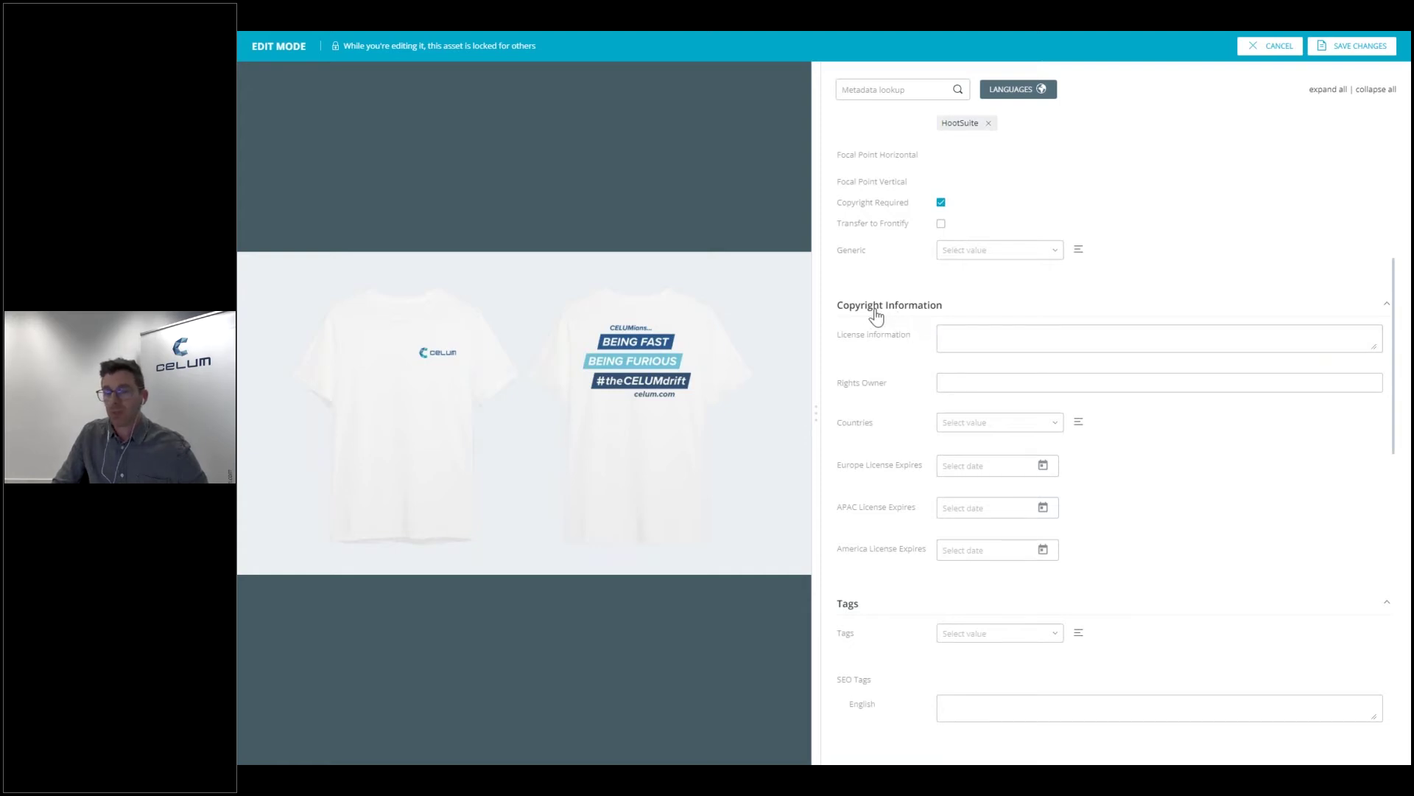
{"action": "scroll", "coordinate": [877, 316], "scroll_direction": "down", "scroll_amount": 1}
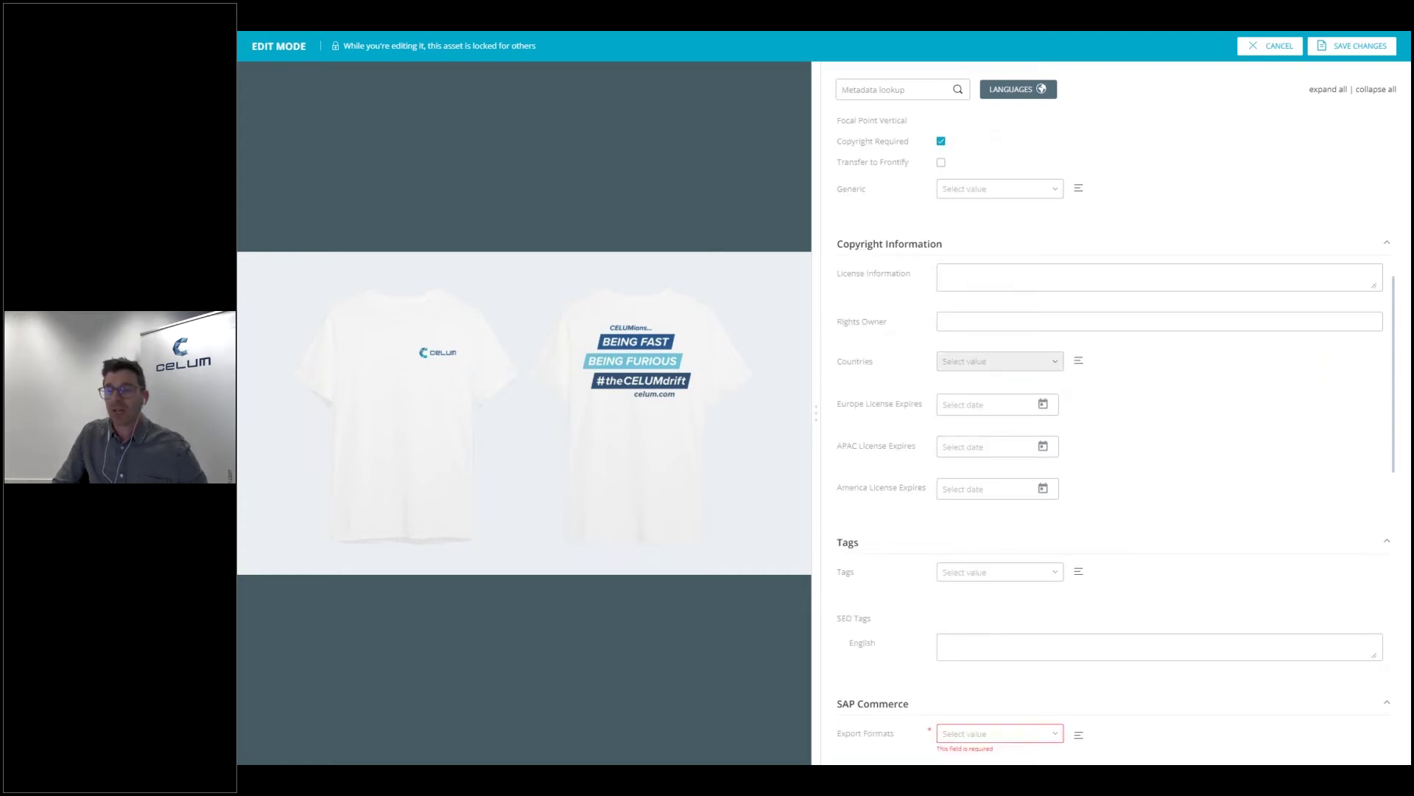
{"action": "left_click", "coordinate": [1049, 360]}
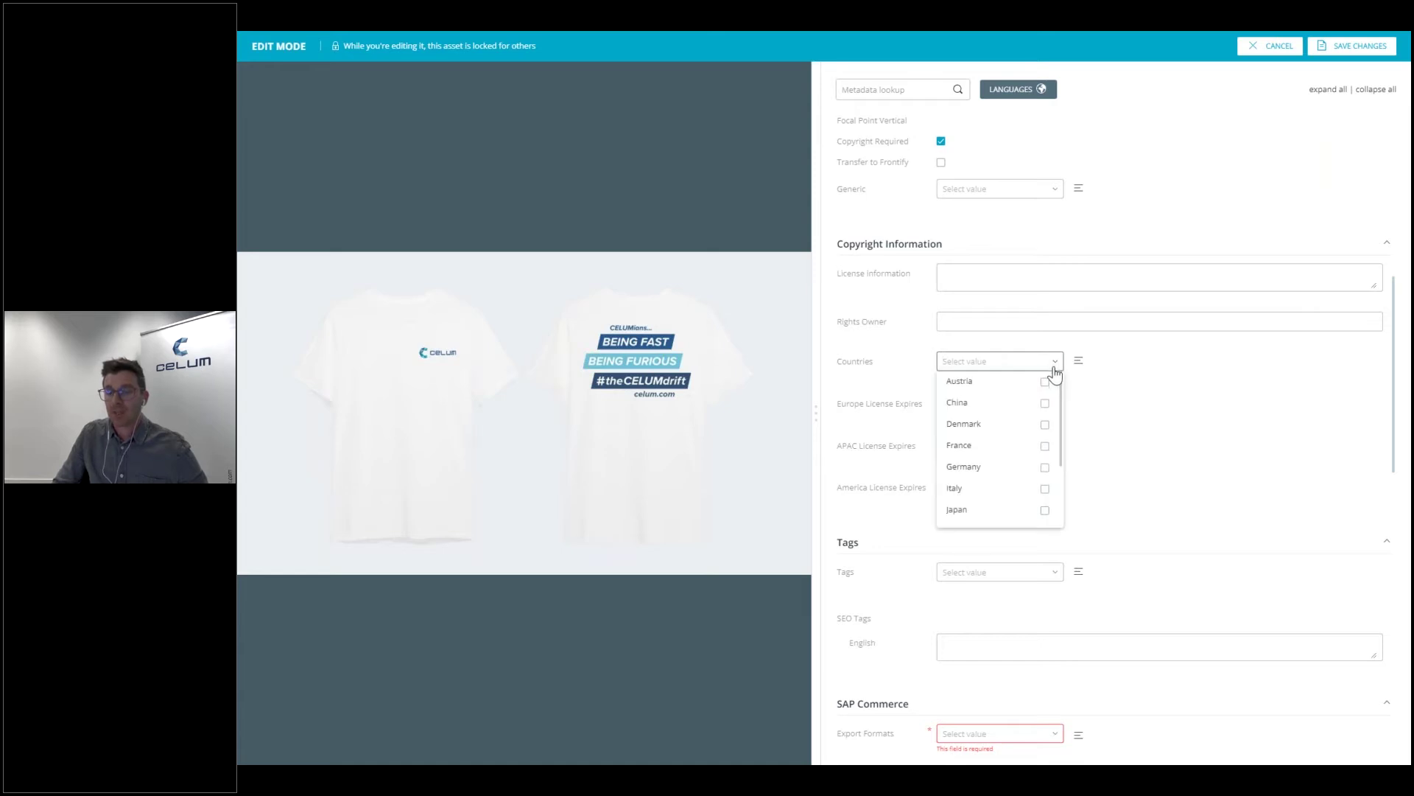
{"action": "scroll", "coordinate": [1038, 430], "scroll_direction": "down", "scroll_amount": 2}
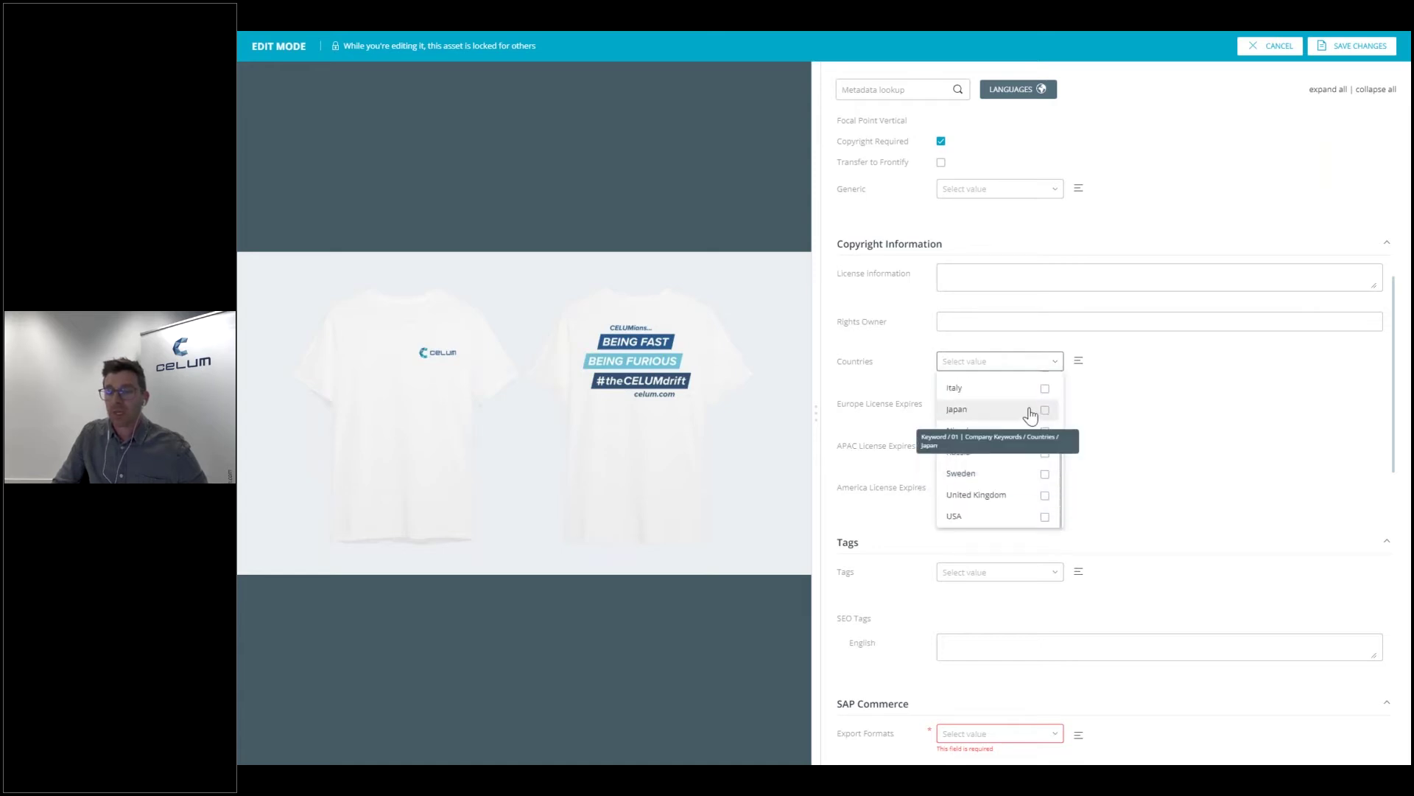
{"action": "left_click", "coordinate": [1045, 495]}
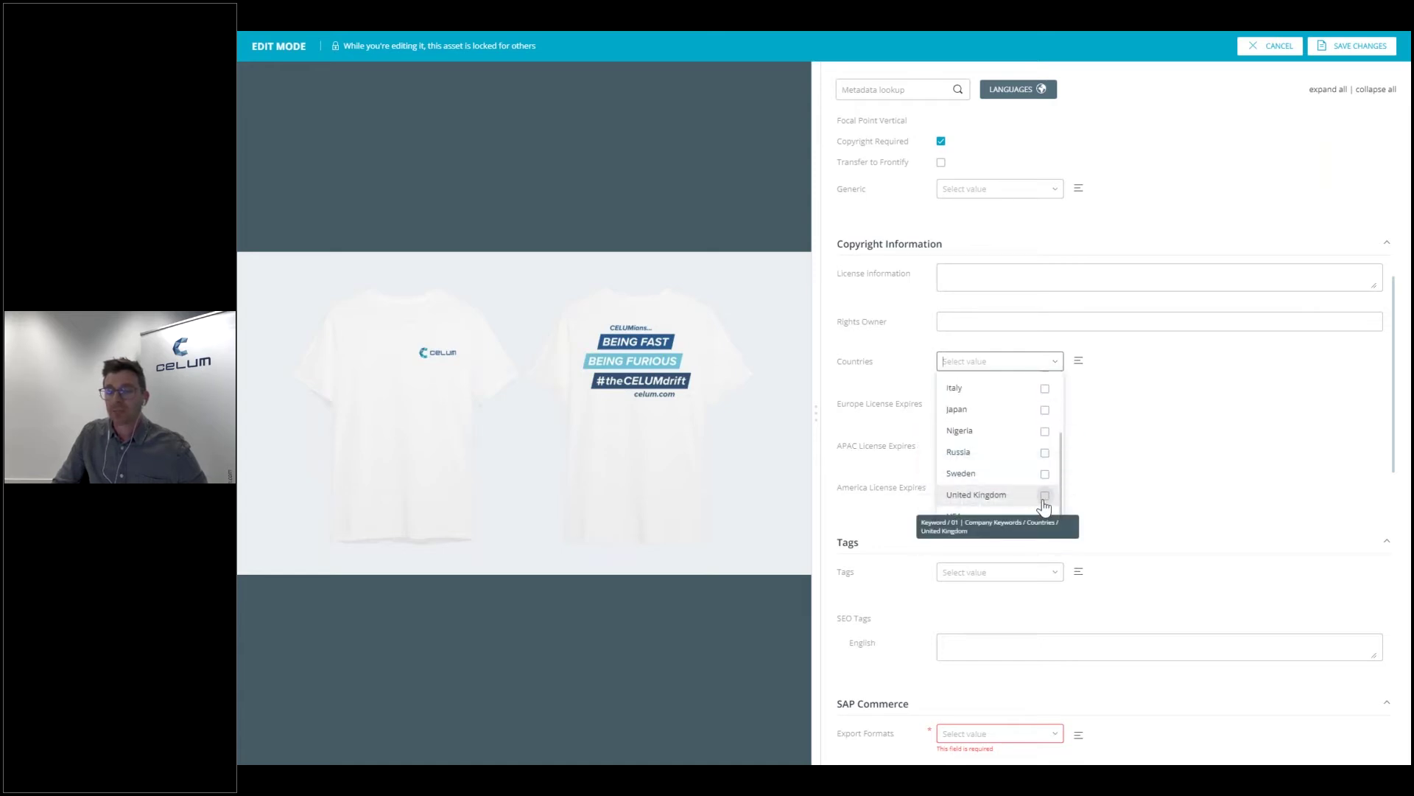
{"action": "left_click", "coordinate": [920, 403]}
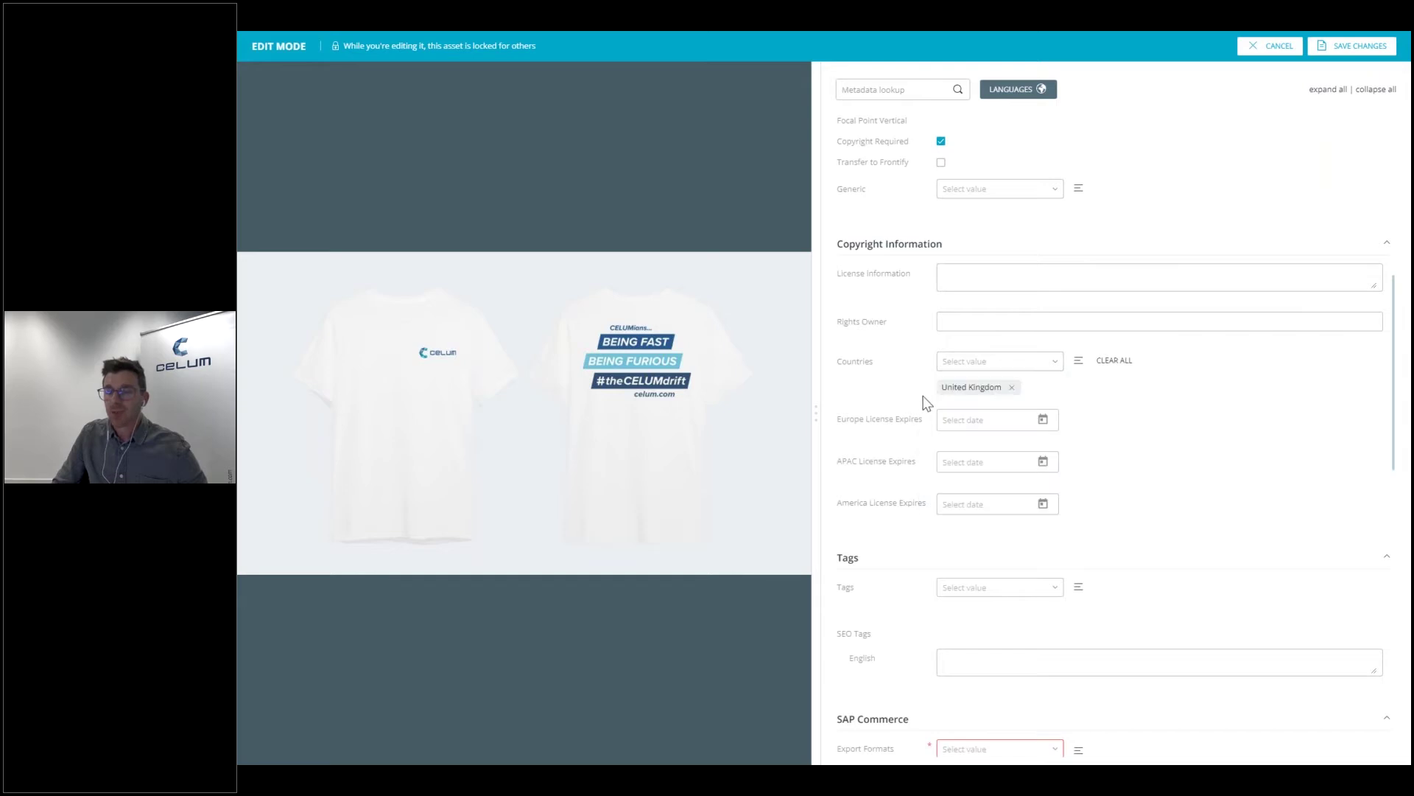
Step: Set the Europe License Expires date to 07/31/2022
{"action": "left_click", "coordinate": [1041, 422]}
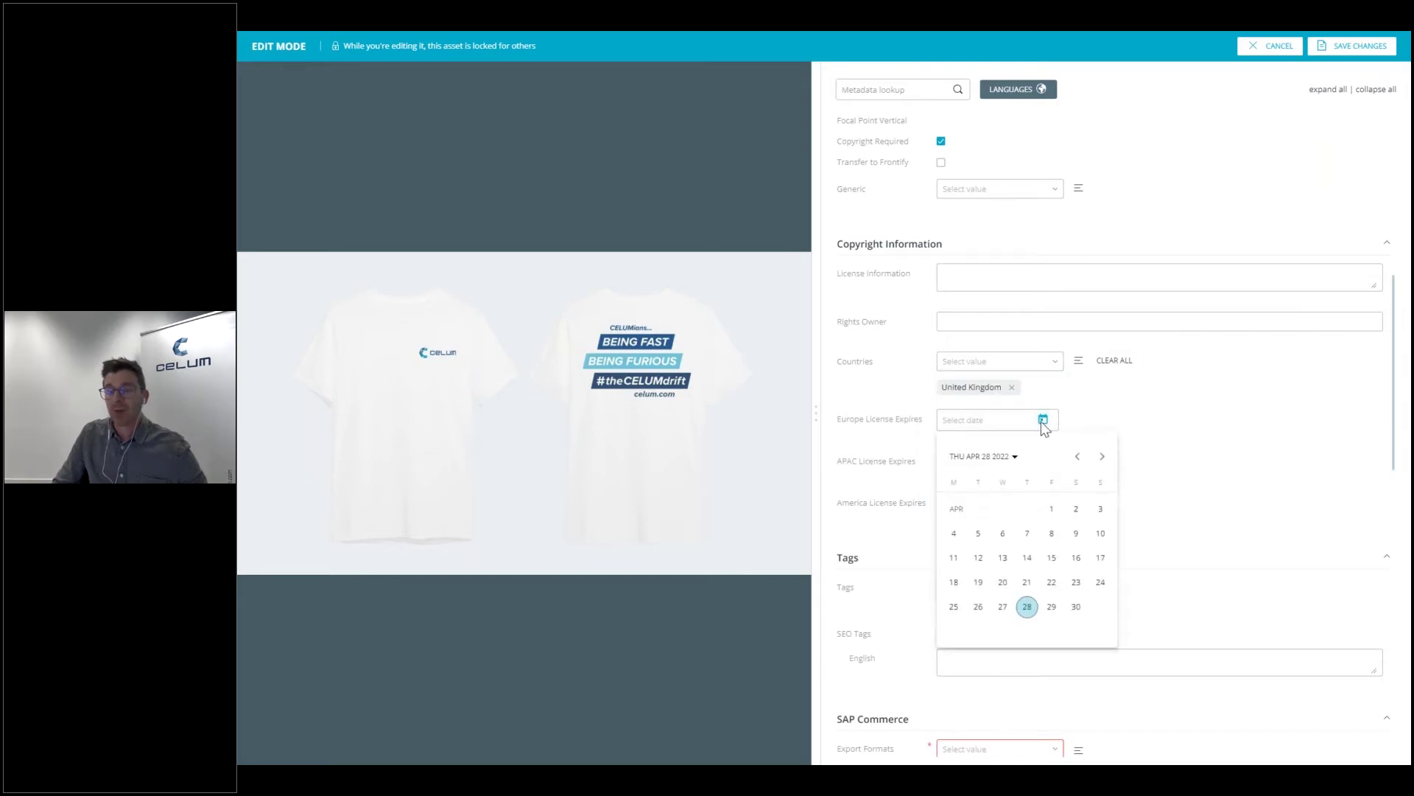
{"action": "left_click", "coordinate": [1101, 457]}
{"action": "left_click", "coordinate": [1101, 457]}
{"action": "left_click", "coordinate": [1102, 457]}
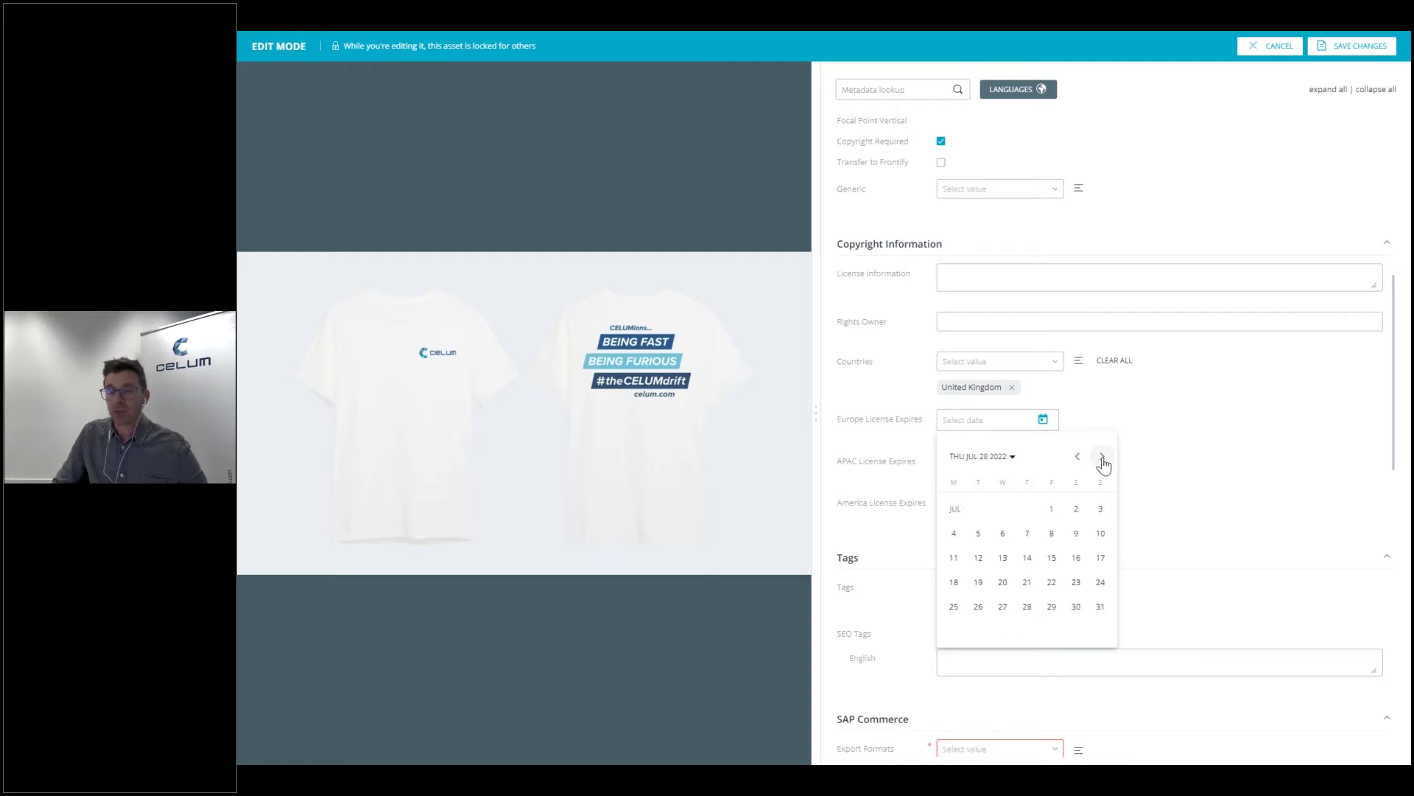
{"action": "left_click", "coordinate": [1100, 606]}
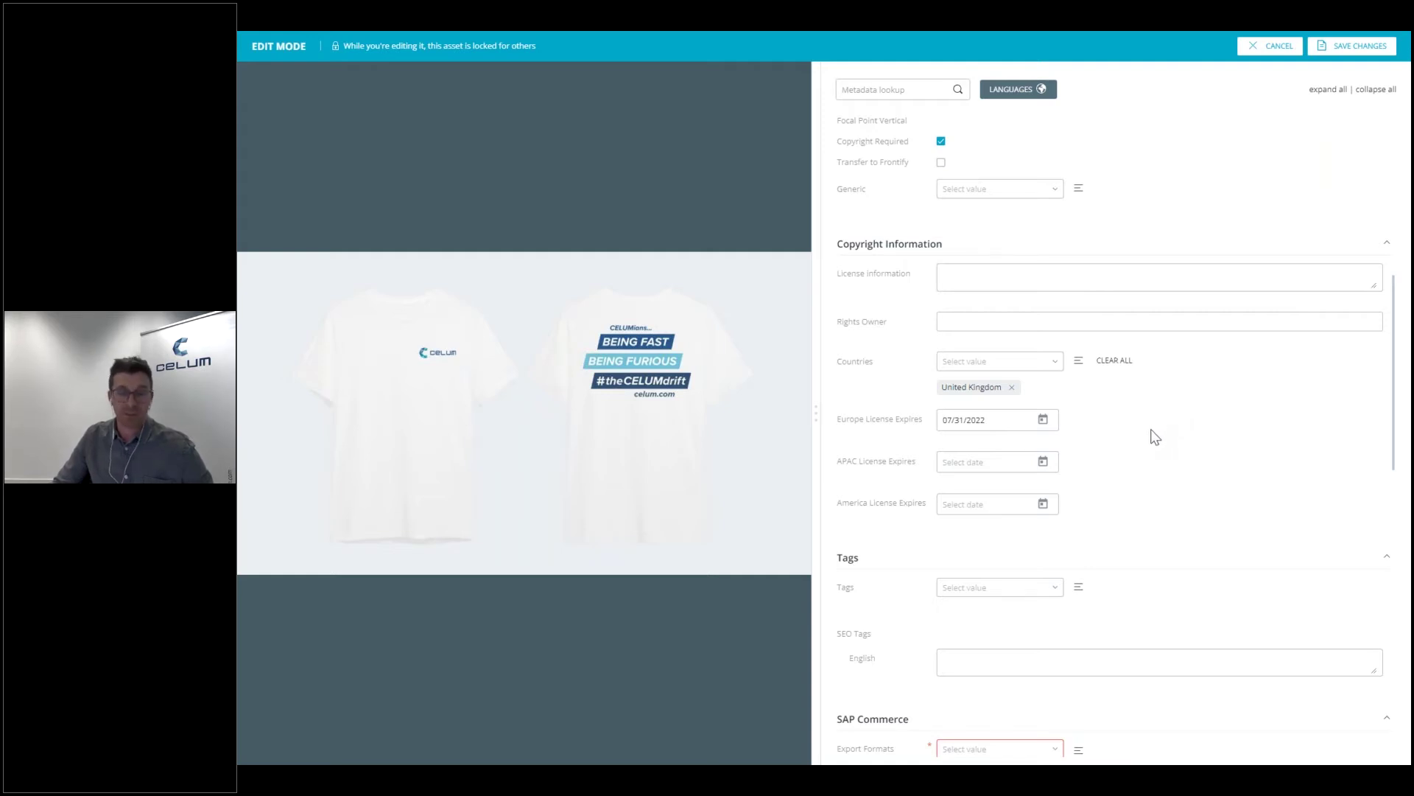
Step: Add the existing T-Shirt tag to the asset's Tags
{"action": "scroll", "coordinate": [1146, 432], "scroll_direction": "down", "scroll_amount": 3}
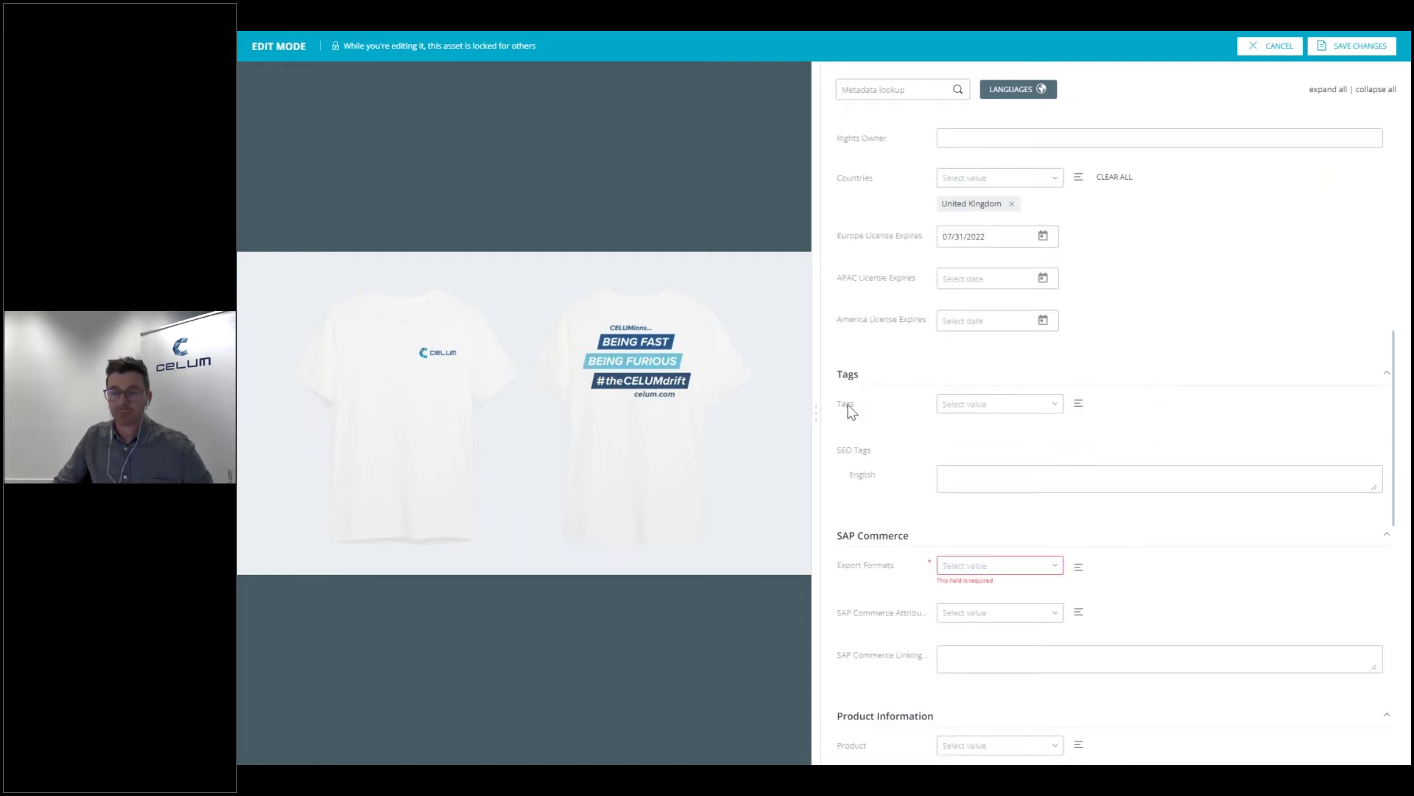
{"action": "left_click", "coordinate": [1055, 413]}
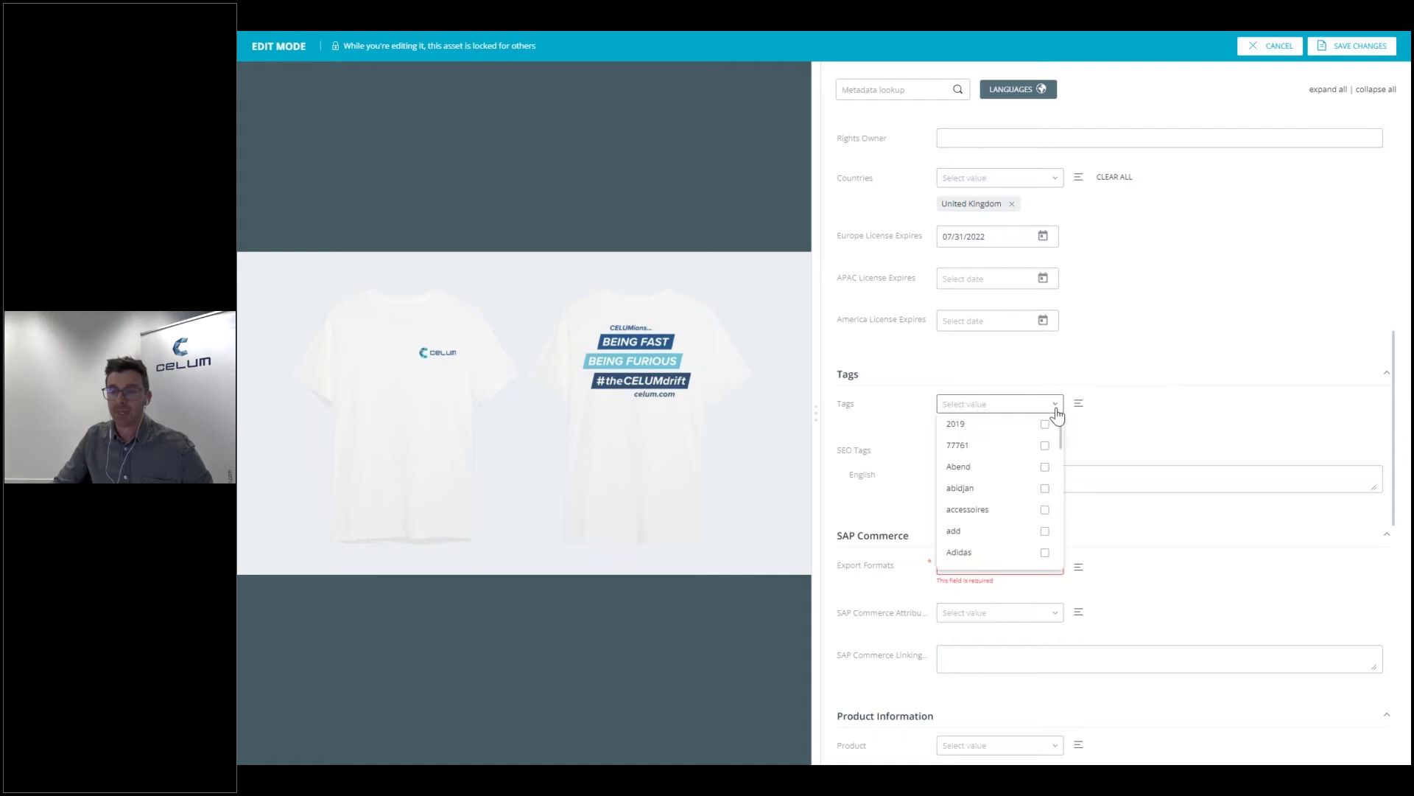
{"action": "type", "text": "t"}
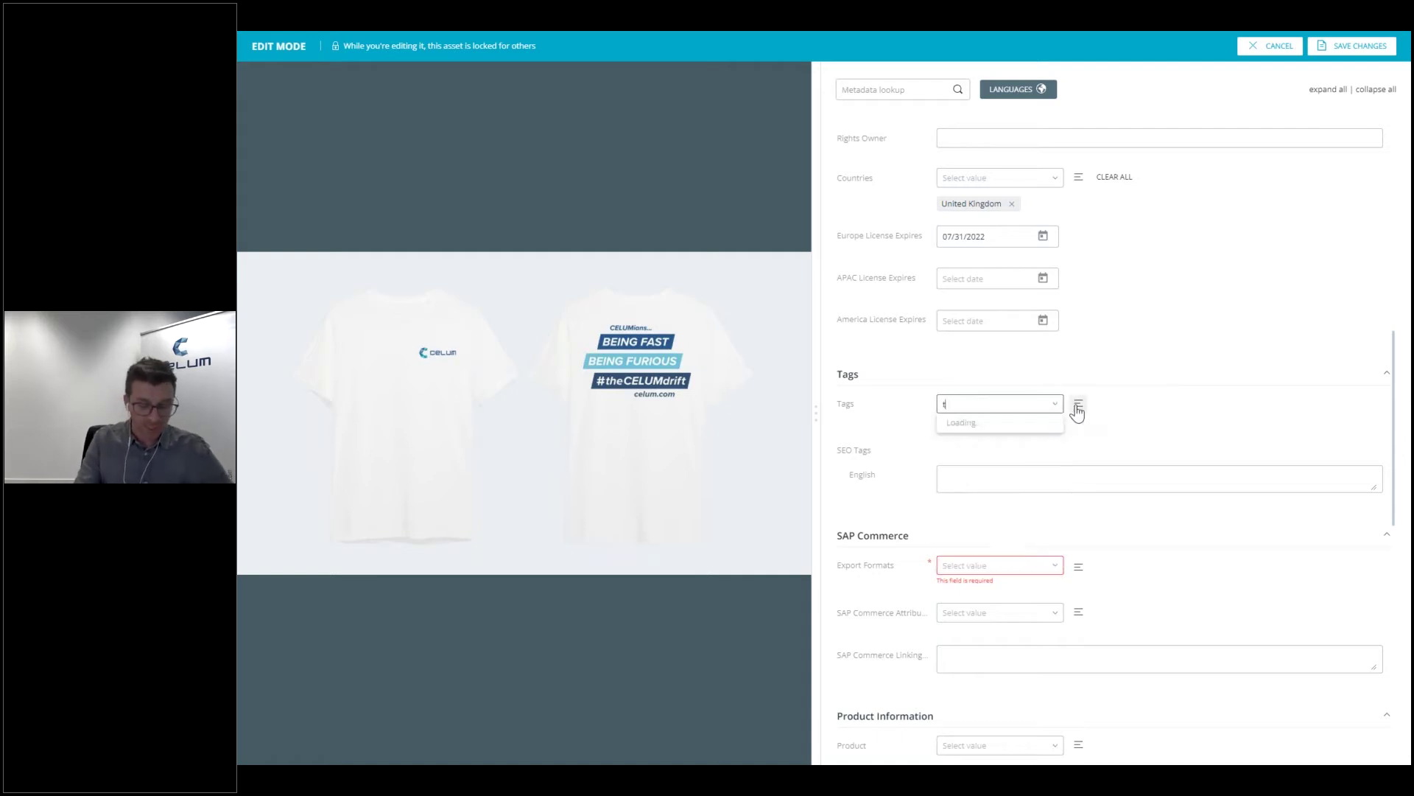
{"action": "type", "text": "-"}
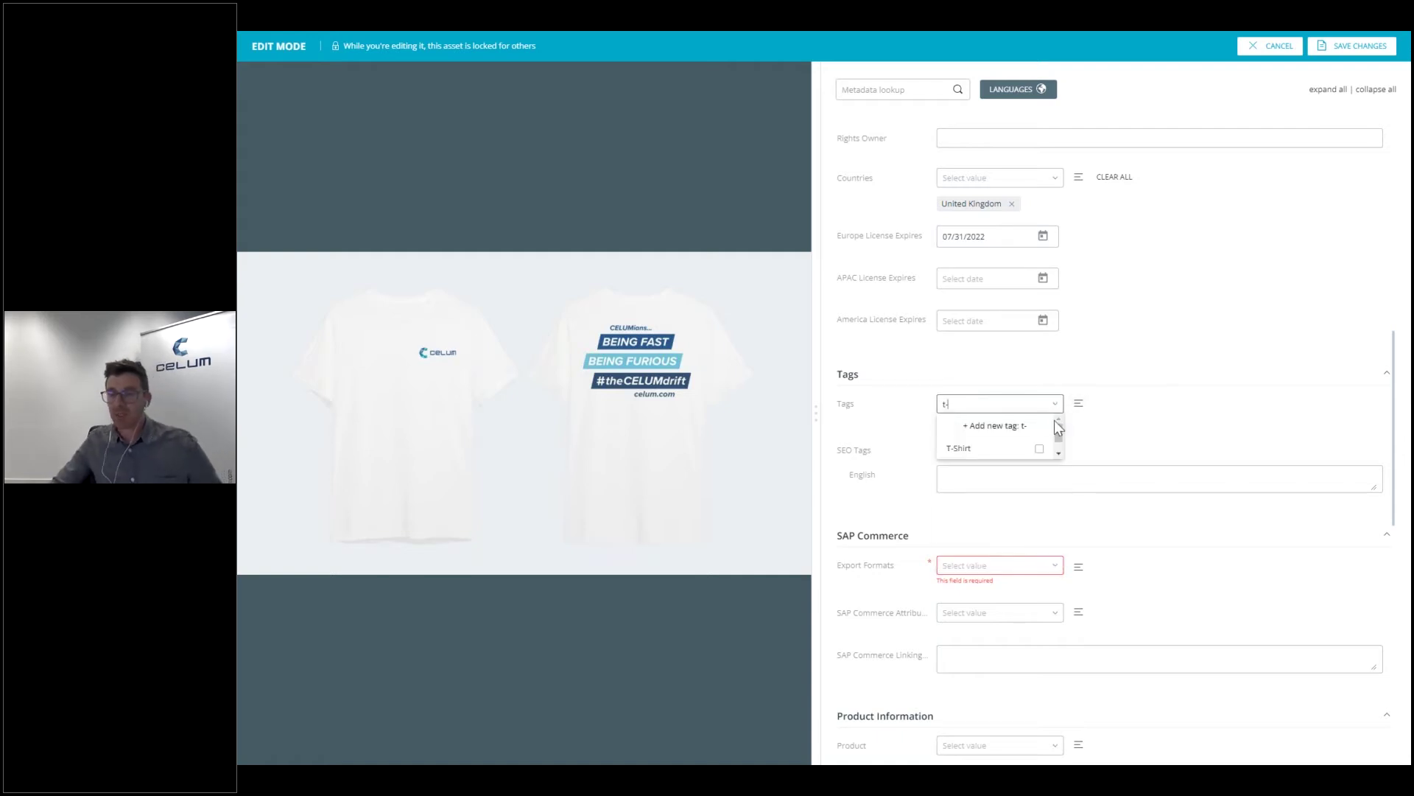
{"action": "left_click", "coordinate": [1040, 449]}
Step: Create a new tag named white and add it to the asset's Tags
{"action": "double_click", "coordinate": [946, 405]}
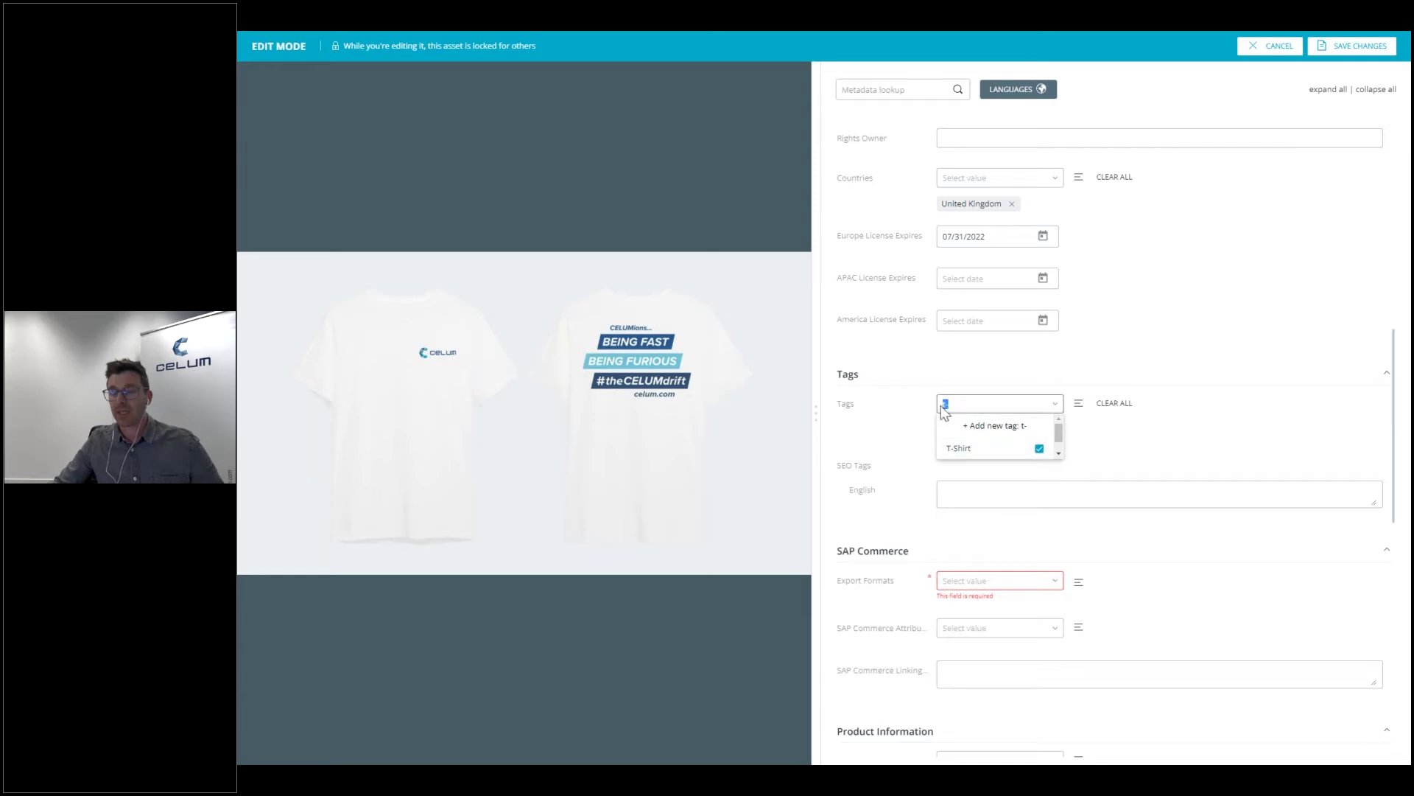
{"action": "type", "text": "whi"}
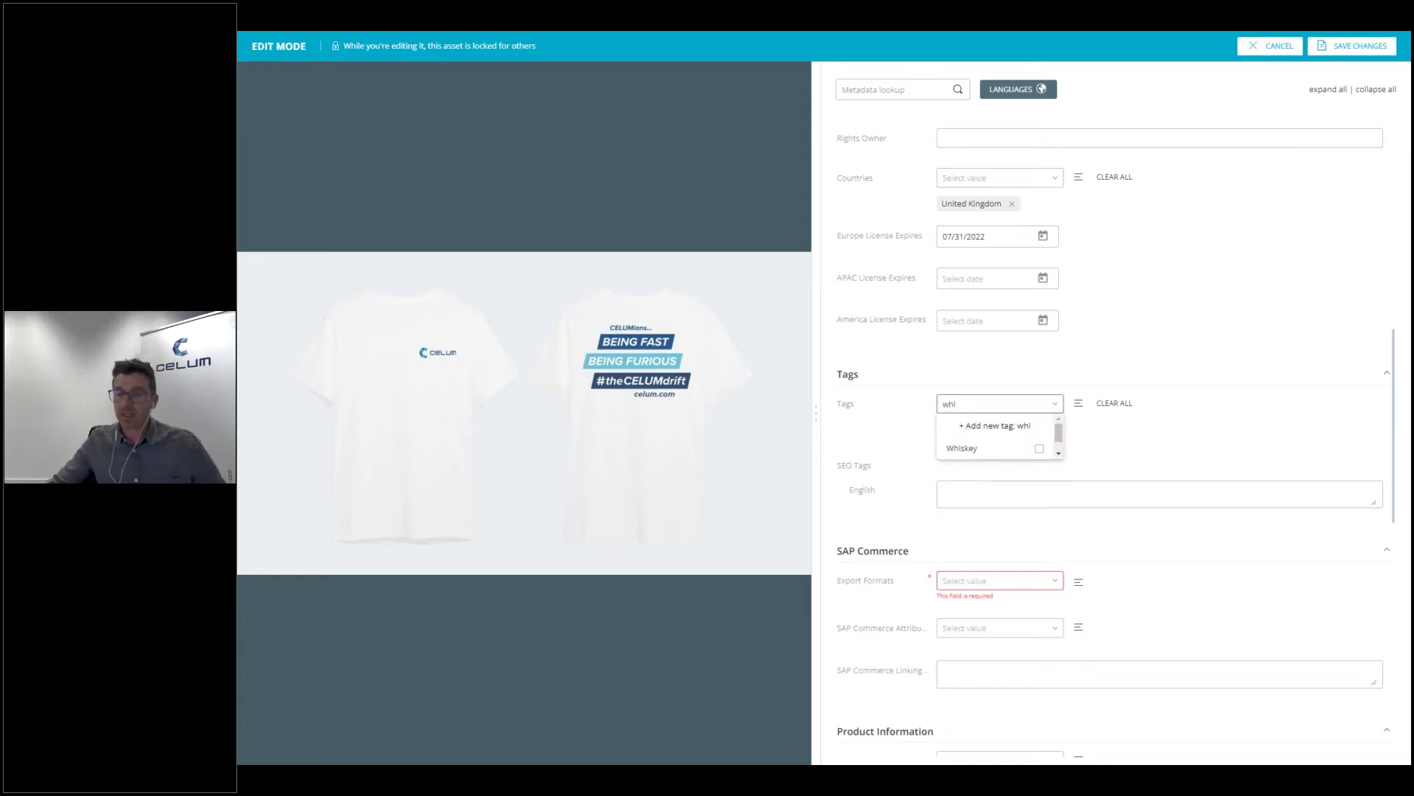
{"action": "type", "text": "t"}
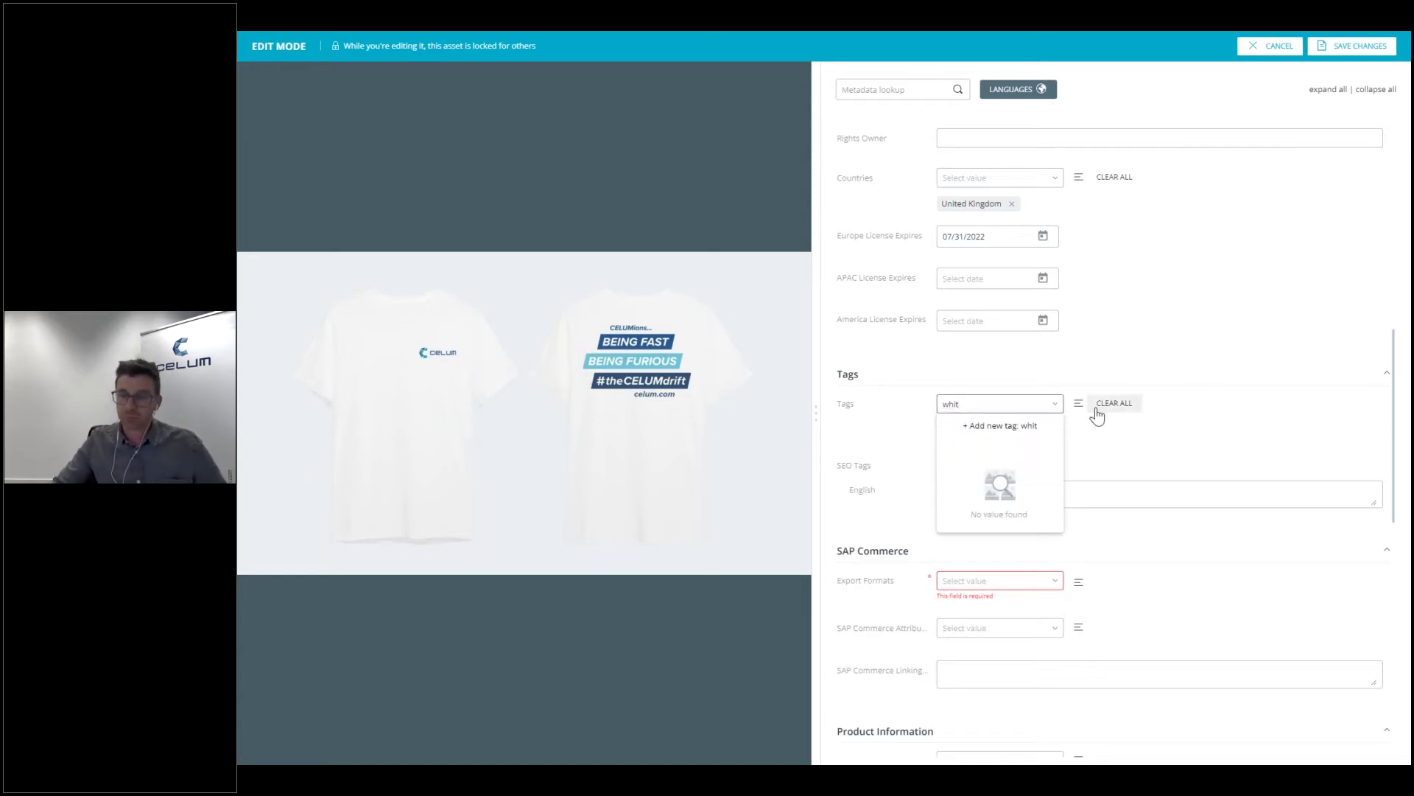
{"action": "type", "text": "e"}
{"action": "left_click", "coordinate": [989, 425]}
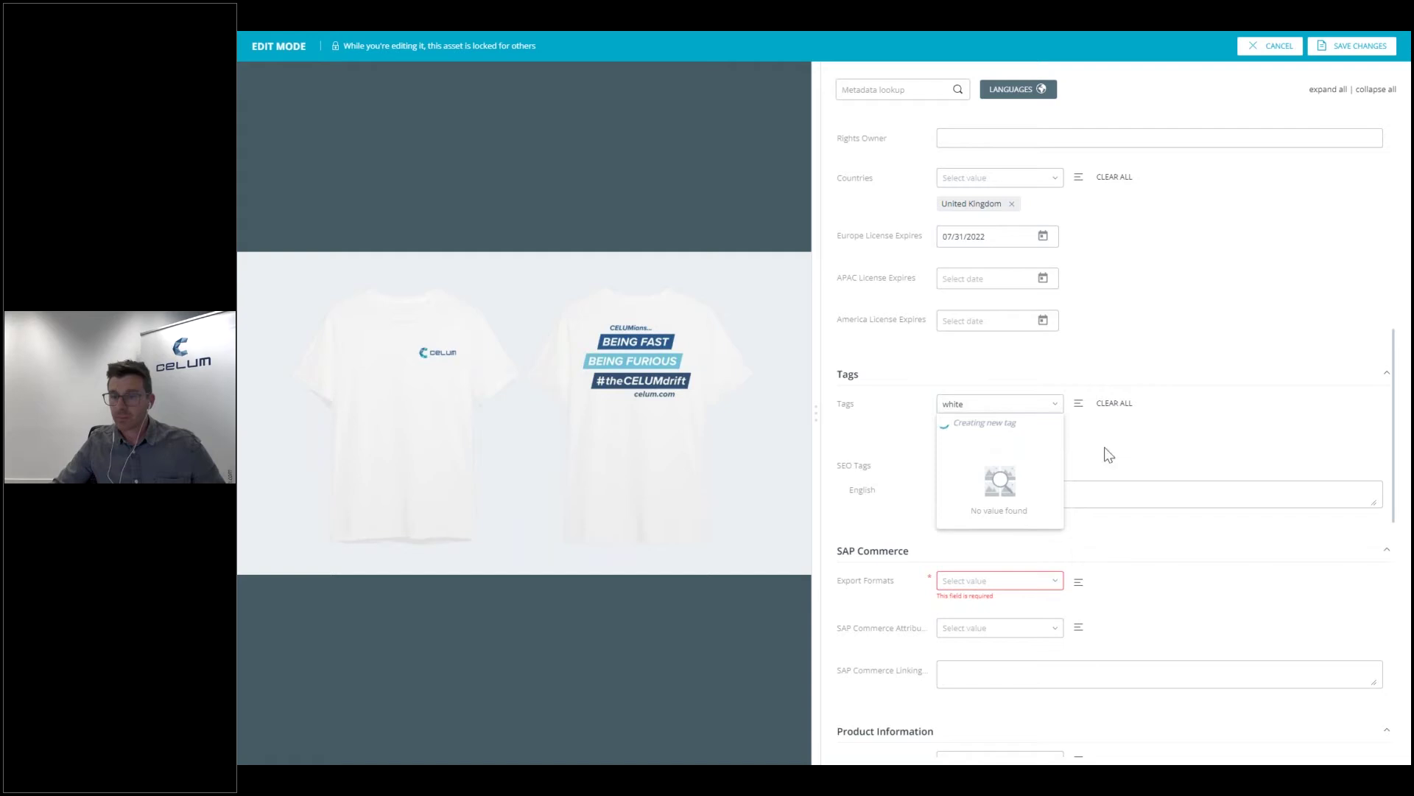
{"action": "left_click", "coordinate": [1176, 454]}
Step: Add the existing Cotton tag to the asset's Tags
{"action": "left_click", "coordinate": [1005, 405]}
{"action": "type", "text": "cott"}
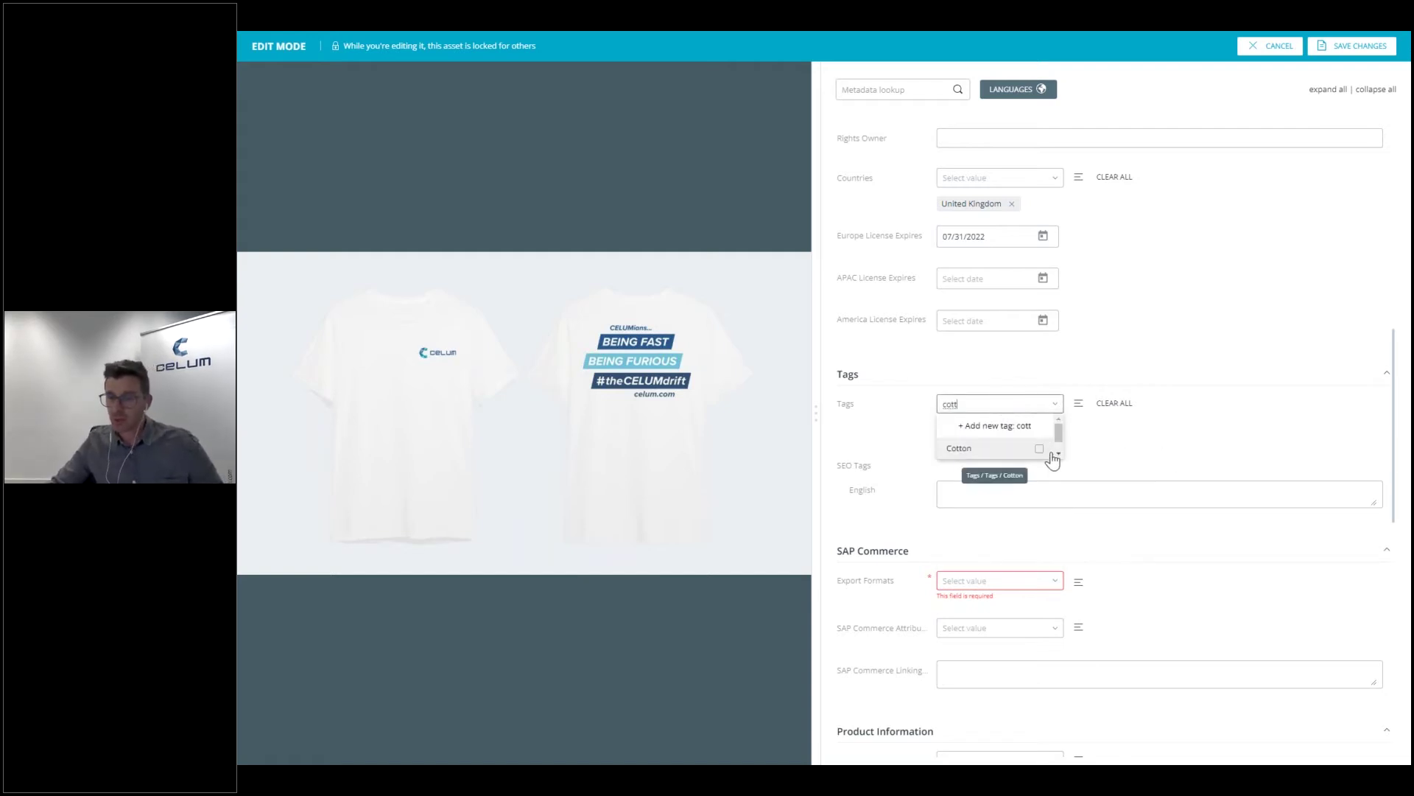
{"action": "left_click", "coordinate": [1039, 447]}
{"action": "left_click", "coordinate": [1171, 460]}
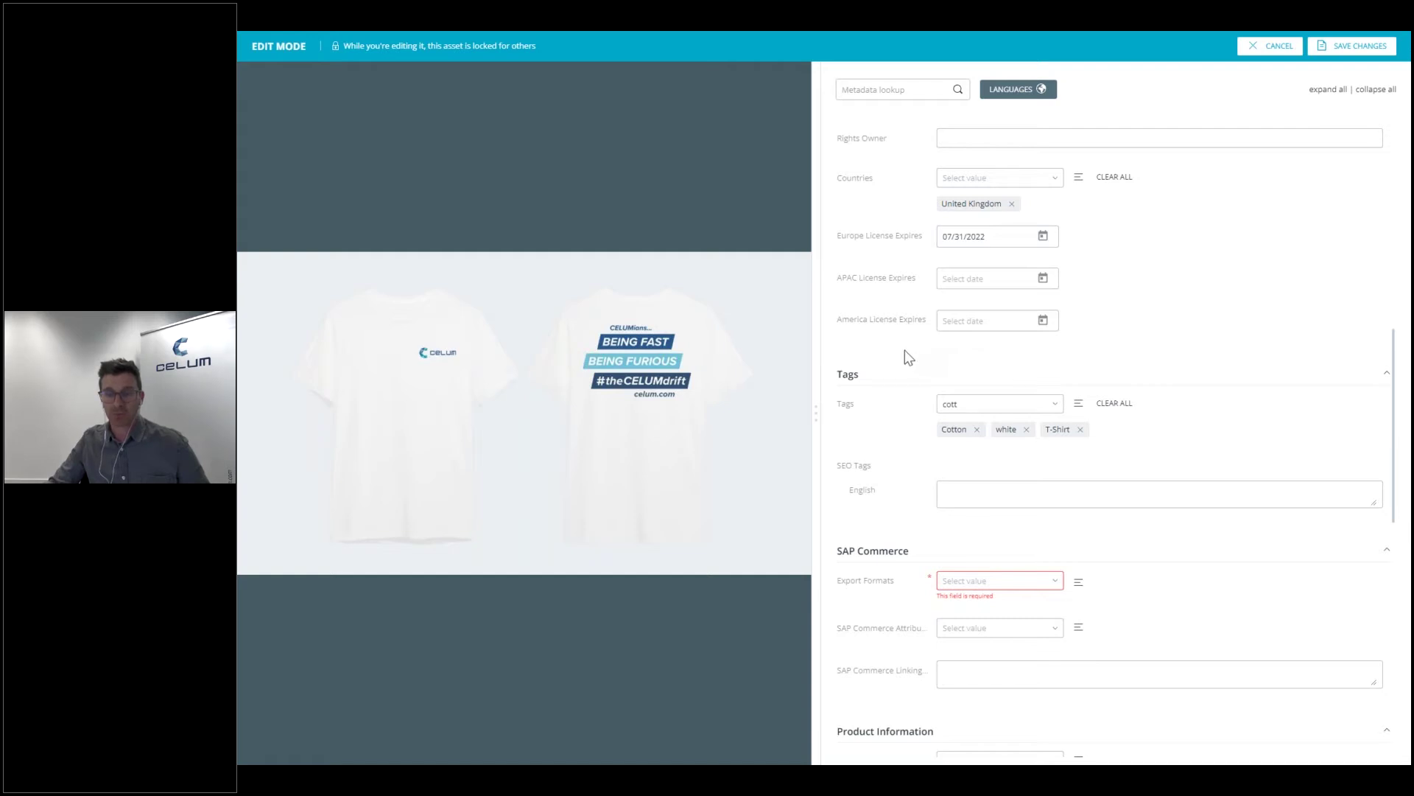
Step: Assign the products T-Shirt CELUM and CELUM products to the asset in its product information
{"action": "scroll", "coordinate": [905, 350], "scroll_direction": "down", "scroll_amount": 5}
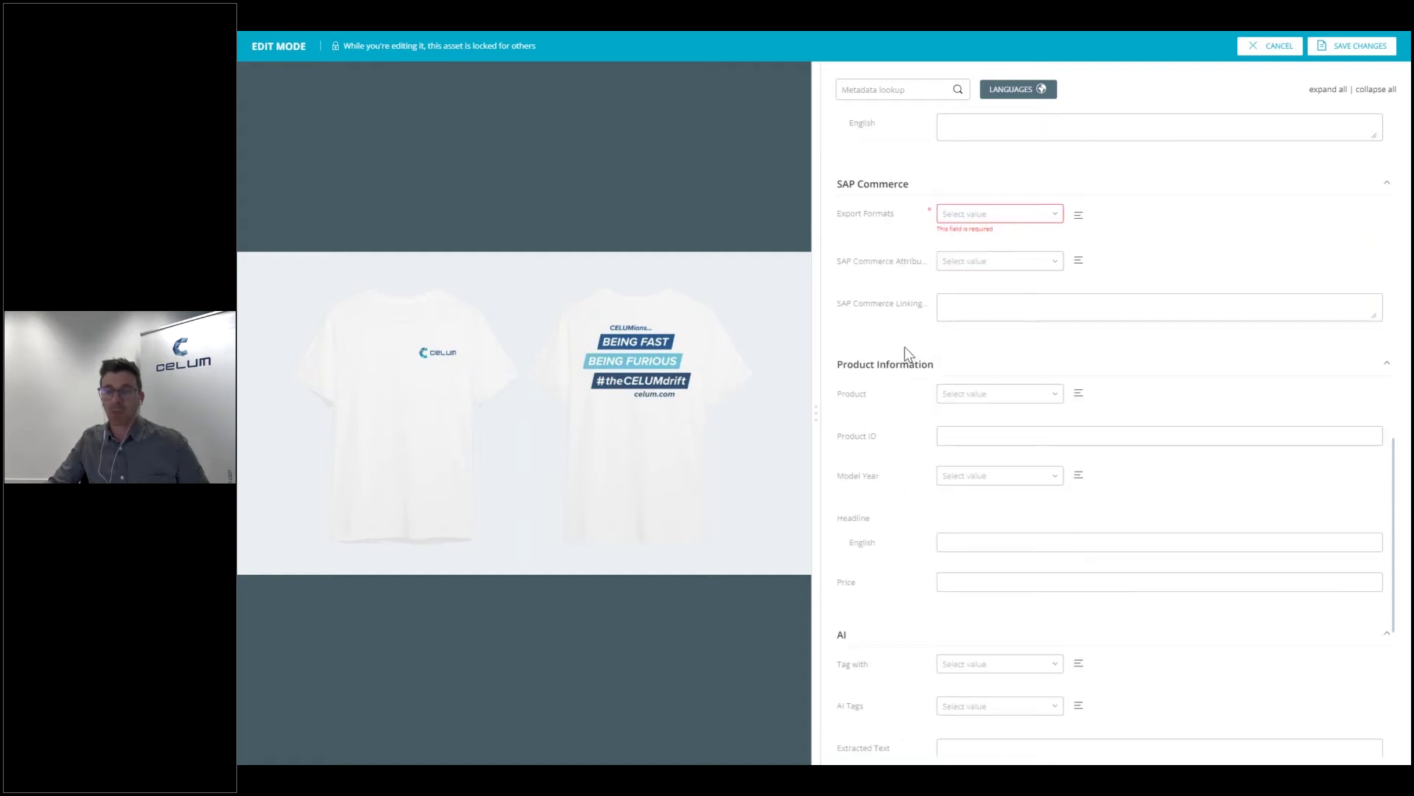
{"action": "scroll", "coordinate": [905, 347], "scroll_direction": "down", "scroll_amount": 2}
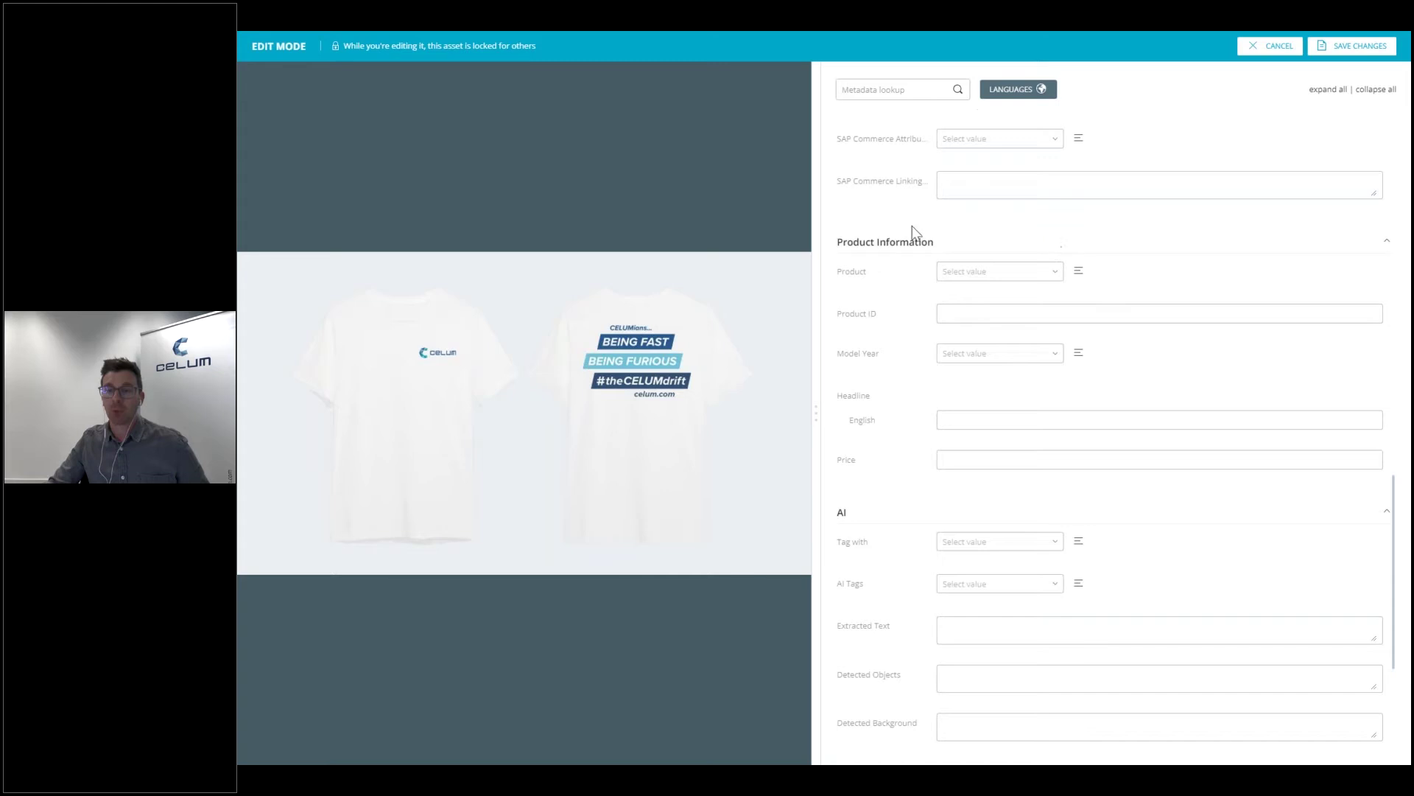
{"action": "left_click", "coordinate": [1058, 273]}
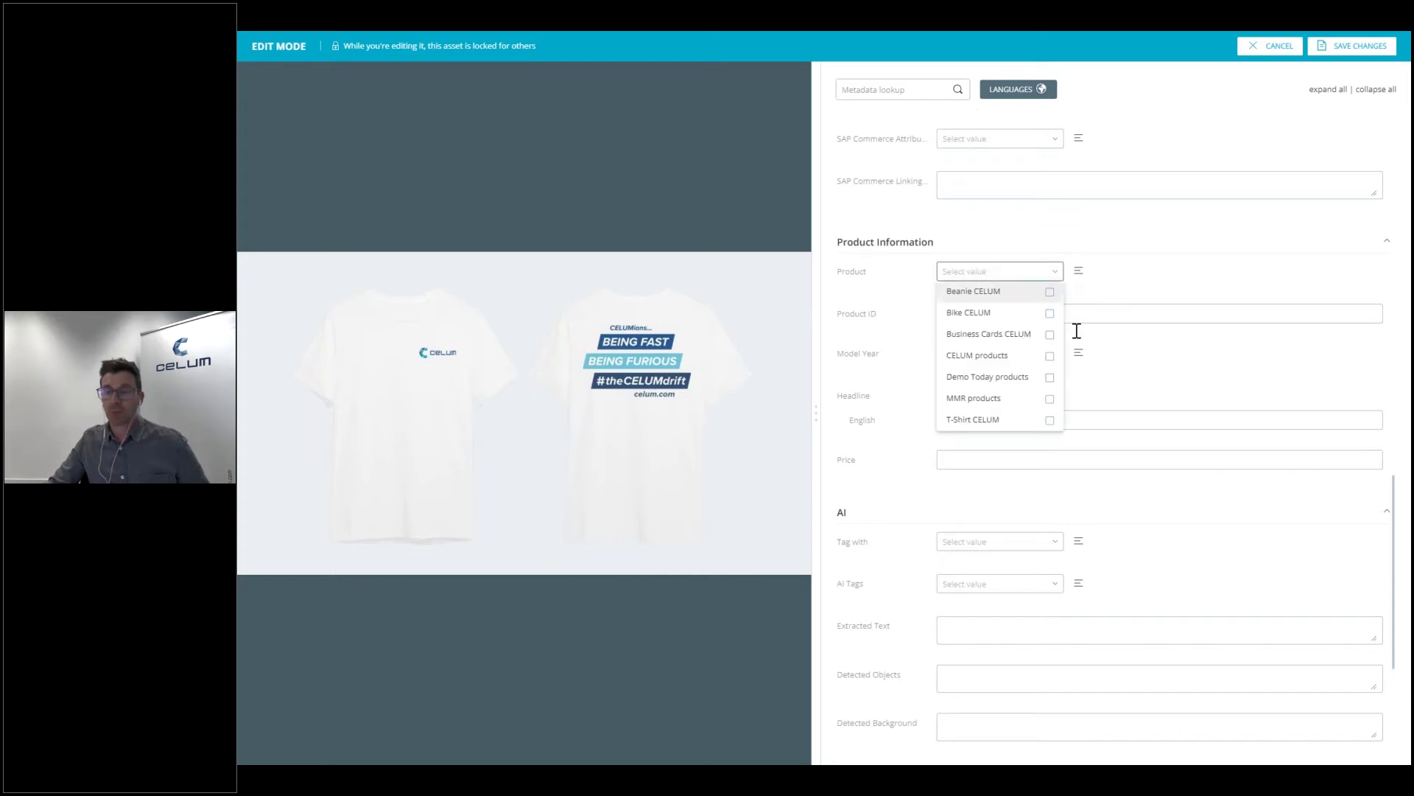
{"action": "left_click", "coordinate": [1049, 421]}
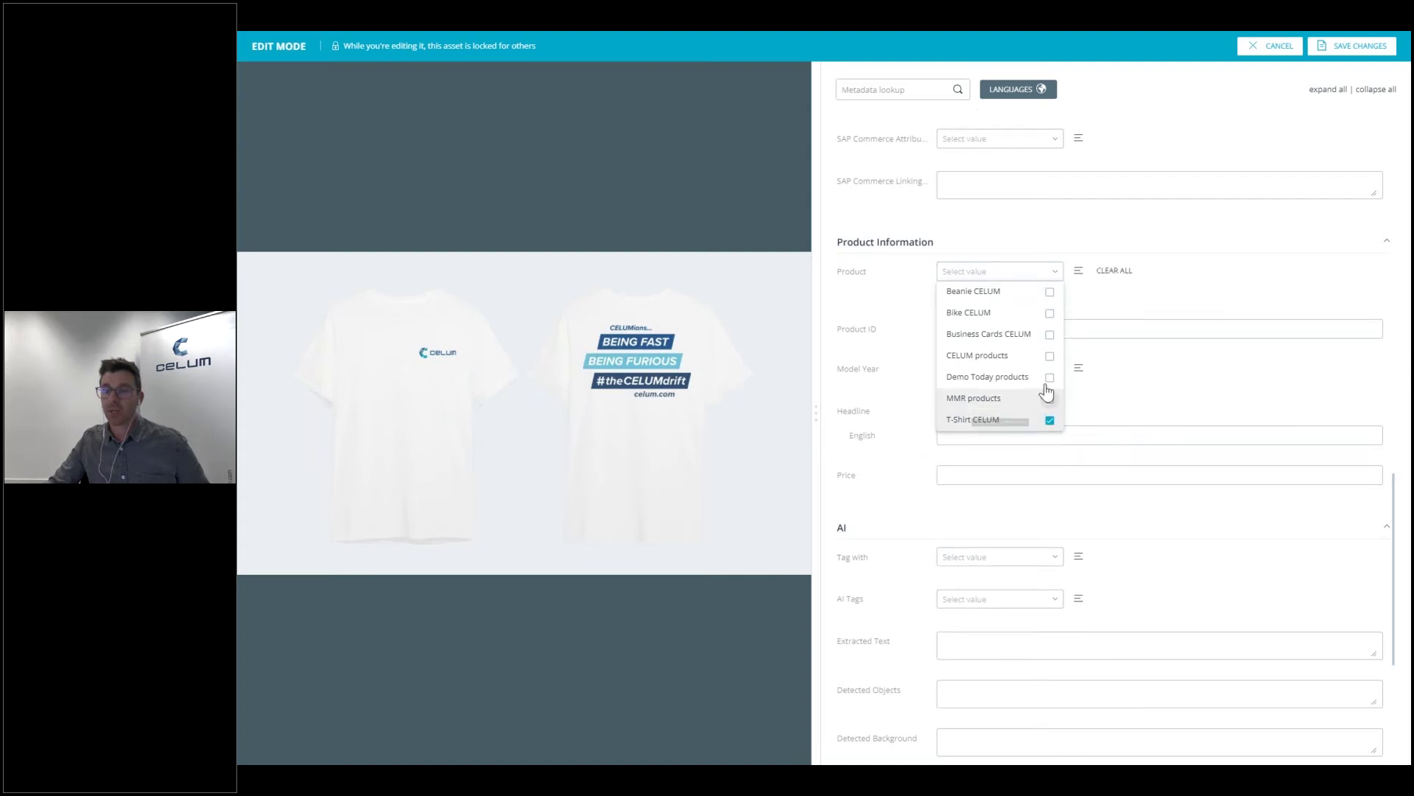
{"action": "left_click", "coordinate": [1049, 355]}
{"action": "left_click", "coordinate": [1164, 309]}
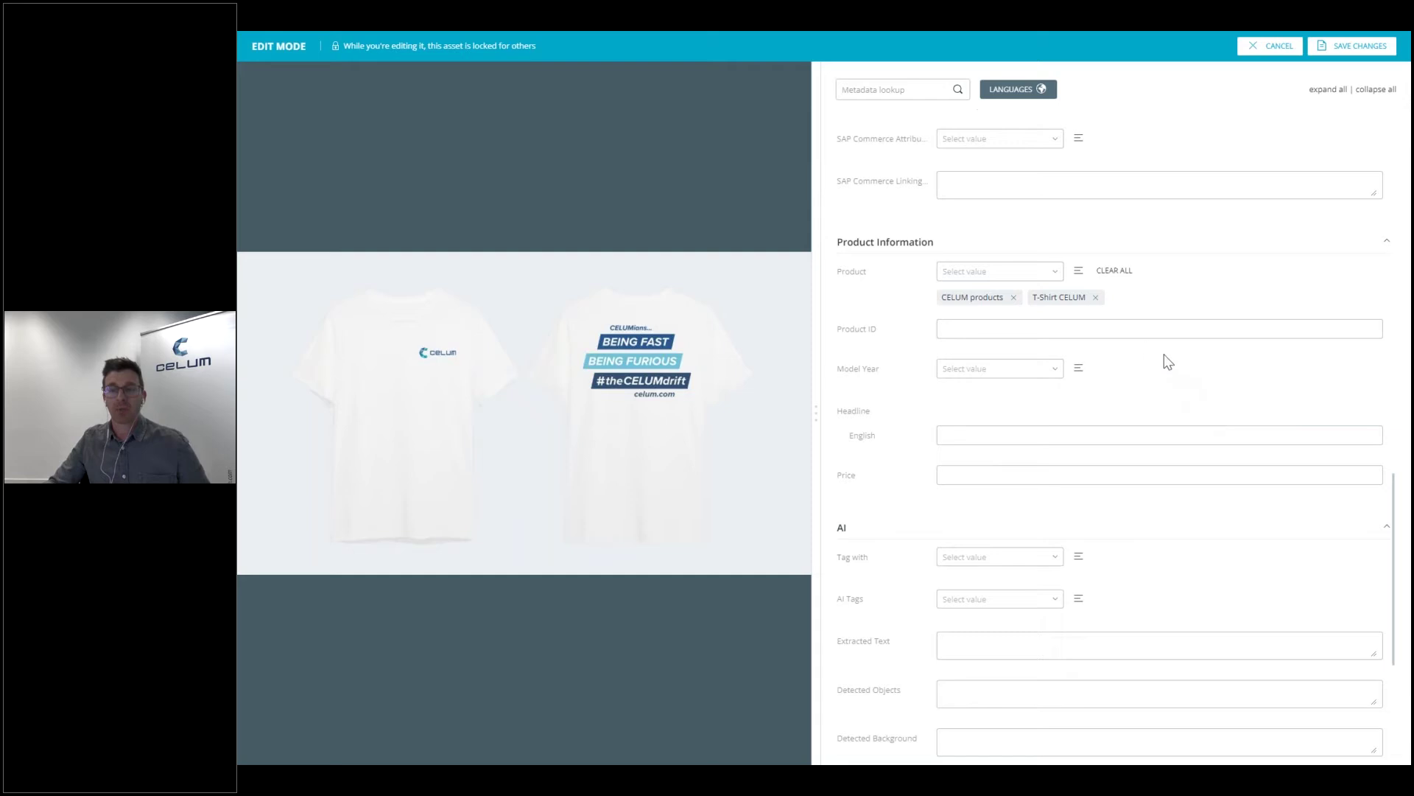
Step: Set the asset's Model Year to 2022
{"action": "left_click", "coordinate": [989, 333]}
{"action": "left_click", "coordinate": [1055, 372]}
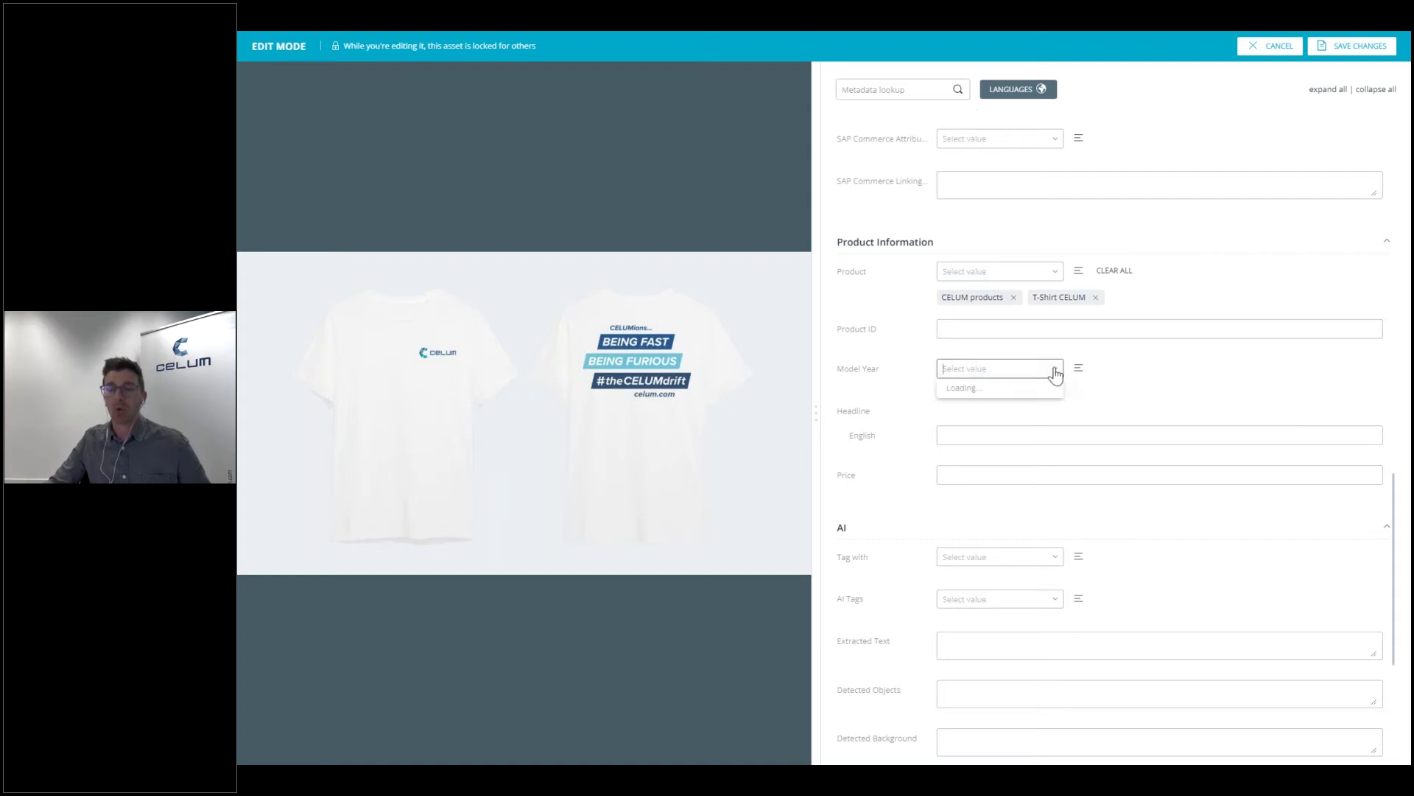
{"action": "left_click", "coordinate": [1043, 518]}
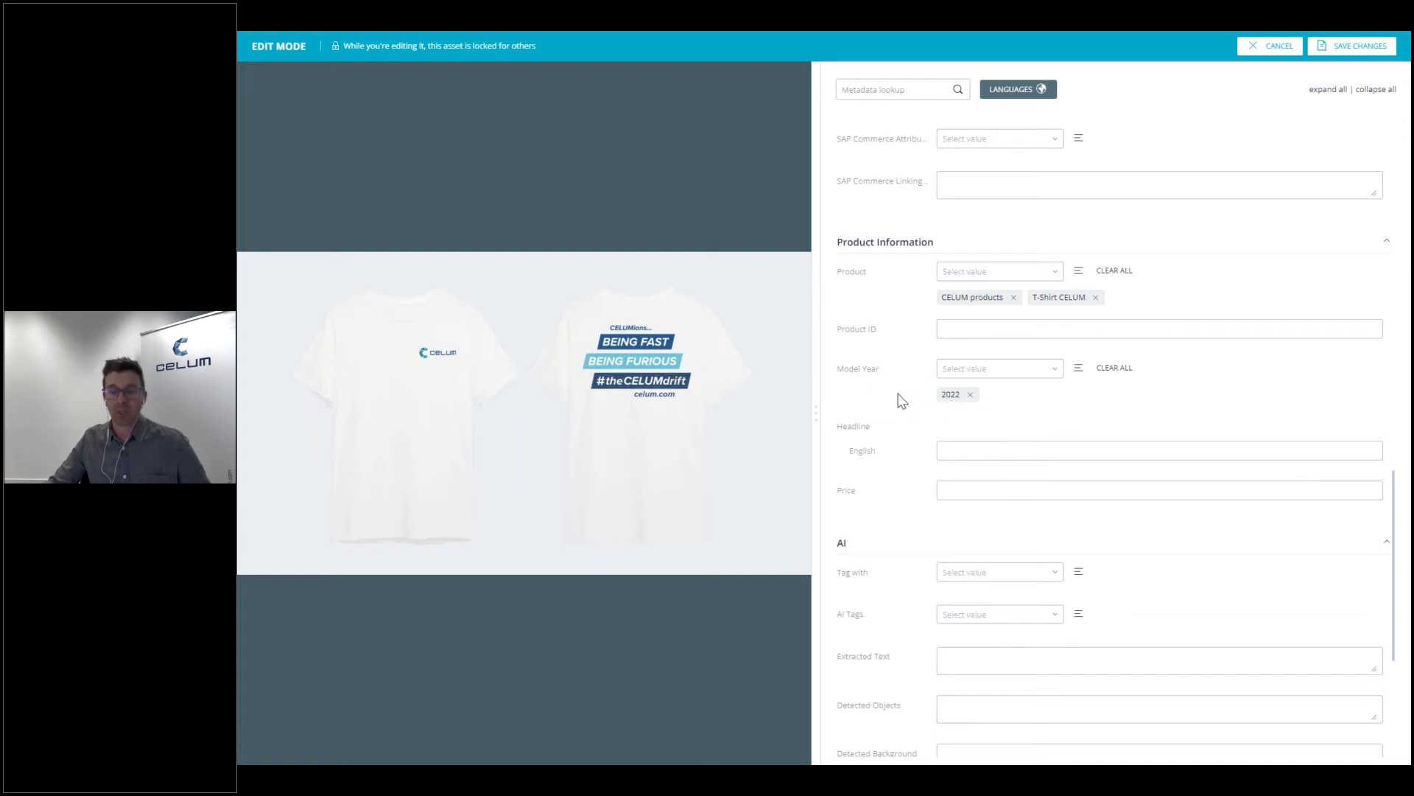
Step: Choose Azure as the AI tagging service for the asset and save the metadata changes
{"action": "mouse_move", "coordinate": [951, 304]}
{"action": "scroll", "coordinate": [1059, 406], "scroll_direction": "down", "scroll_amount": 3}
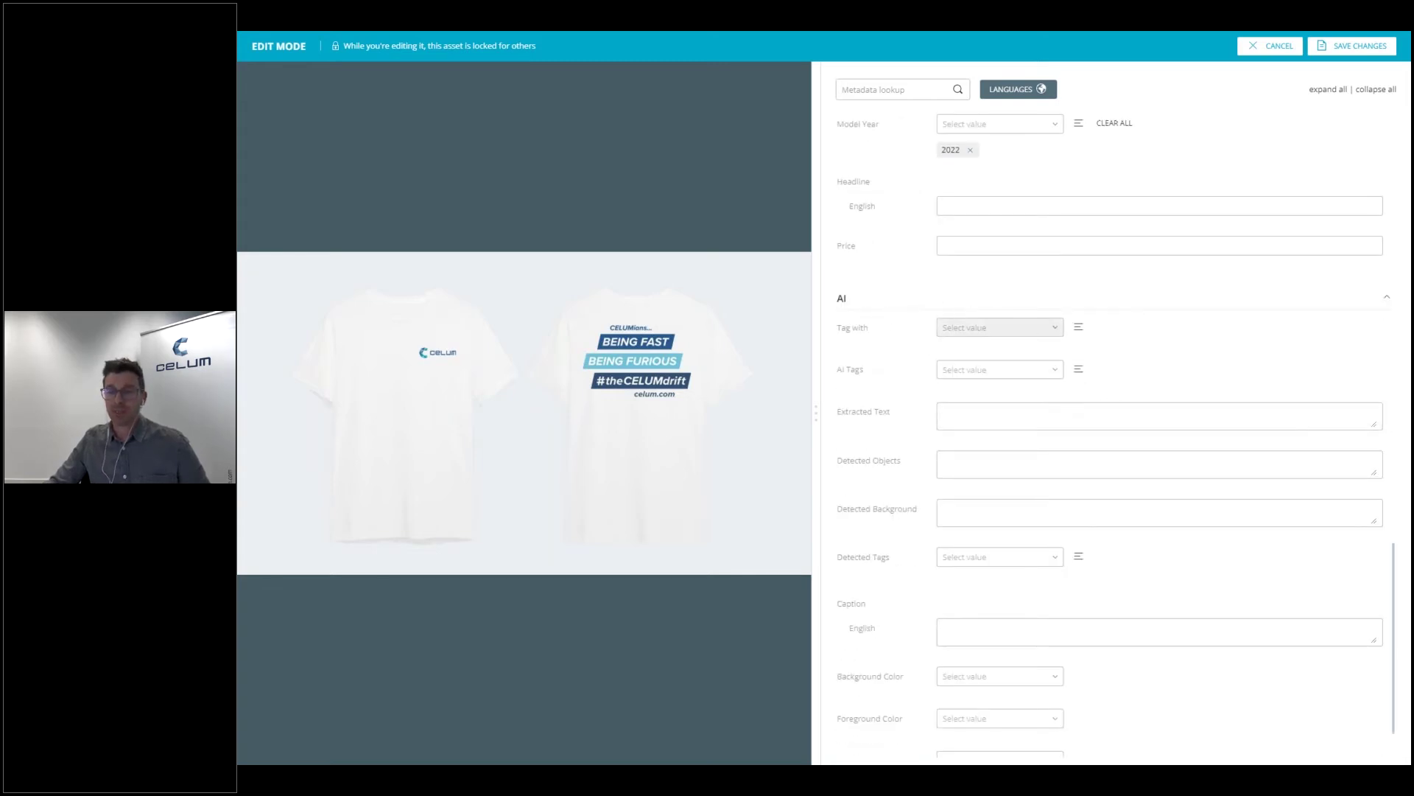
{"action": "left_click", "coordinate": [1046, 328]}
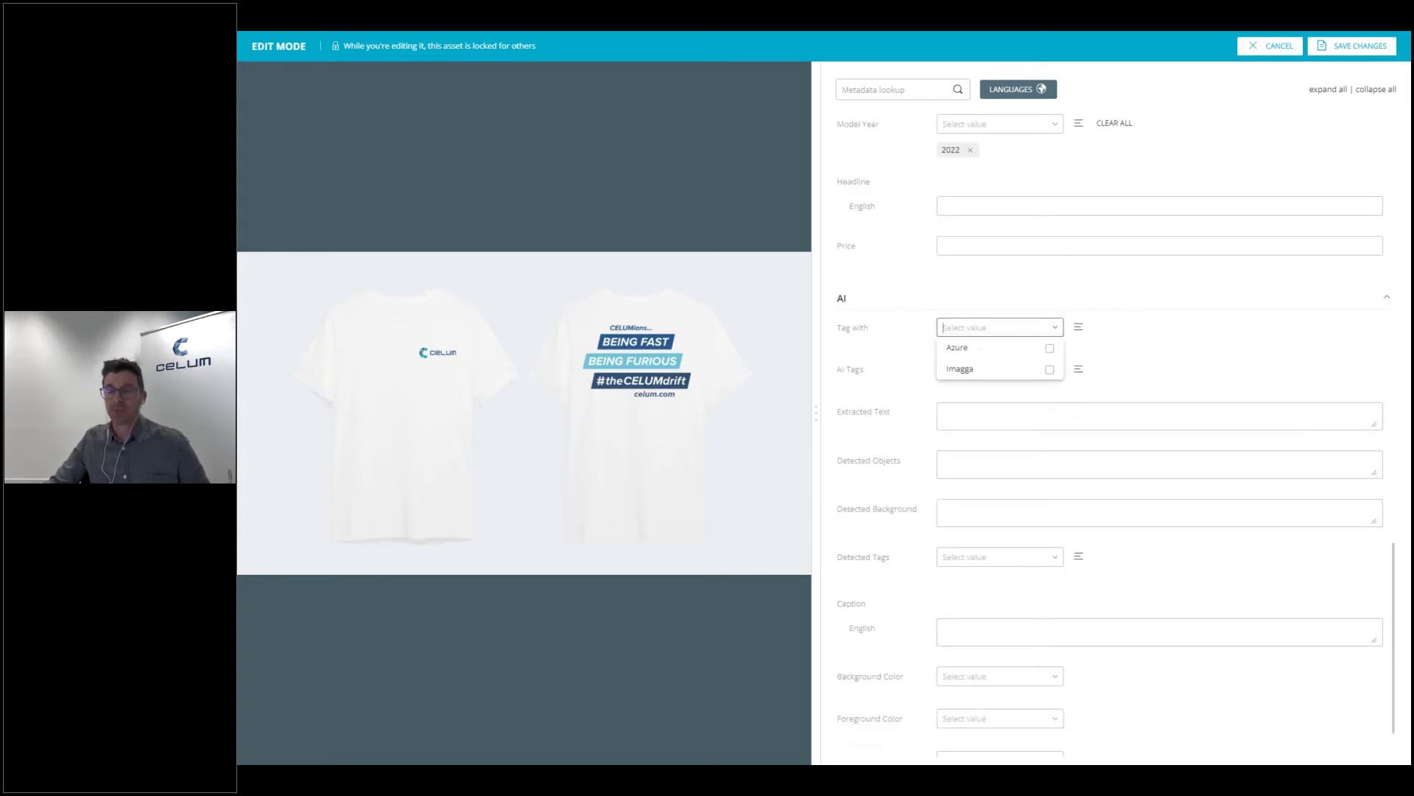
{"action": "left_click", "coordinate": [1049, 348]}
{"action": "left_click", "coordinate": [1182, 372]}
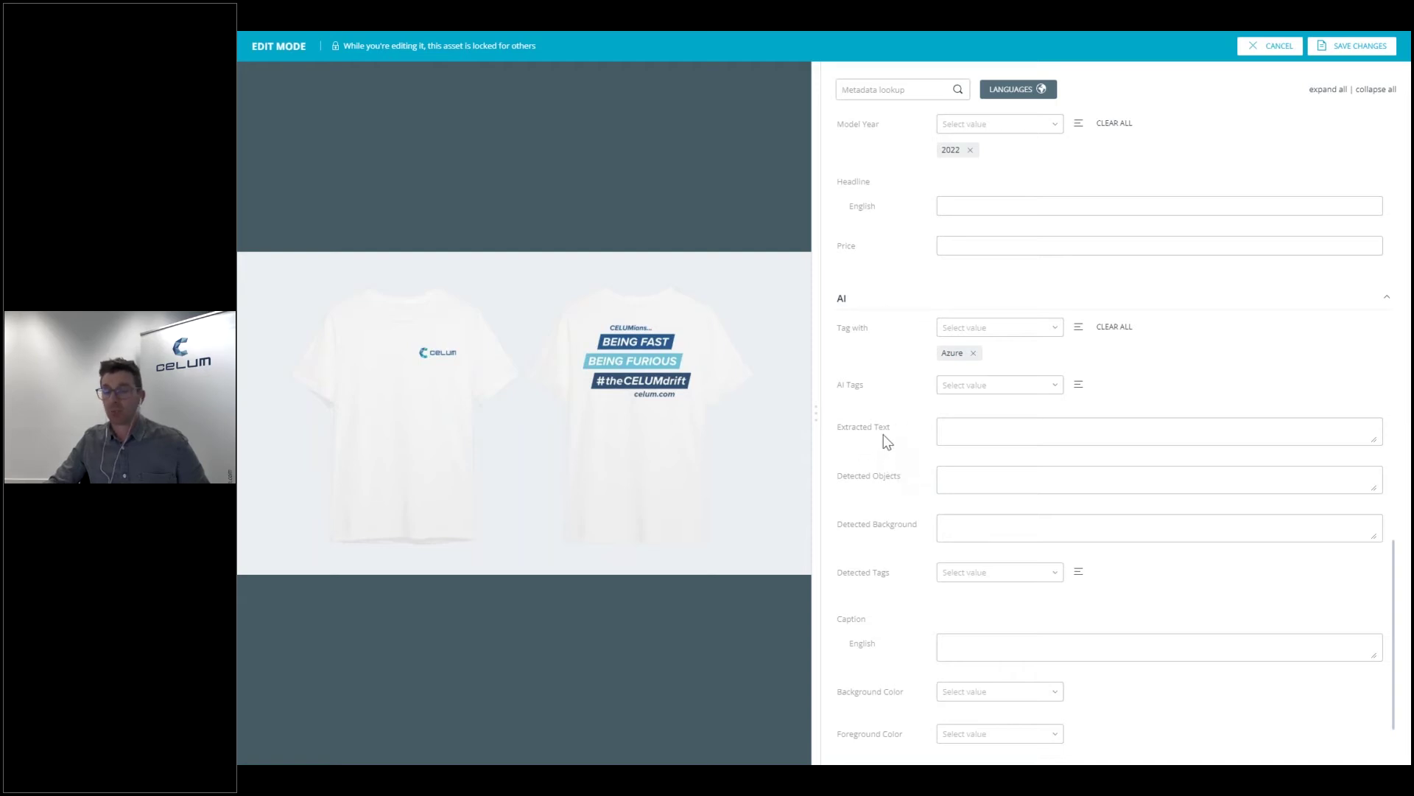
{"action": "left_click", "coordinate": [1340, 47]}
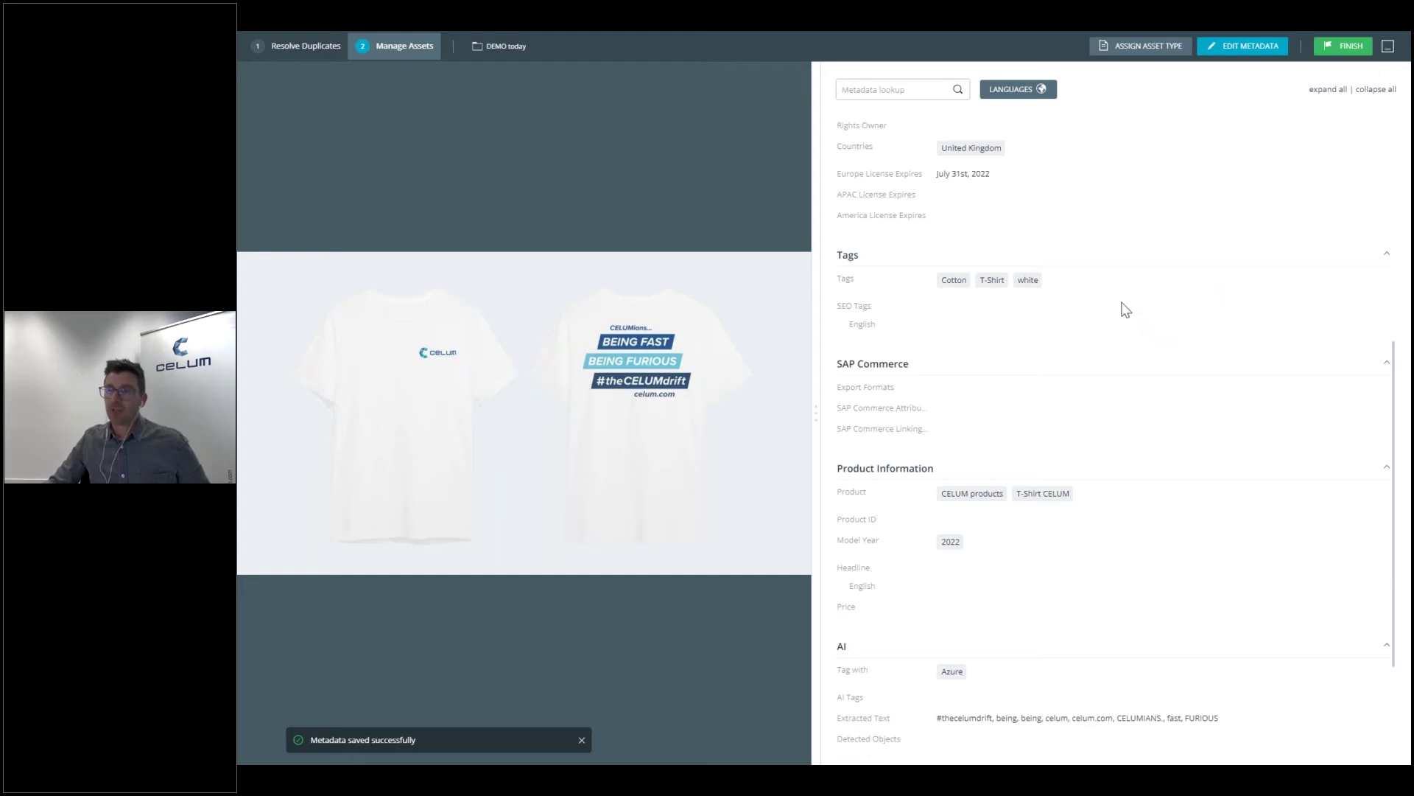
Step: Compare the AI-extracted text with the T-shirt preview and finish the upload
{"action": "scroll", "coordinate": [1119, 428], "scroll_direction": "down", "scroll_amount": 2}
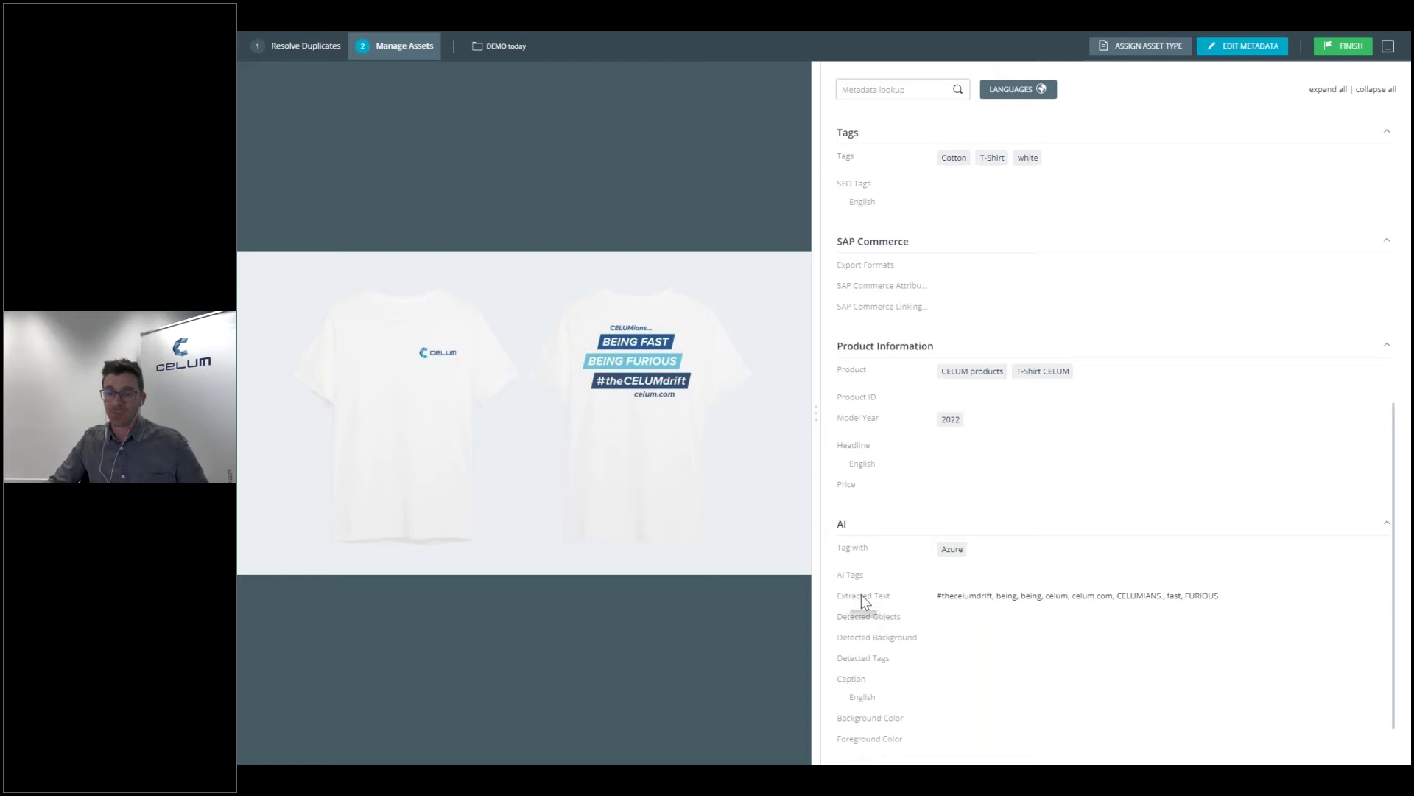
{"action": "left_click_drag", "start_coordinate": [817, 412], "coordinate": [927, 412]}
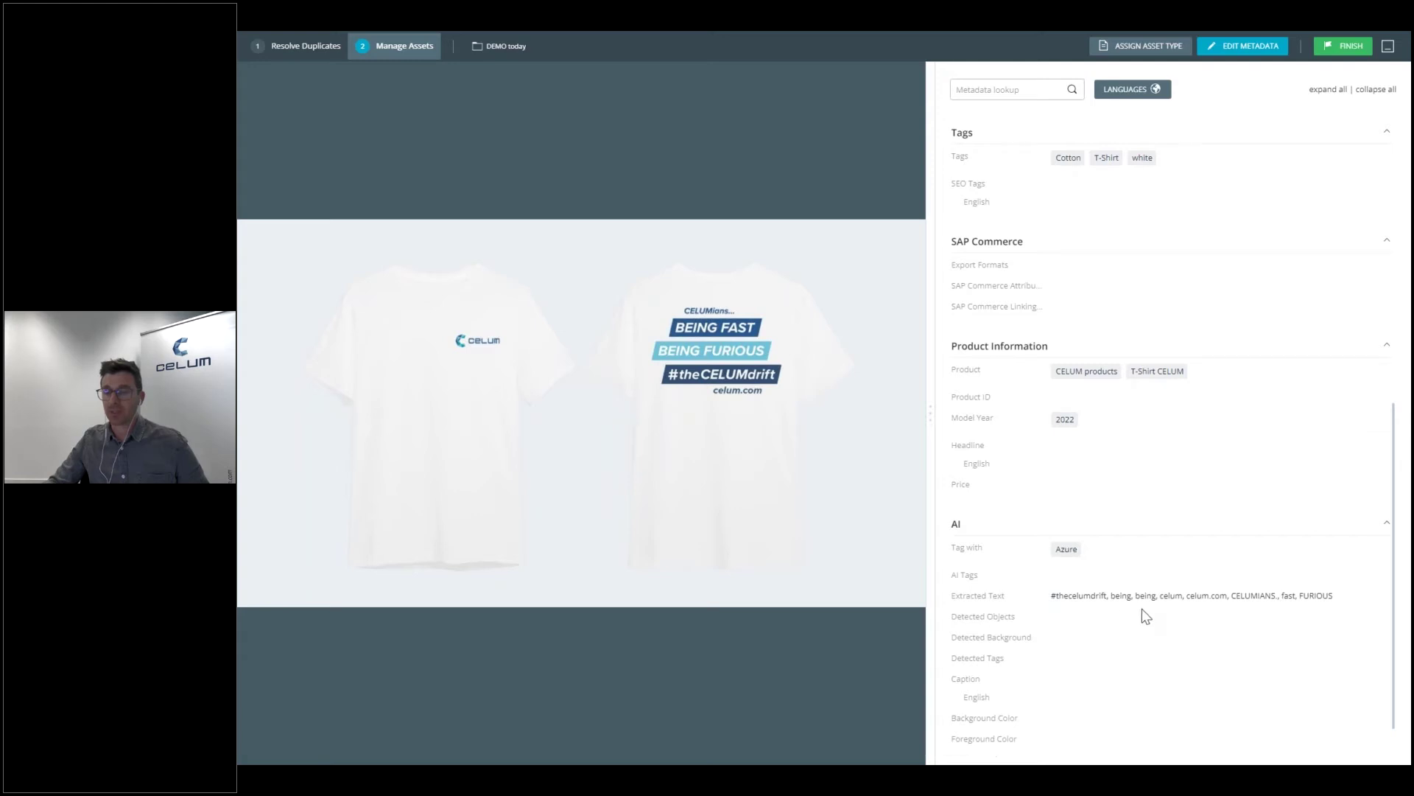
{"action": "left_click_drag", "start_coordinate": [926, 412], "coordinate": [821, 414]}
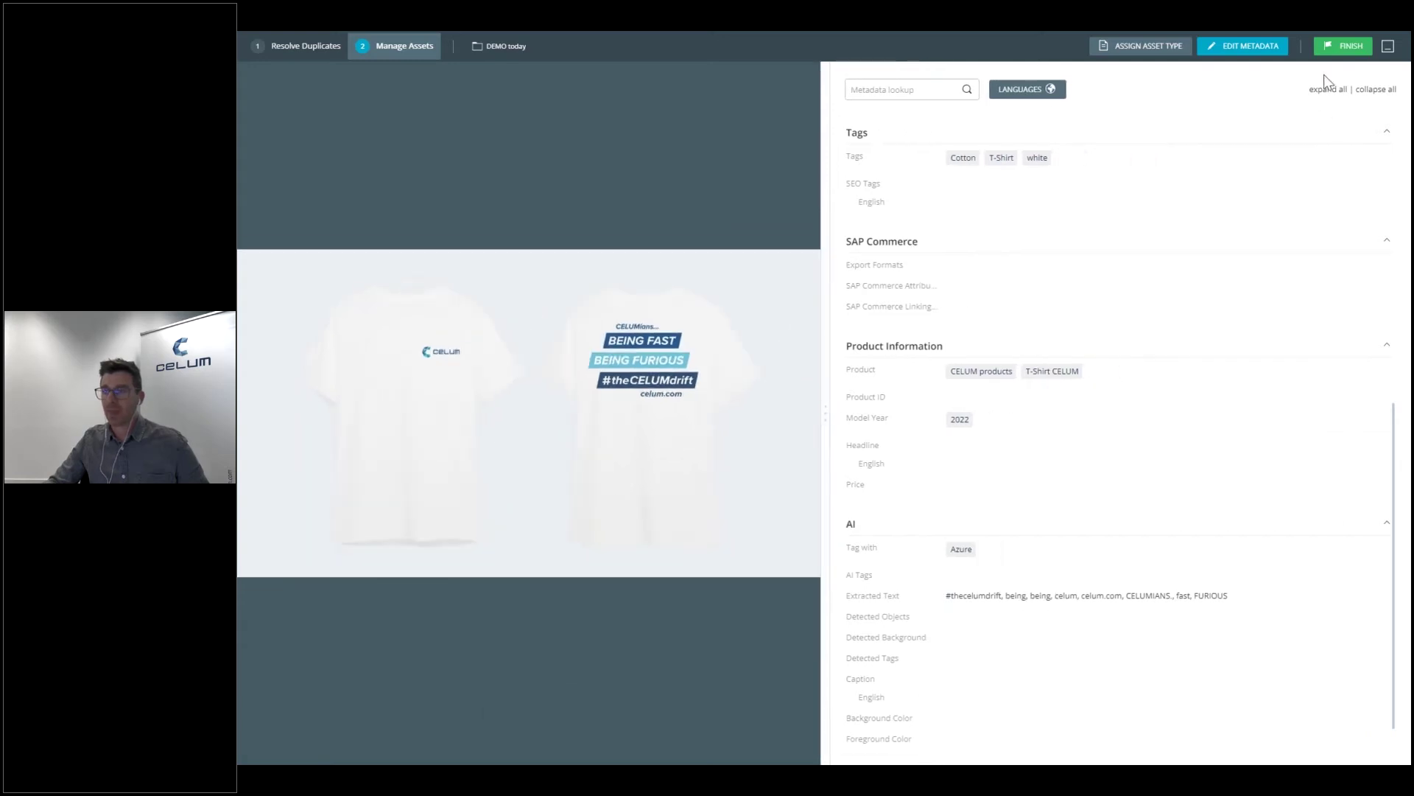
{"action": "left_click", "coordinate": [1340, 51]}
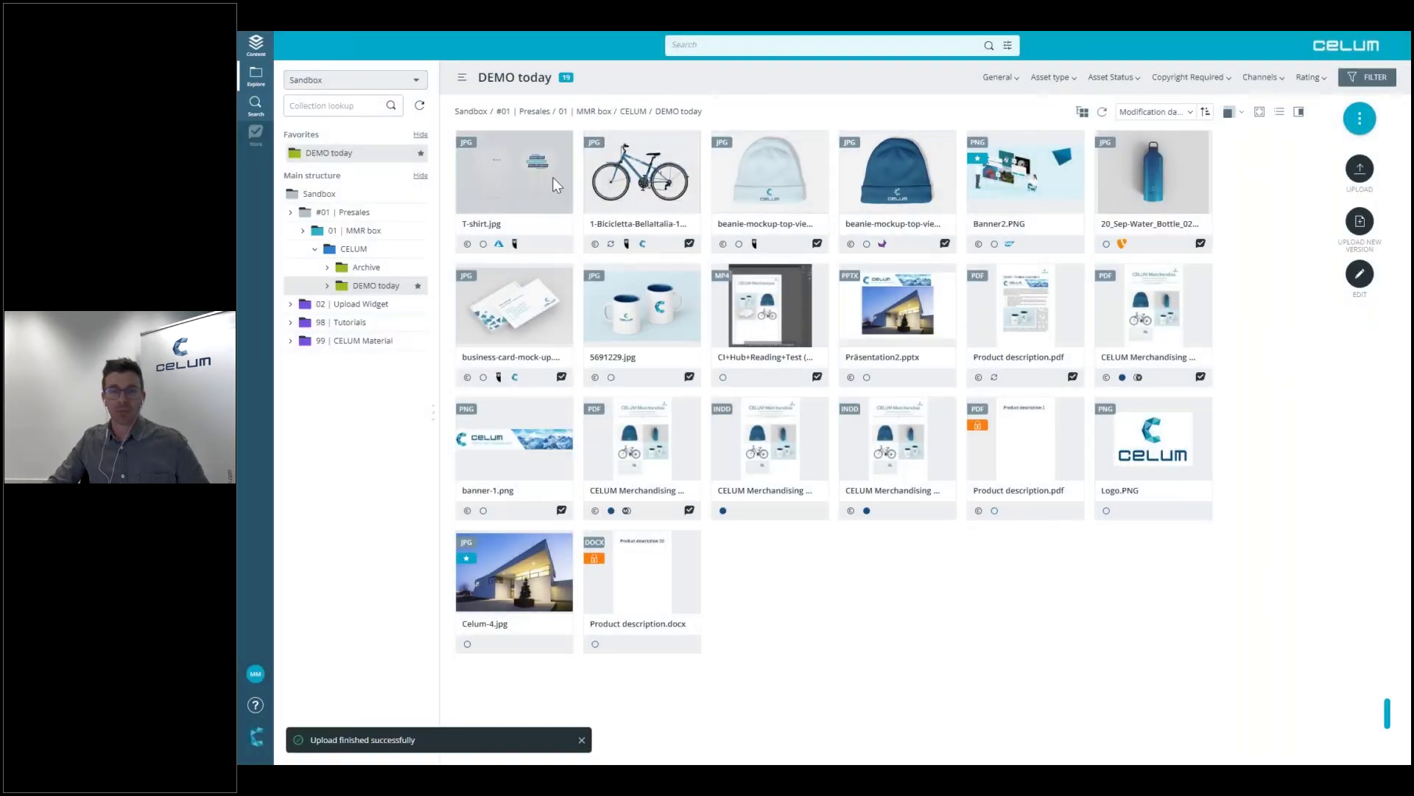
Step: Open 1-Bicicletta-BellaItalia-1024x1024.jpg and examine its general, copyright, tag, product and AI metadata
{"action": "double_click", "coordinate": [617, 184]}
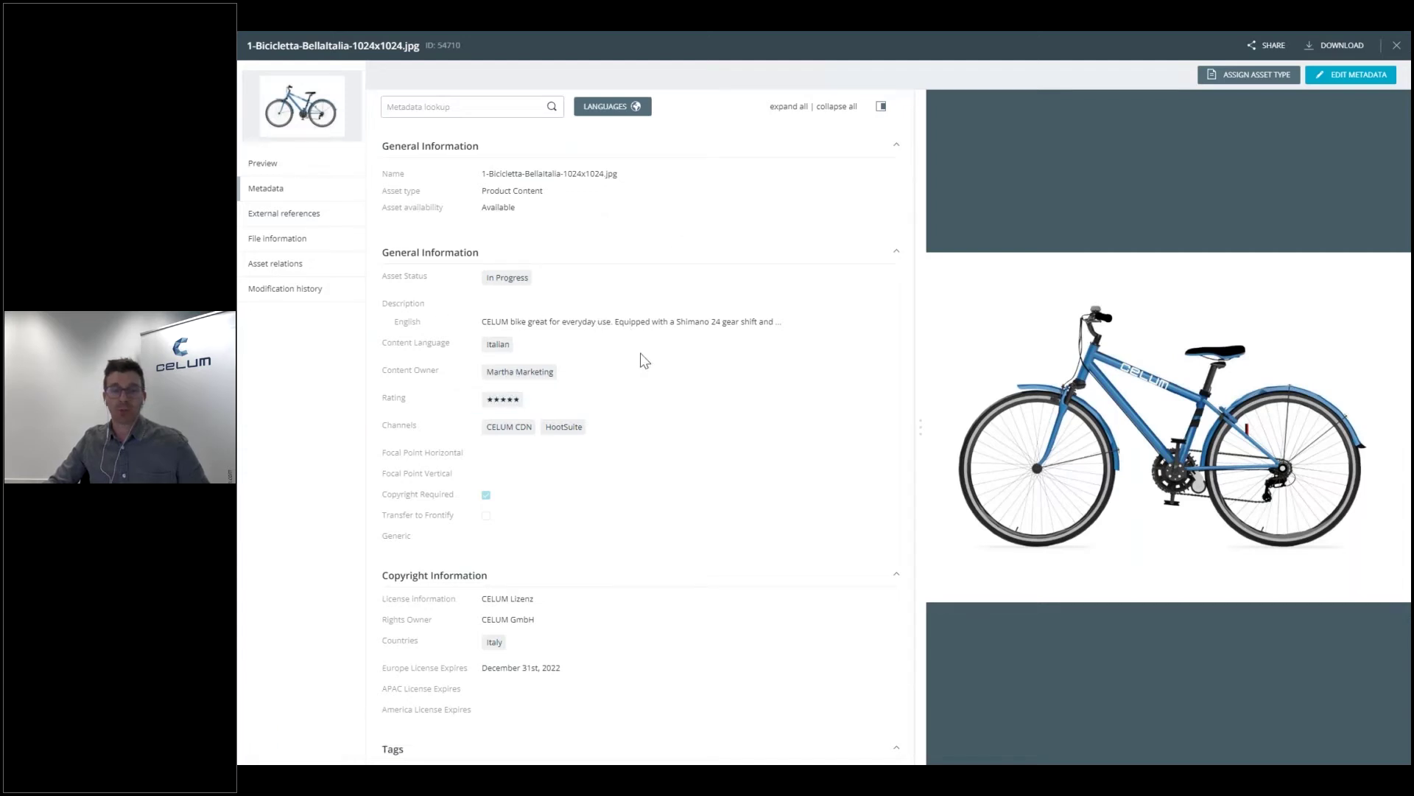
{"action": "scroll", "coordinate": [652, 362], "scroll_direction": "down", "scroll_amount": 6}
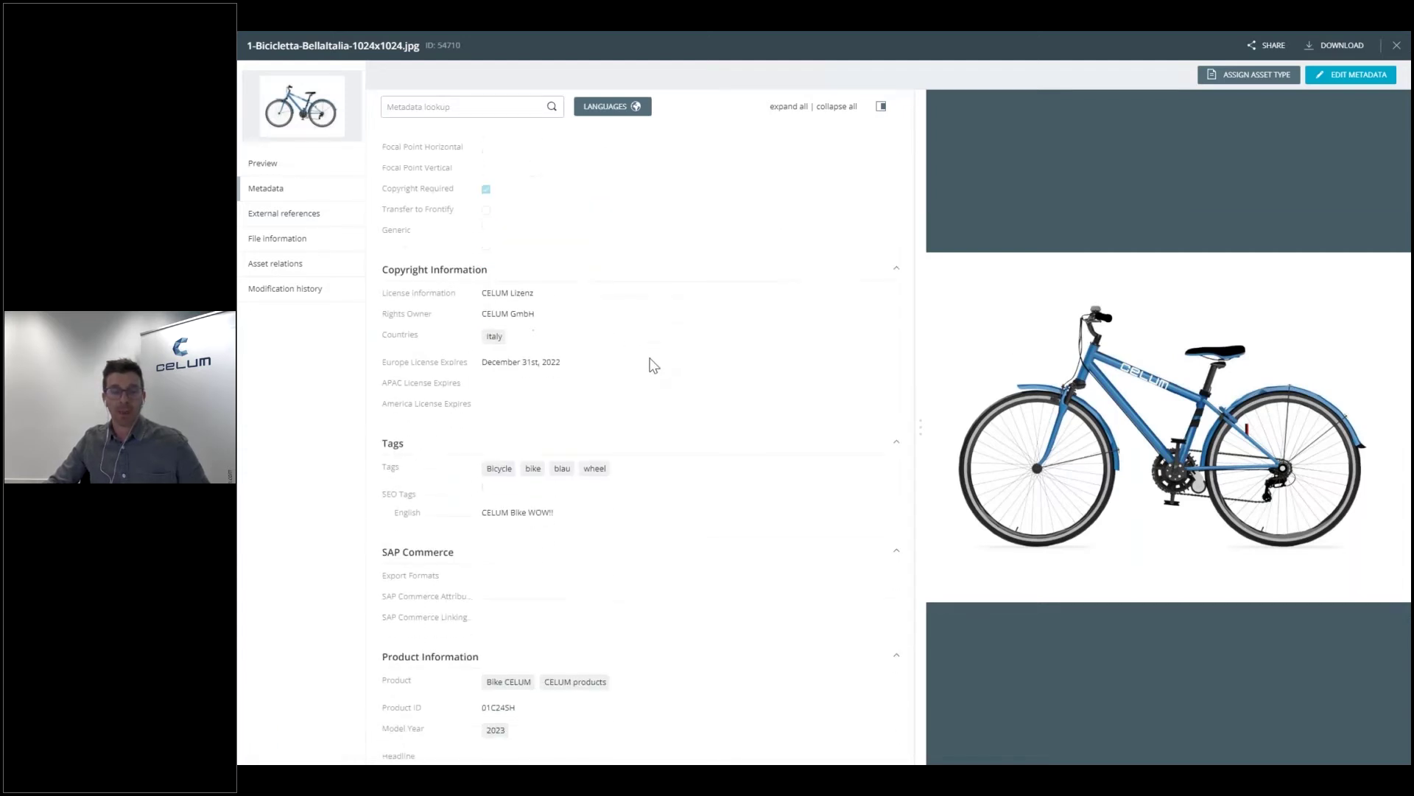
{"action": "scroll", "coordinate": [654, 365], "scroll_direction": "down", "scroll_amount": 3}
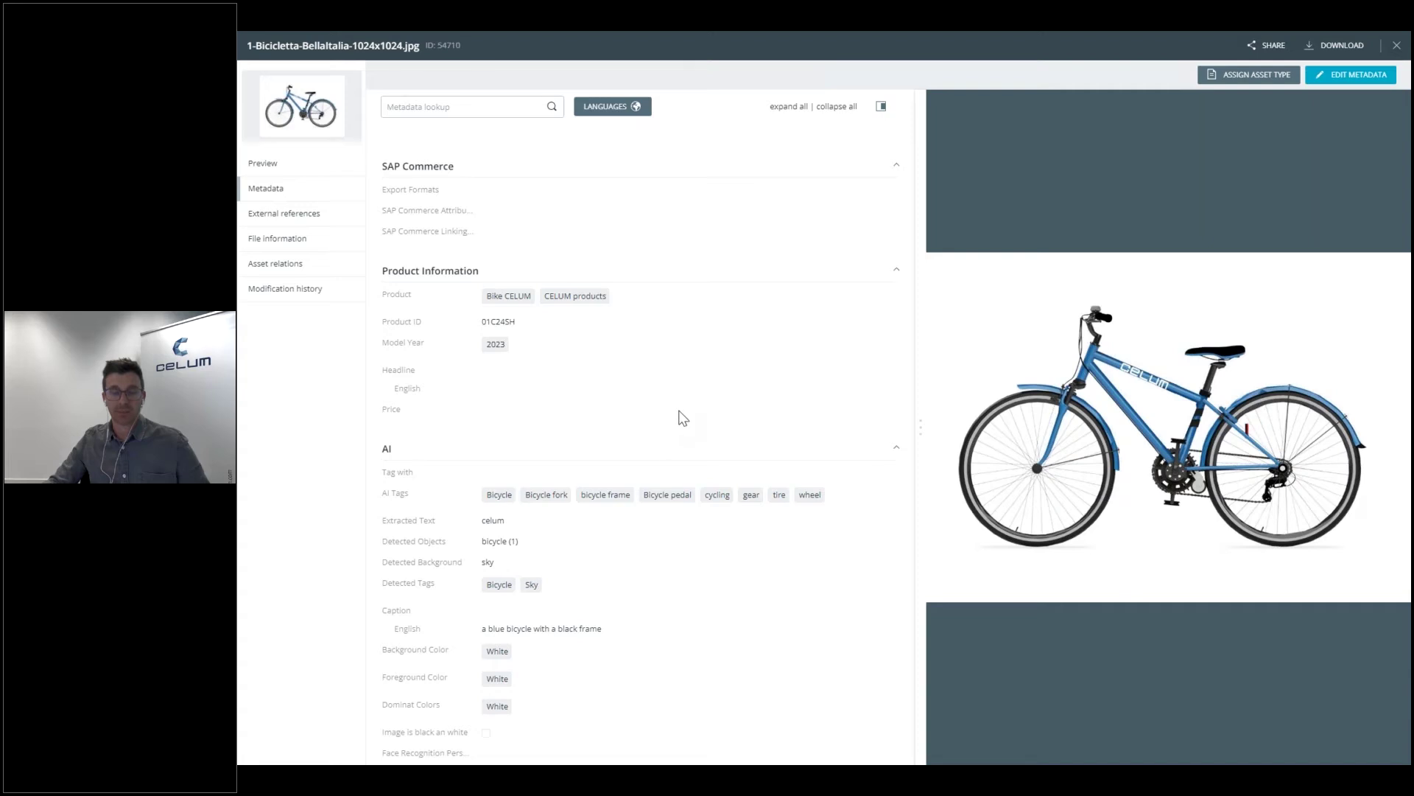
{"action": "scroll", "coordinate": [618, 451], "scroll_direction": "up", "scroll_amount": 5}
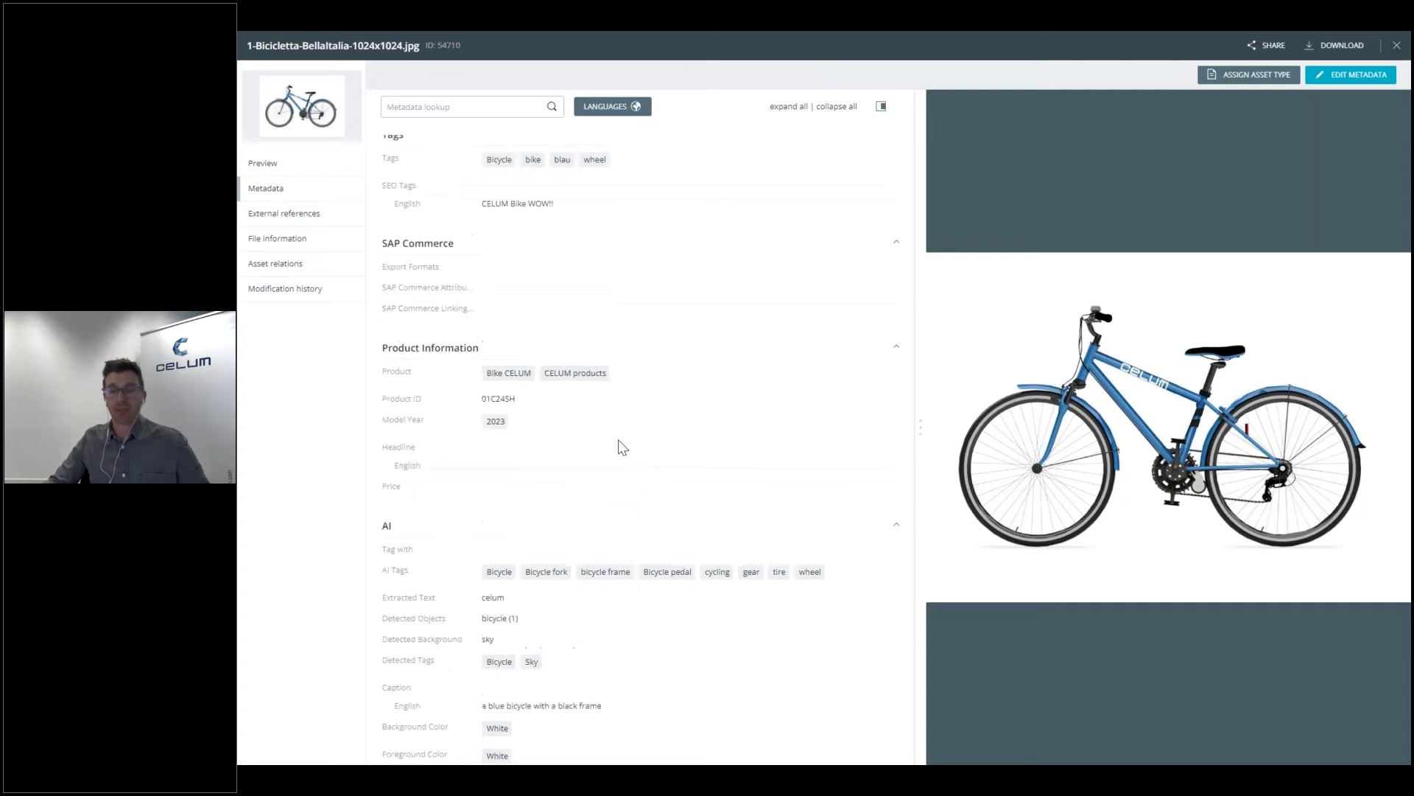
{"action": "scroll", "coordinate": [626, 434], "scroll_direction": "up", "scroll_amount": 3}
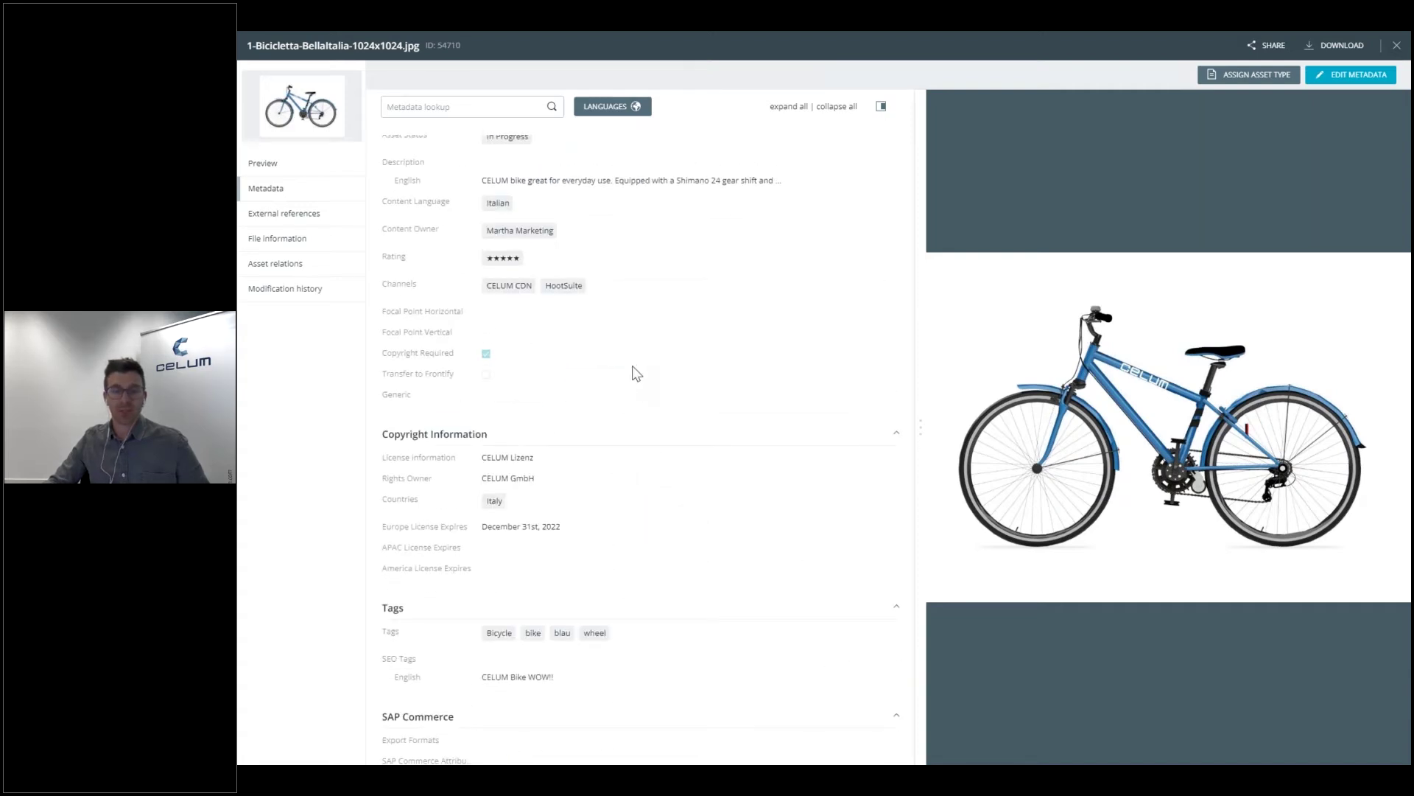
Step: Follow the bicycle asset's product links to the Bike CELUM collection and the CELUM products collection
{"action": "scroll", "coordinate": [641, 375], "scroll_direction": "down", "scroll_amount": 4}
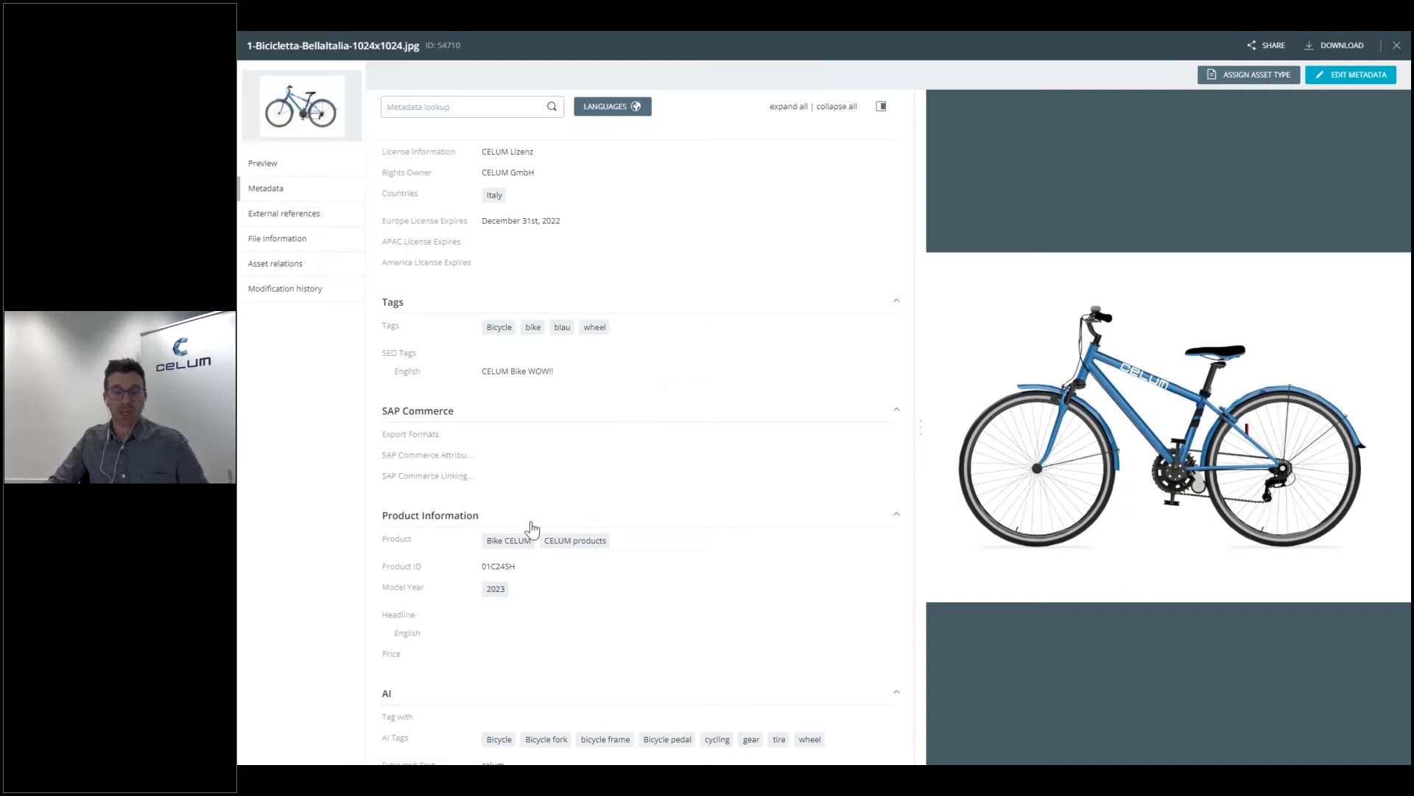
{"action": "mouse_move", "coordinate": [514, 551]}
{"action": "left_click", "coordinate": [510, 549]}
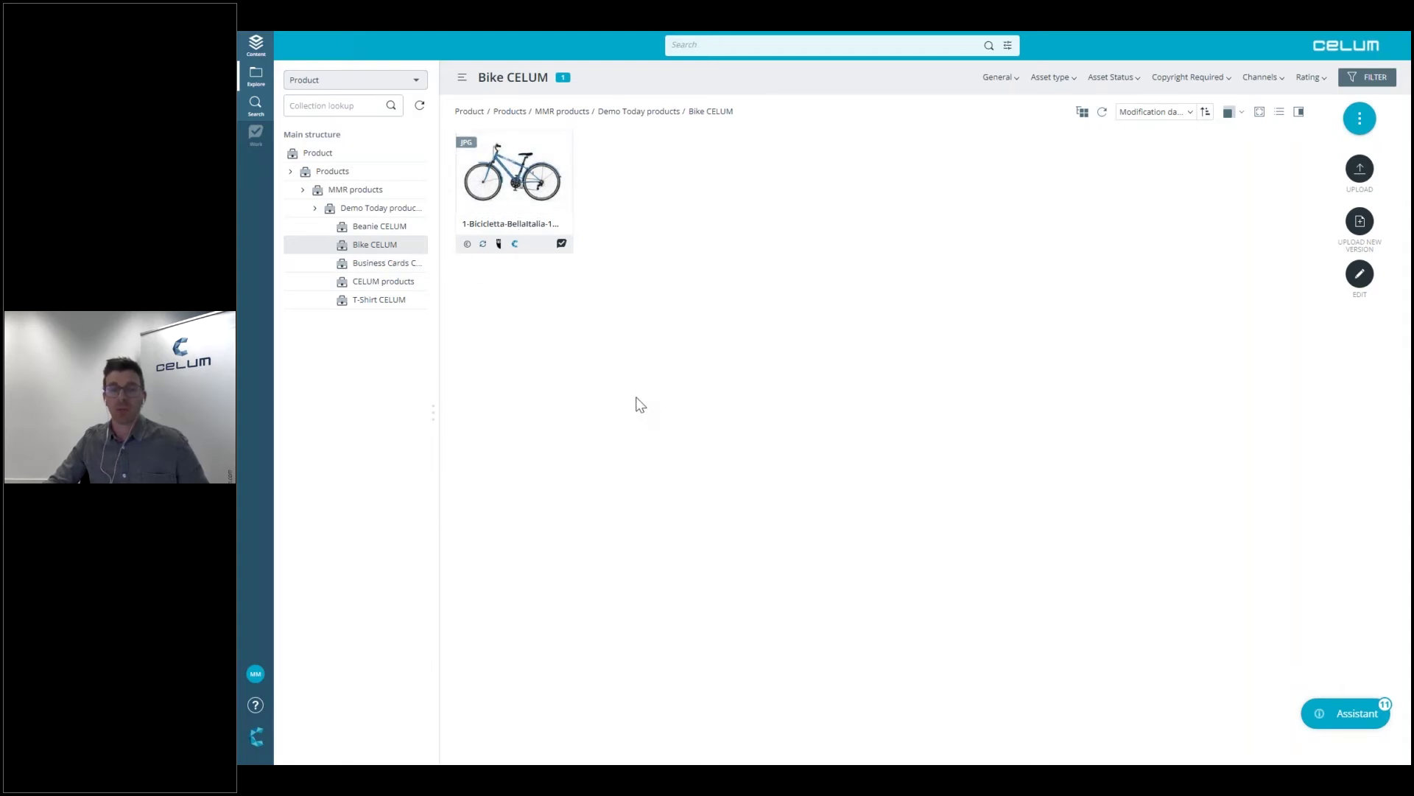
{"action": "double_click", "coordinate": [498, 184]}
{"action": "scroll", "coordinate": [608, 405], "scroll_direction": "down", "scroll_amount": 6}
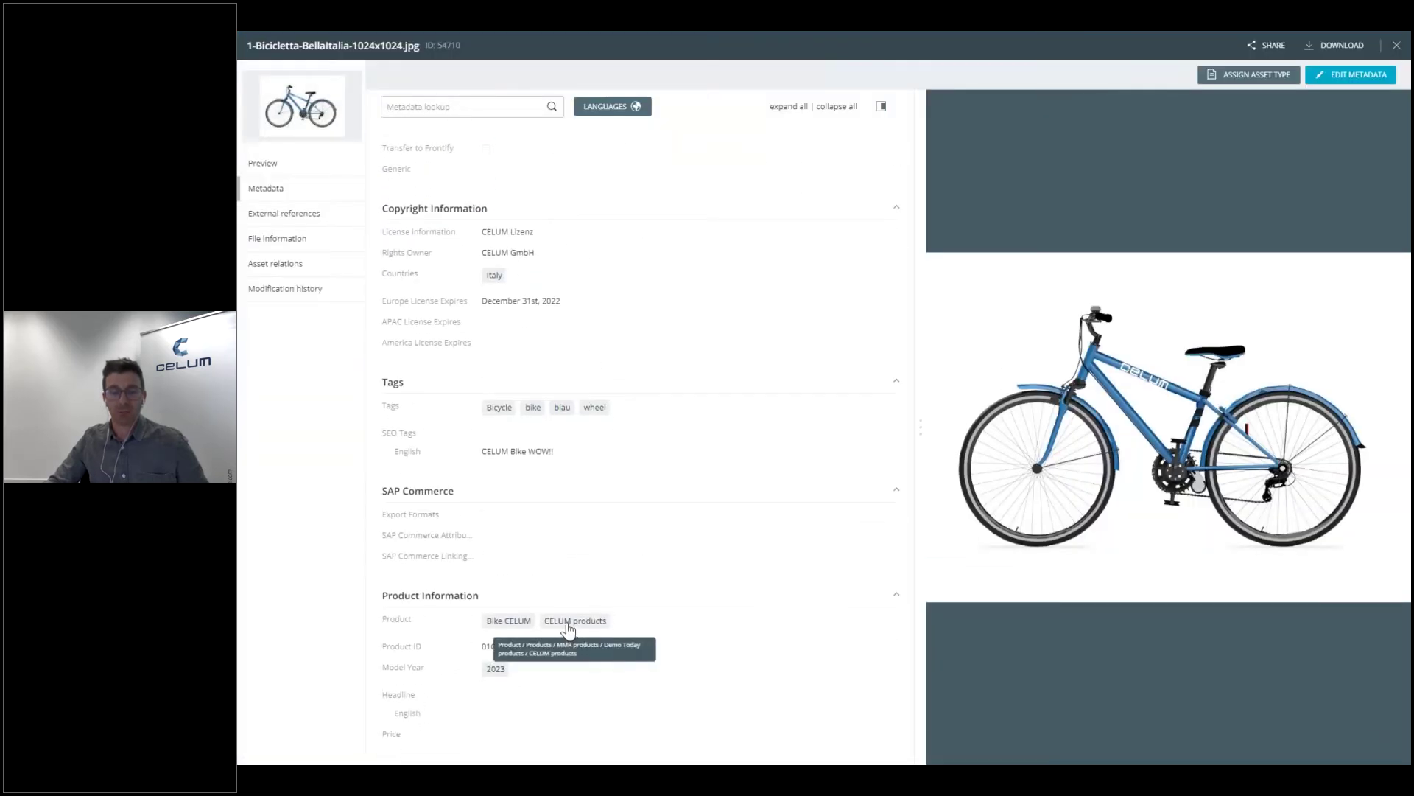
{"action": "left_click", "coordinate": [569, 625]}
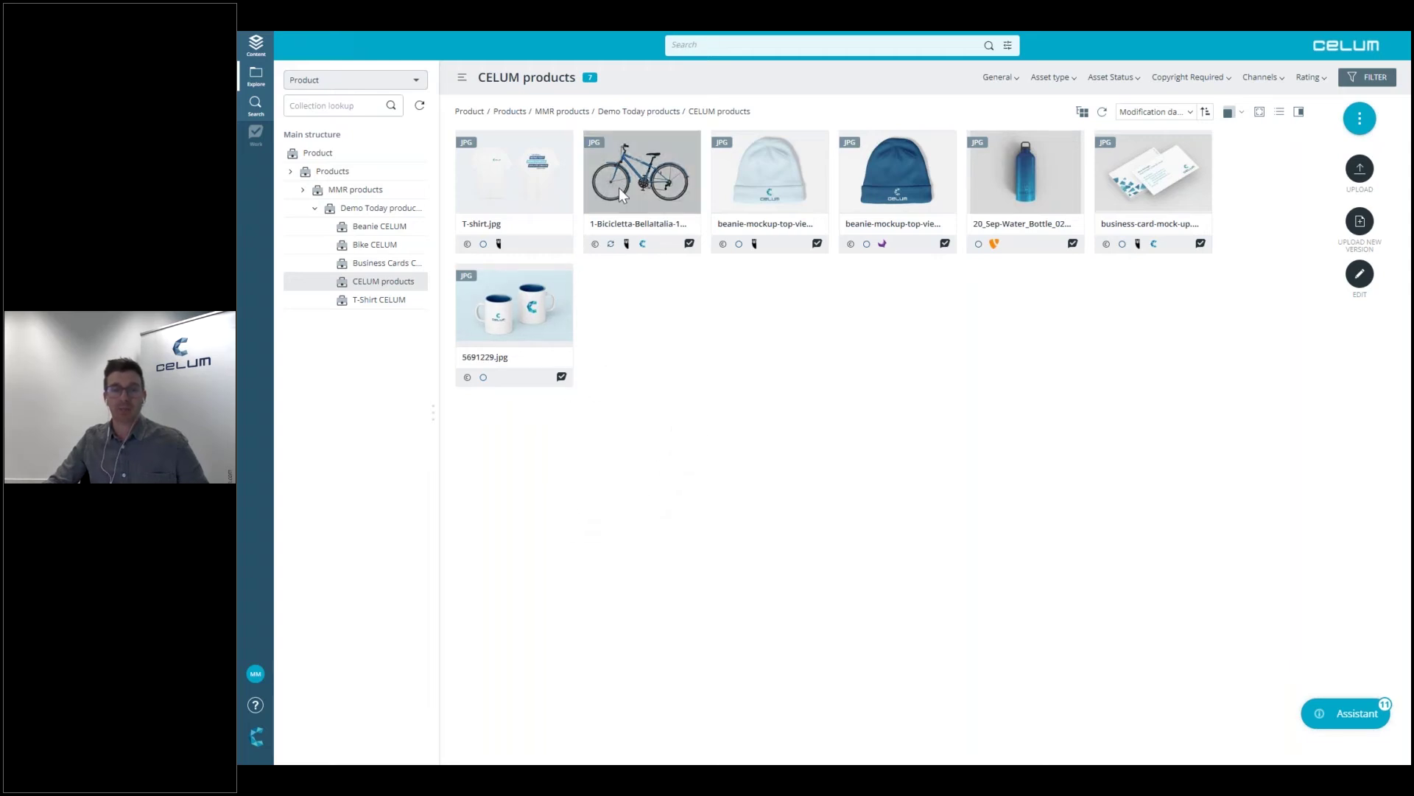
Step: Open T-shirt.jpg from the CELUM products collection and examine its saved tags, product information and AI metadata
{"action": "left_click", "coordinate": [516, 187]}
{"action": "scroll", "coordinate": [562, 404], "scroll_direction": "down", "scroll_amount": 6}
{"action": "scroll", "coordinate": [528, 363], "scroll_direction": "down", "scroll_amount": 1}
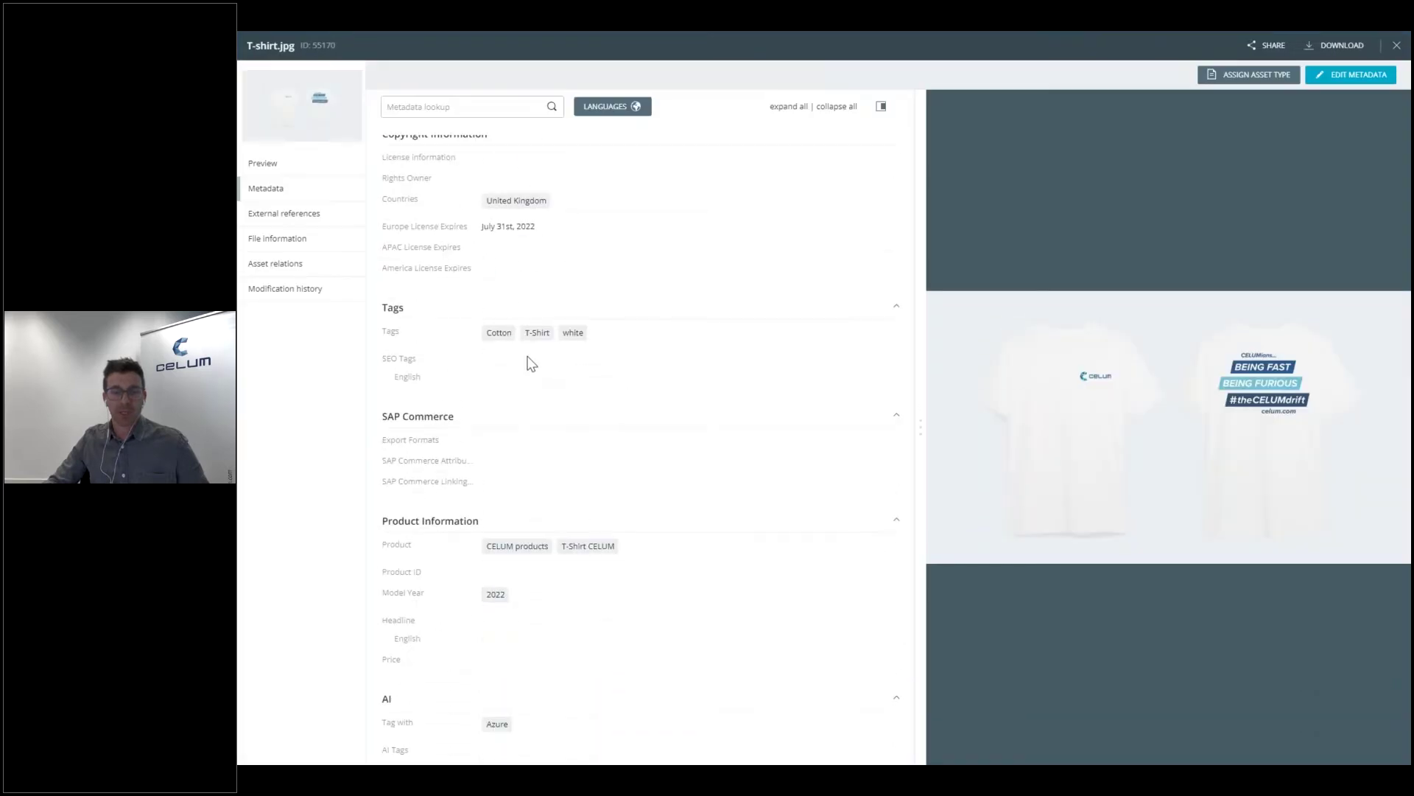
Step: Follow the T-shirt asset's Cotton tag to its related assets and return to the DEMO today collection in the Sandbox
{"action": "left_click", "coordinate": [497, 335]}
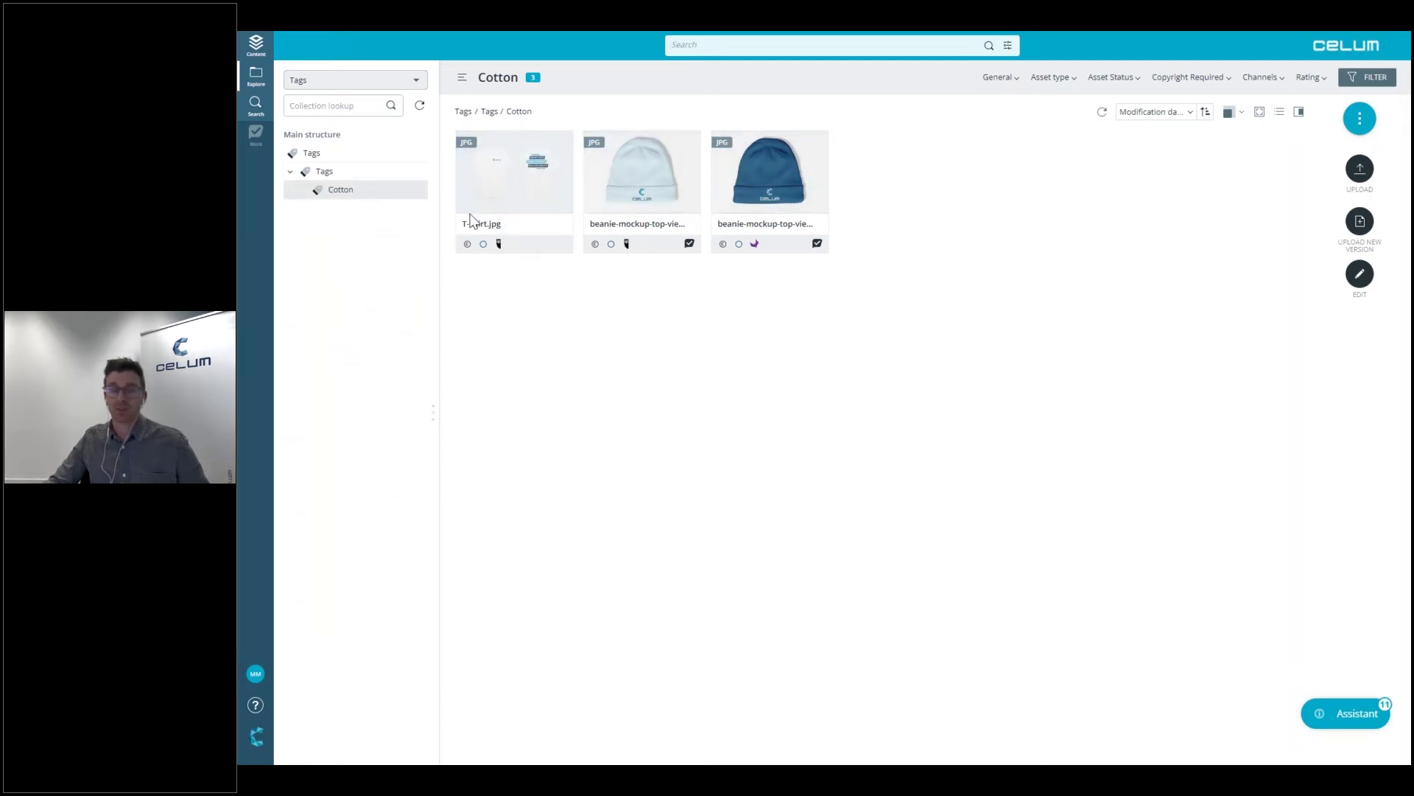
{"action": "left_click", "coordinate": [343, 81]}
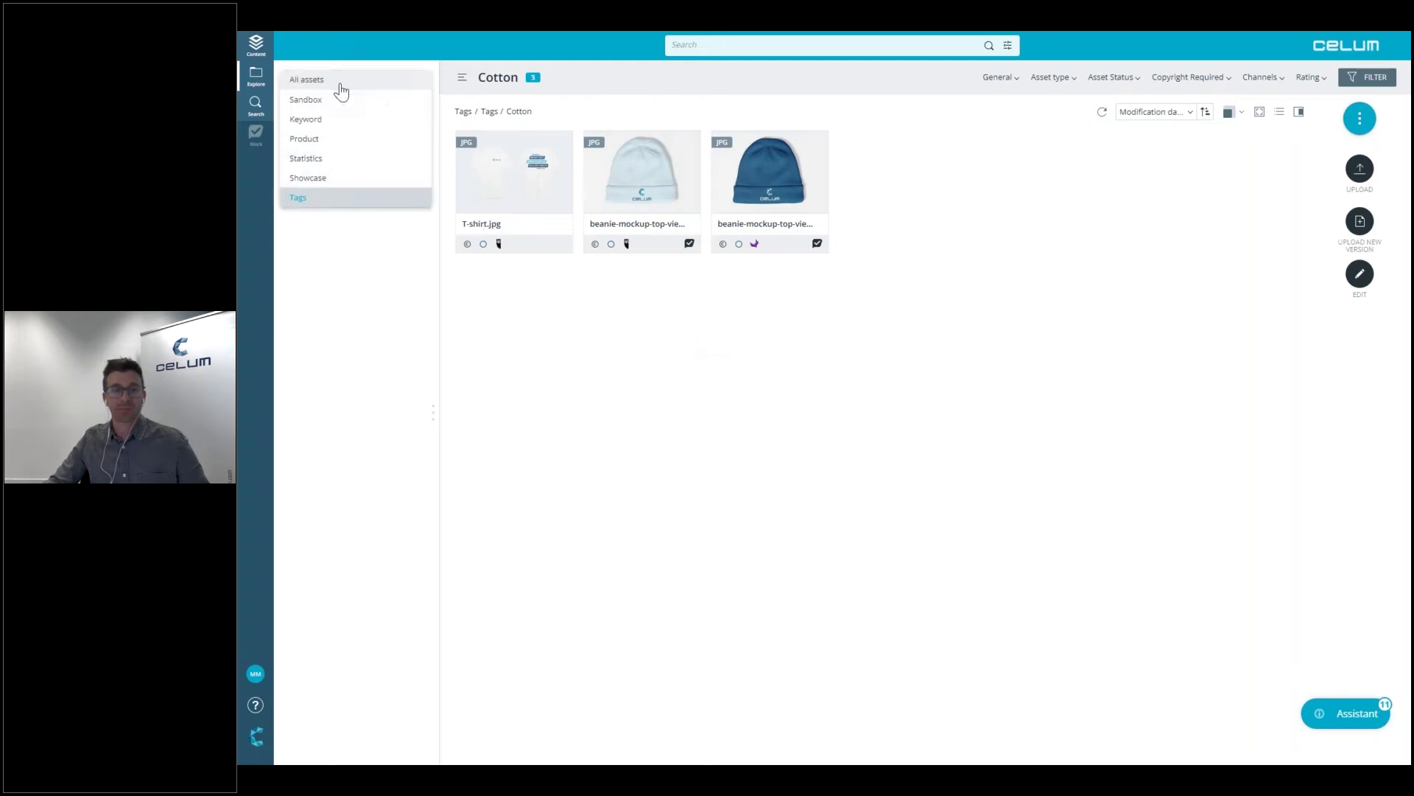
{"action": "left_click", "coordinate": [325, 104]}
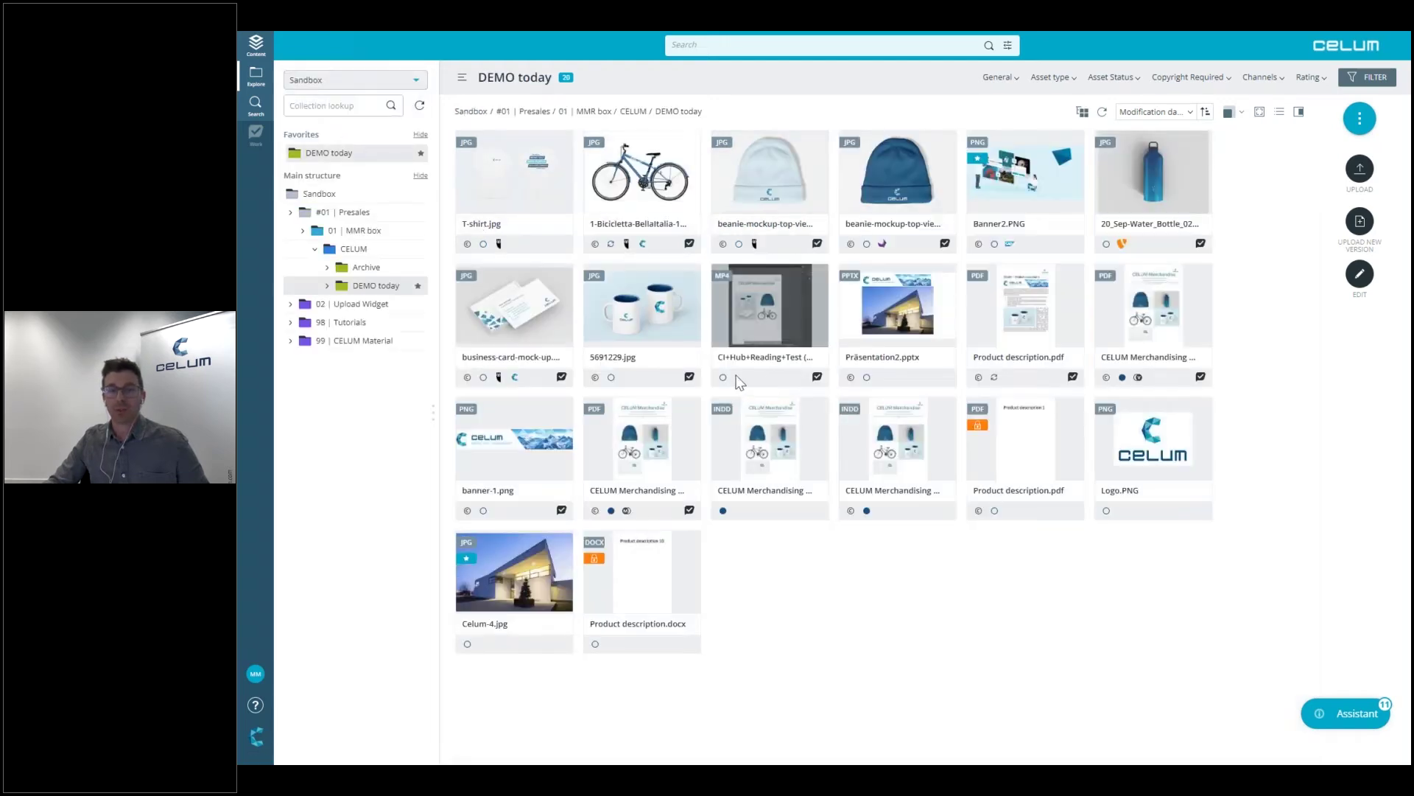
Step: Search DEMO today for "t-shirt" and separately for "cotton", clearing the search filter after each
{"action": "left_click", "coordinate": [714, 48]}
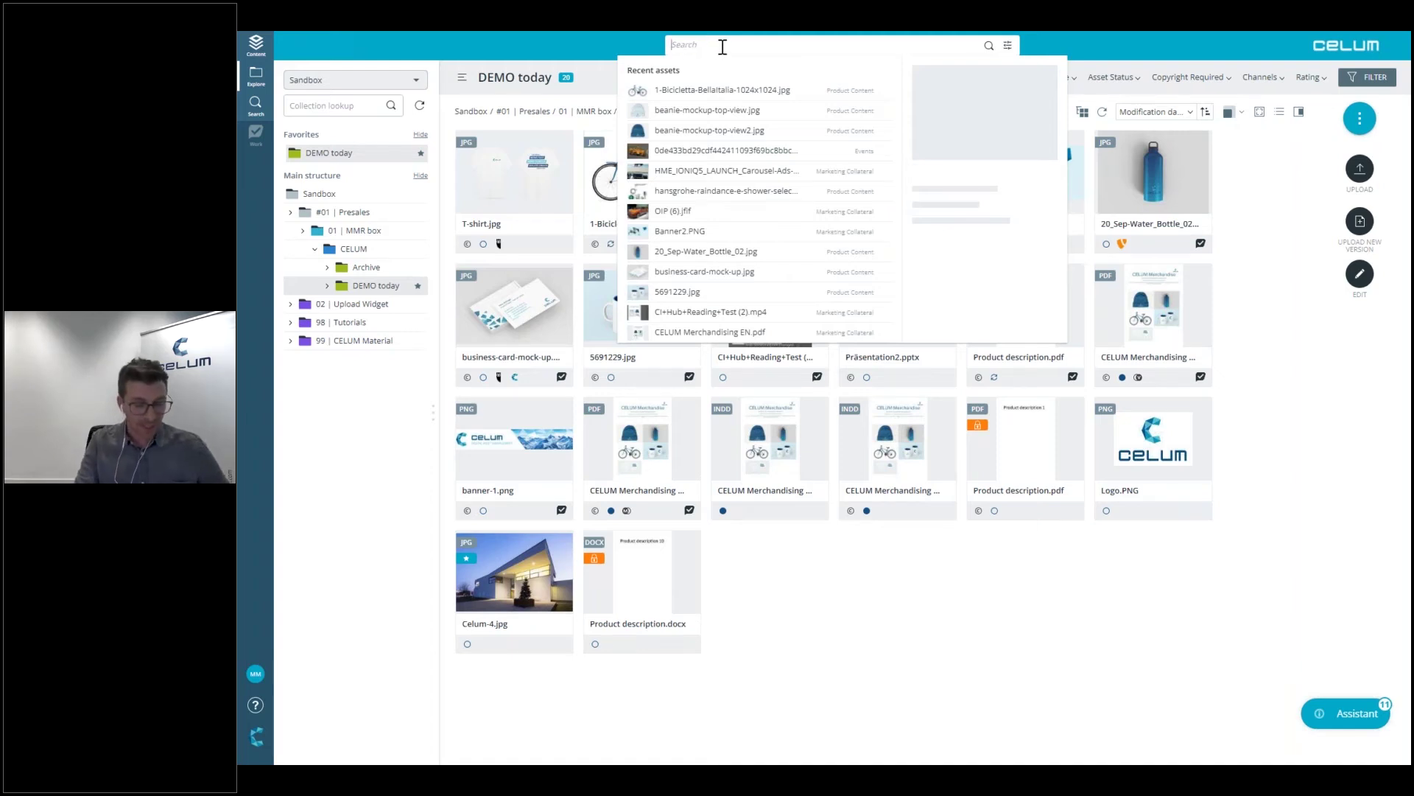
{"action": "type", "text": "t-shirt"}
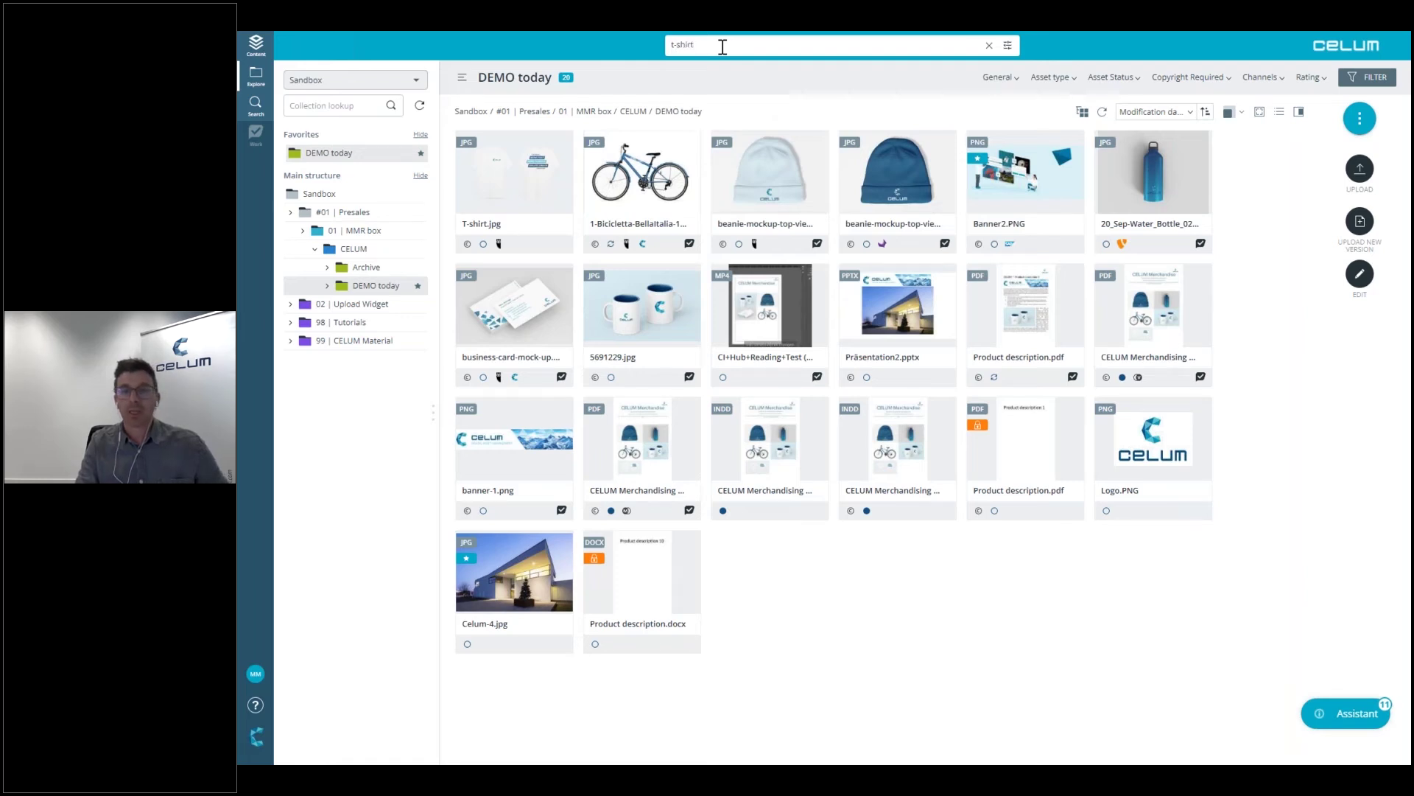
{"action": "key", "text": "Return"}
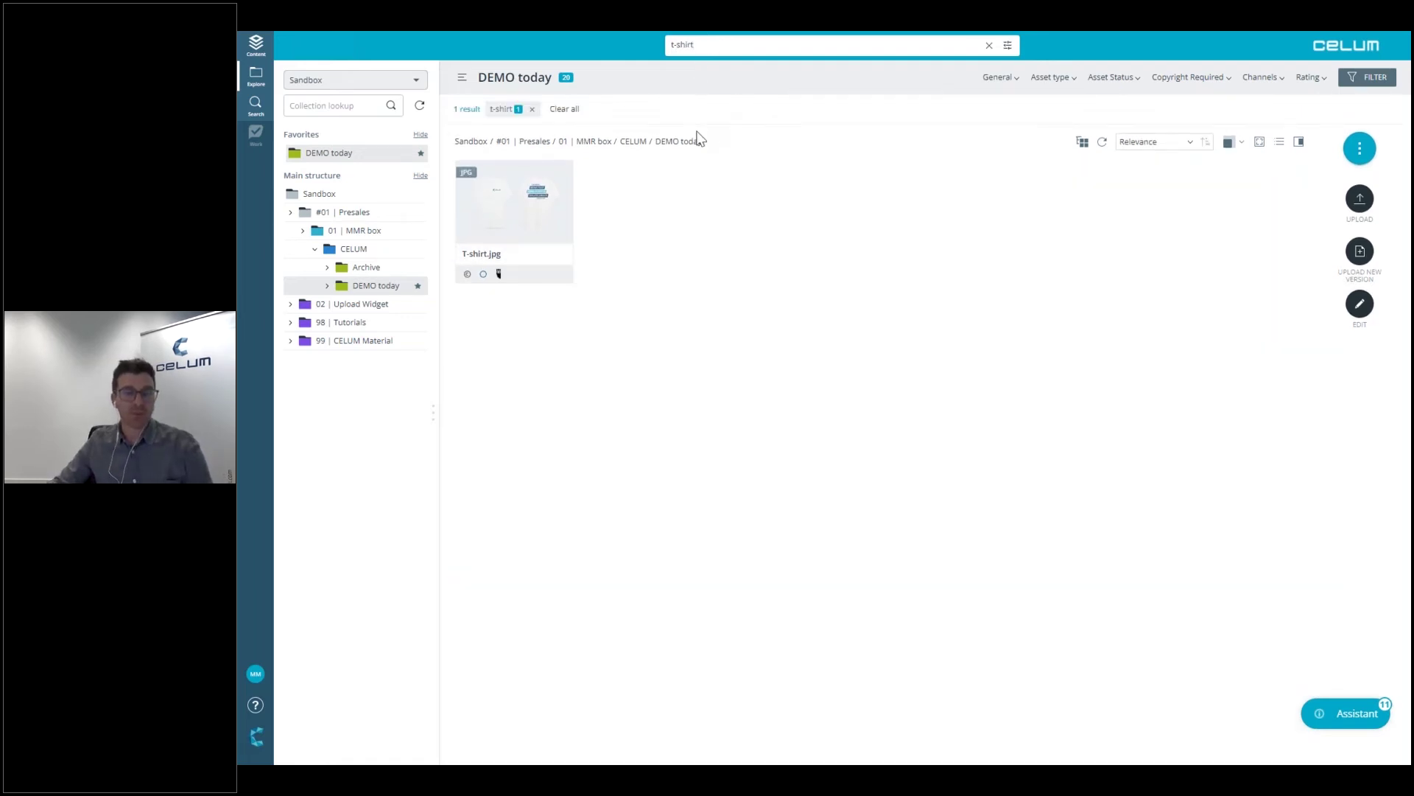
{"action": "left_click", "coordinate": [532, 109]}
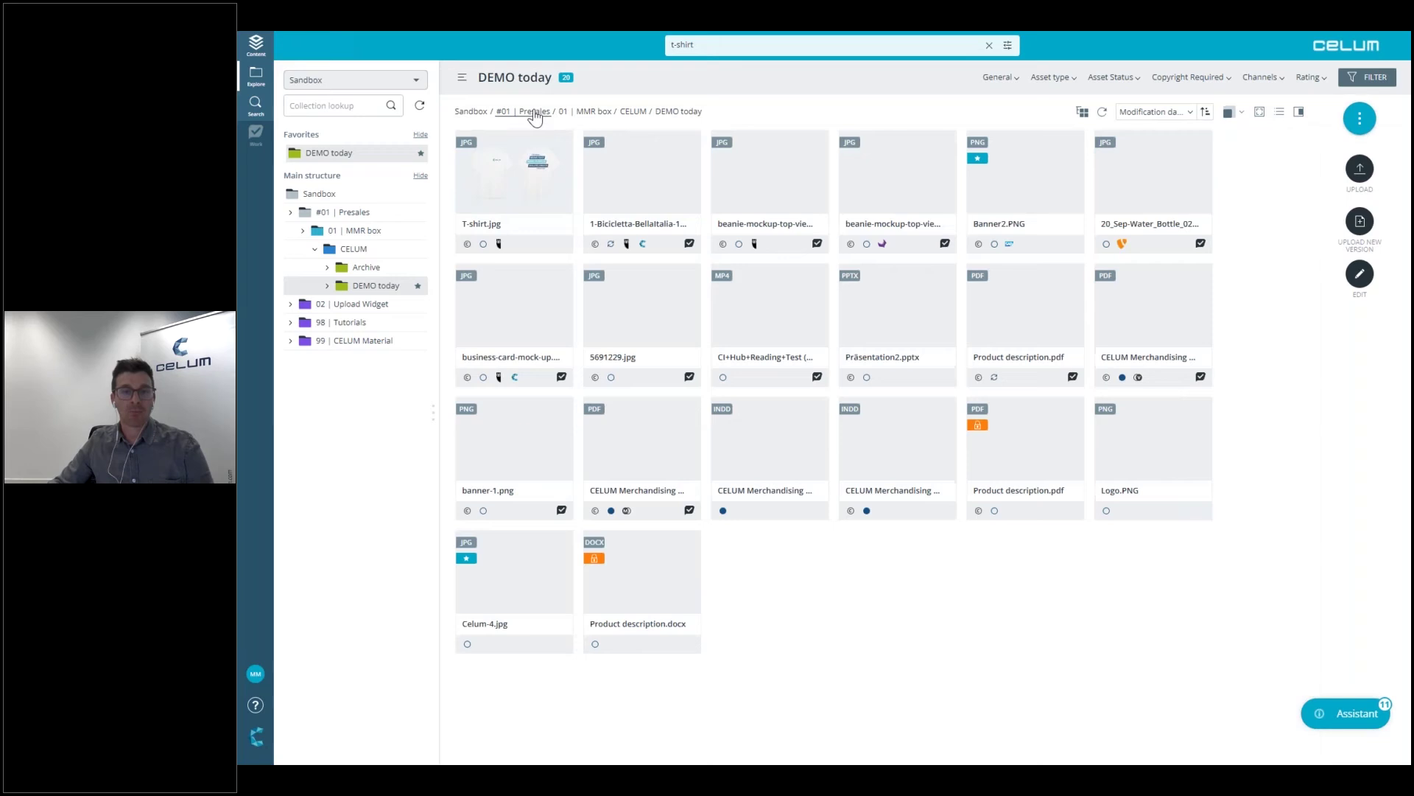
{"action": "triple_click", "coordinate": [670, 46]}
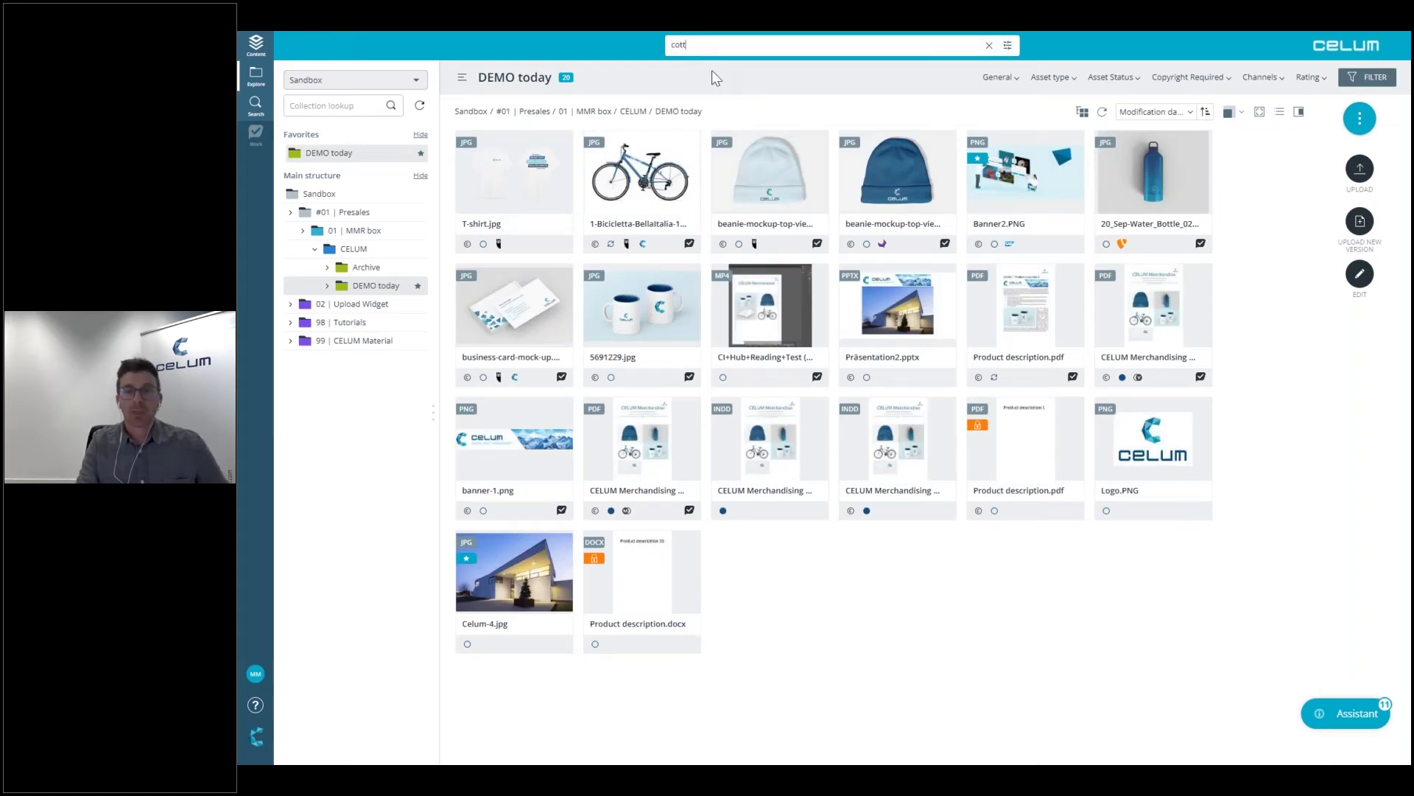
{"action": "key", "text": "Return"}
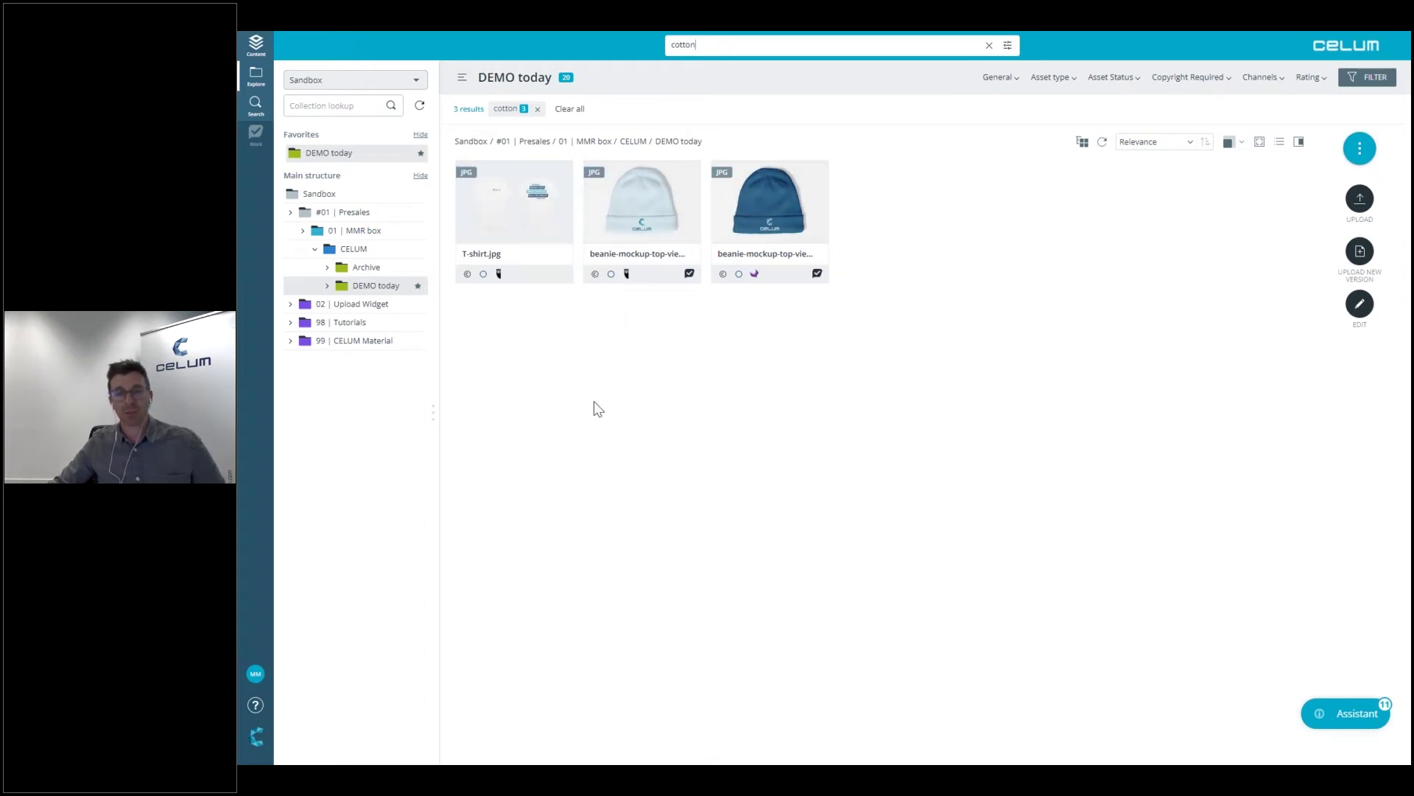
{"action": "left_click", "coordinate": [538, 109]}
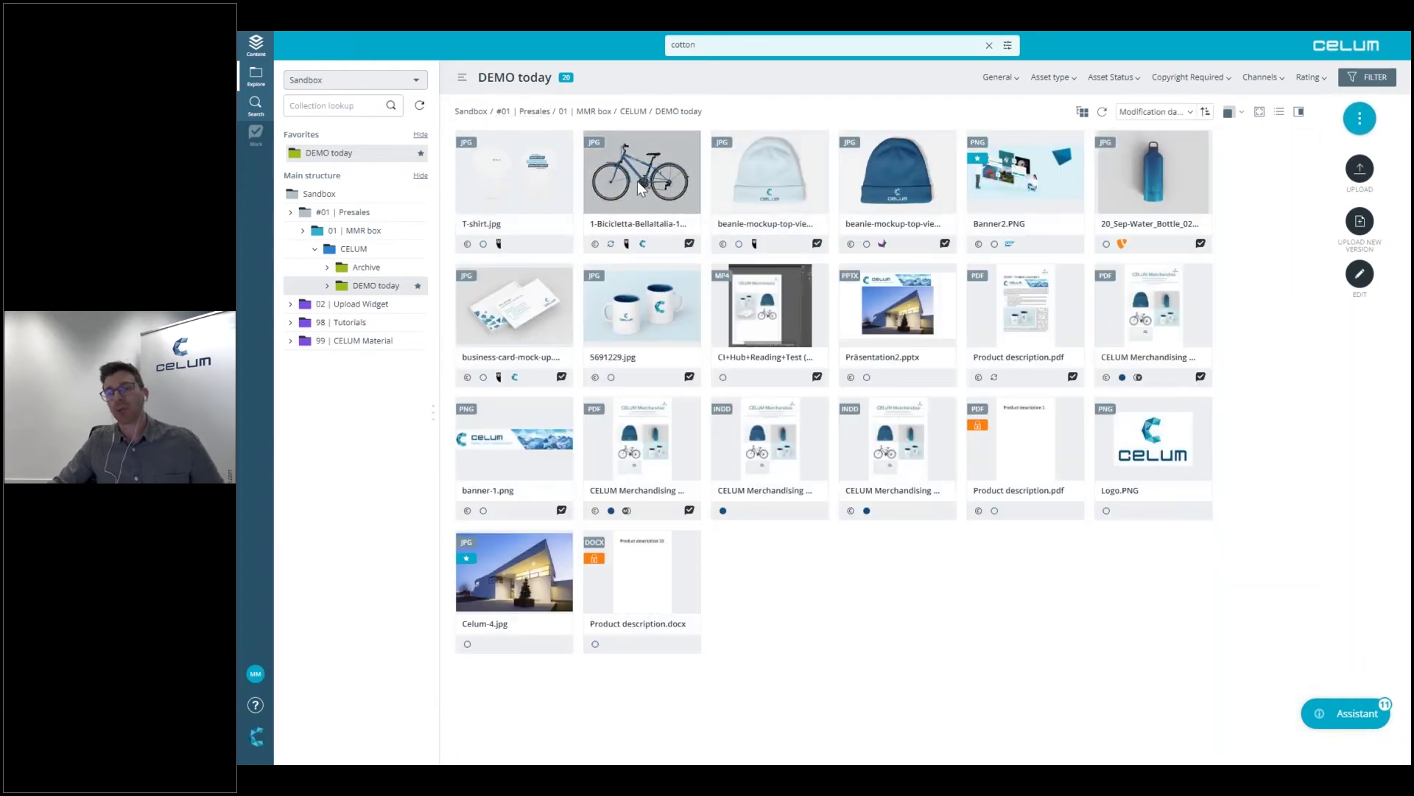
Step: Check the metadata description of 1-Bicicletta-BellaItalia-1024x1024.jpg, search DEMO today for "shimano", and clear the search filter
{"action": "double_click", "coordinate": [639, 189]}
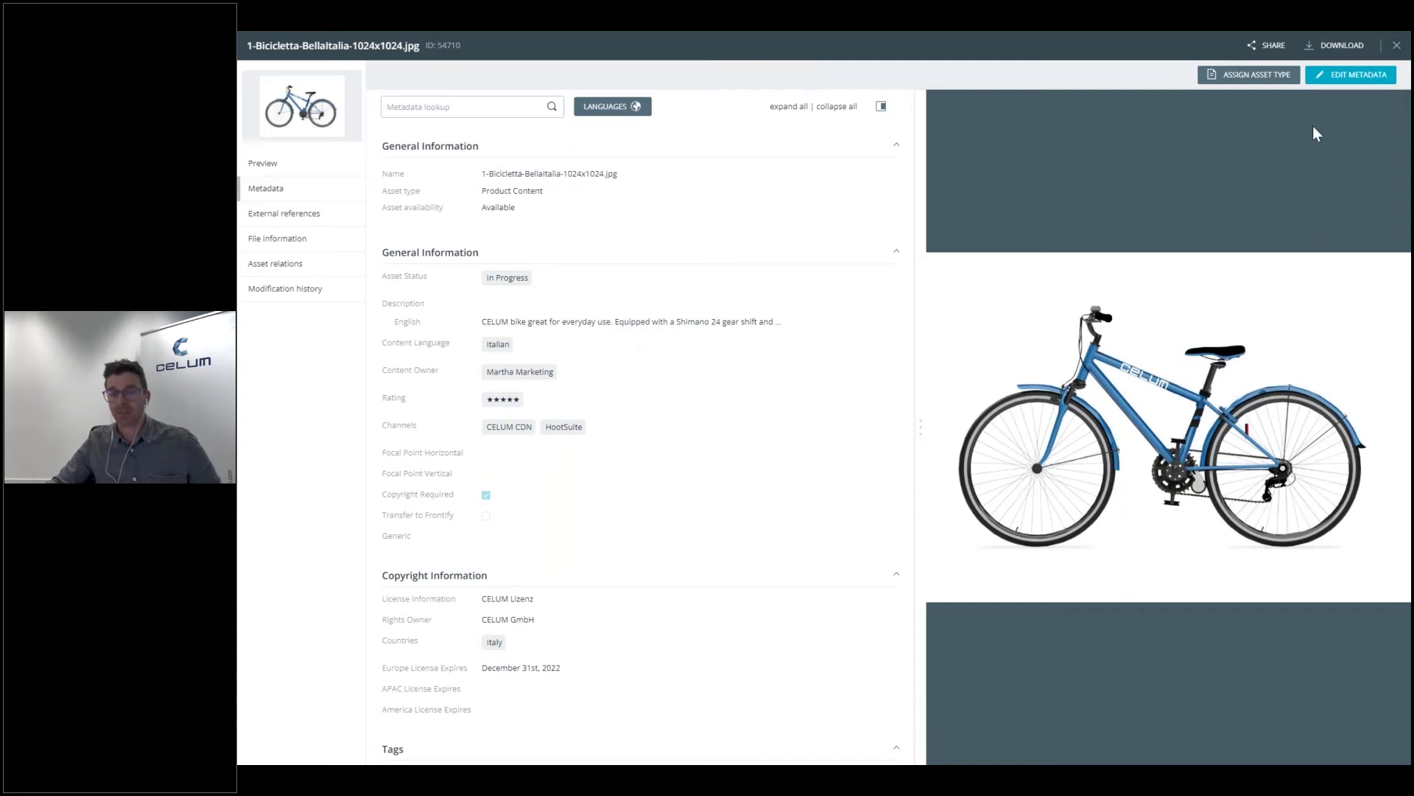
{"action": "left_click", "coordinate": [1397, 45]}
{"action": "left_click", "coordinate": [721, 46]}
{"action": "type", "text": "s"}
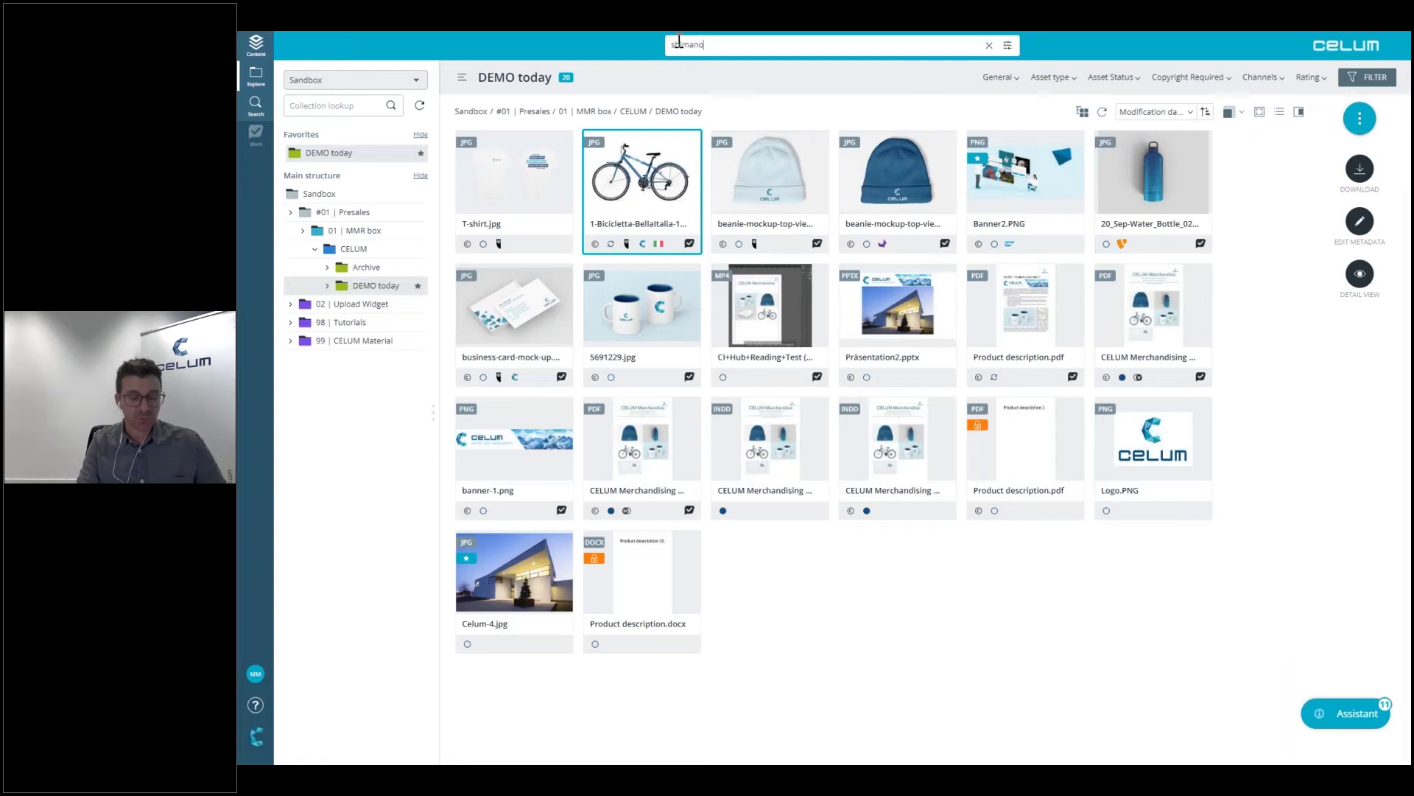
{"action": "type", "text": "himano"}
{"action": "key", "text": "Return"}
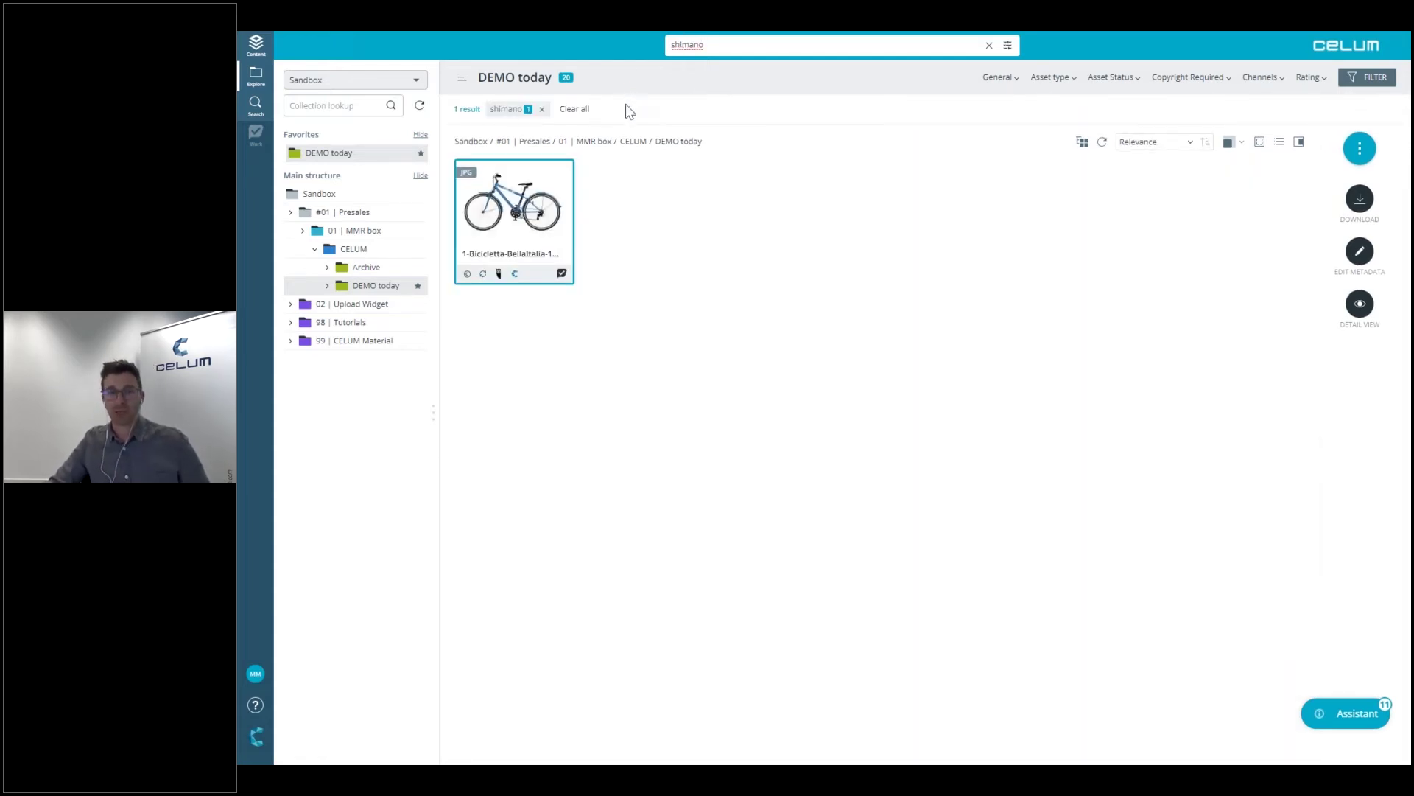
{"action": "left_click", "coordinate": [542, 110]}
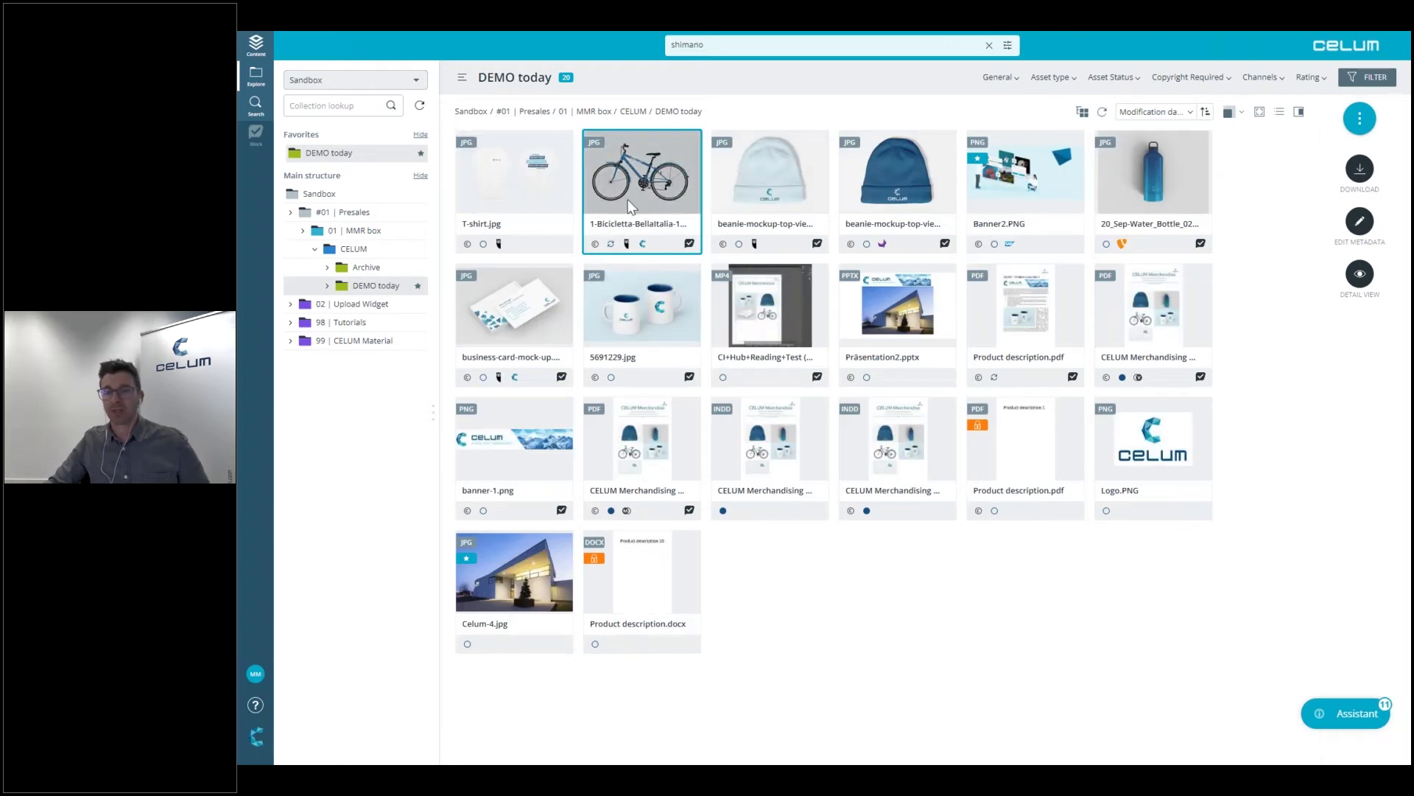
Step: Examine the metadata and preview text of CELUM Merchandising EN.pdf and search DEMO today for "global"
{"action": "double_click", "coordinate": [1129, 306]}
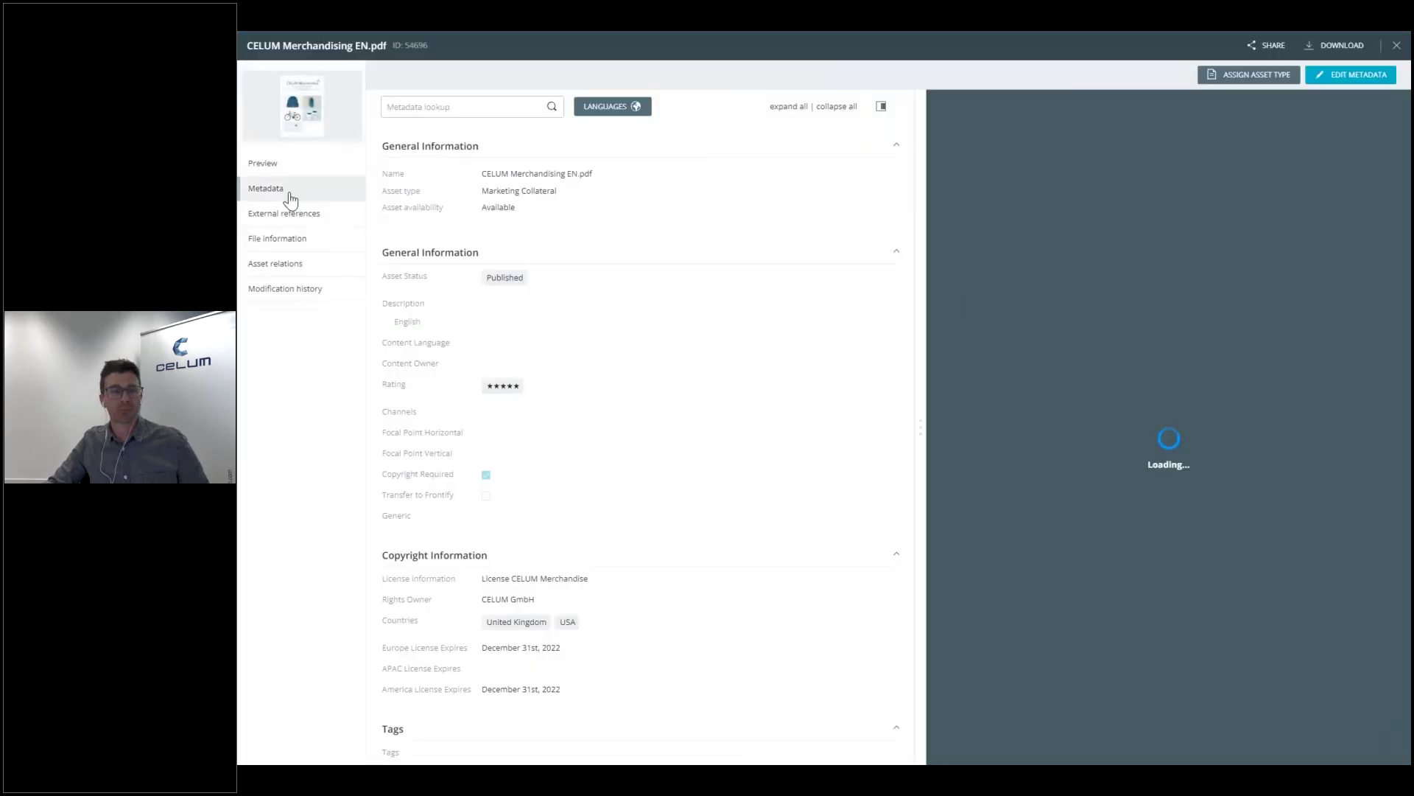
{"action": "left_click", "coordinate": [286, 190]}
{"action": "left_click", "coordinate": [276, 163]}
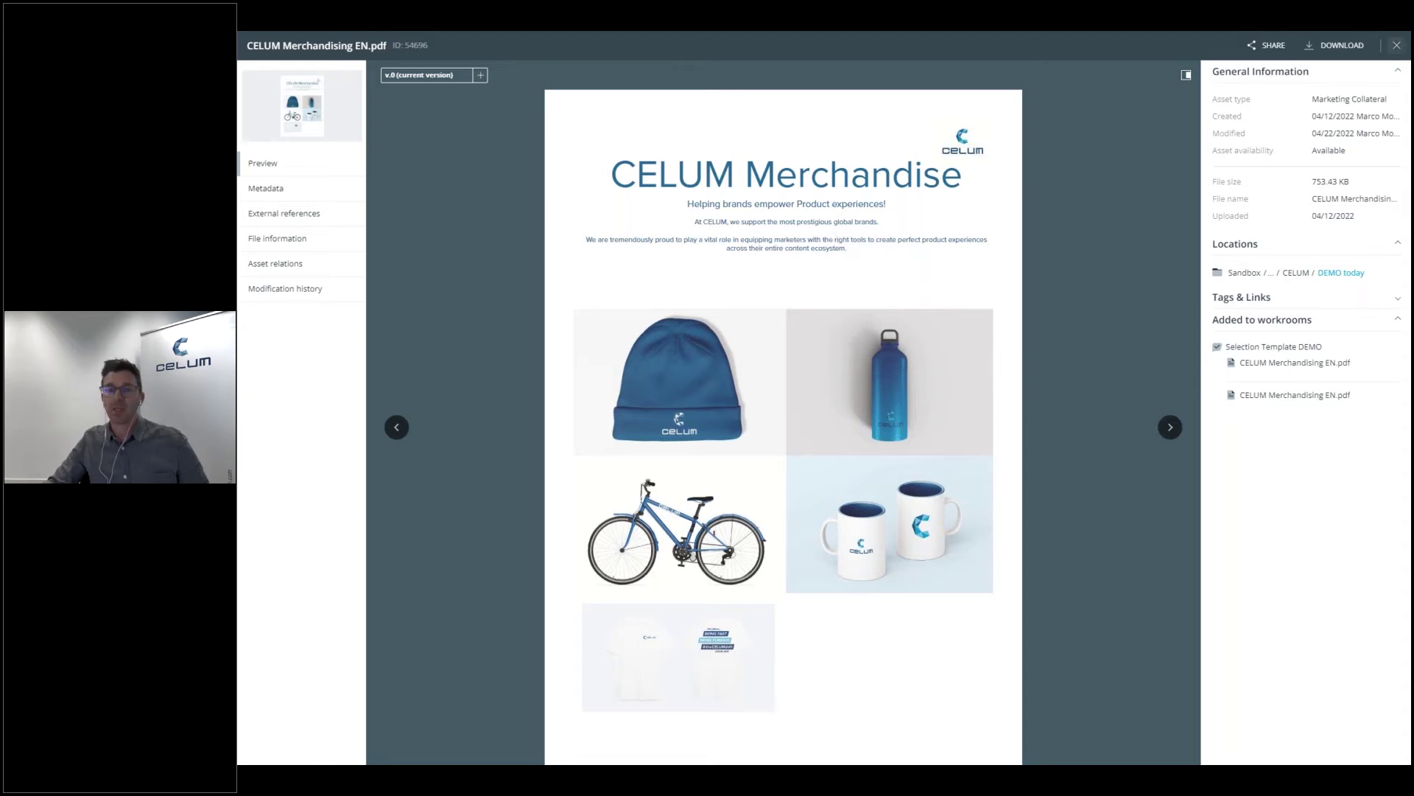
{"action": "left_click", "coordinate": [1396, 45]}
{"action": "left_click", "coordinate": [700, 43]}
{"action": "type", "text": "global"}
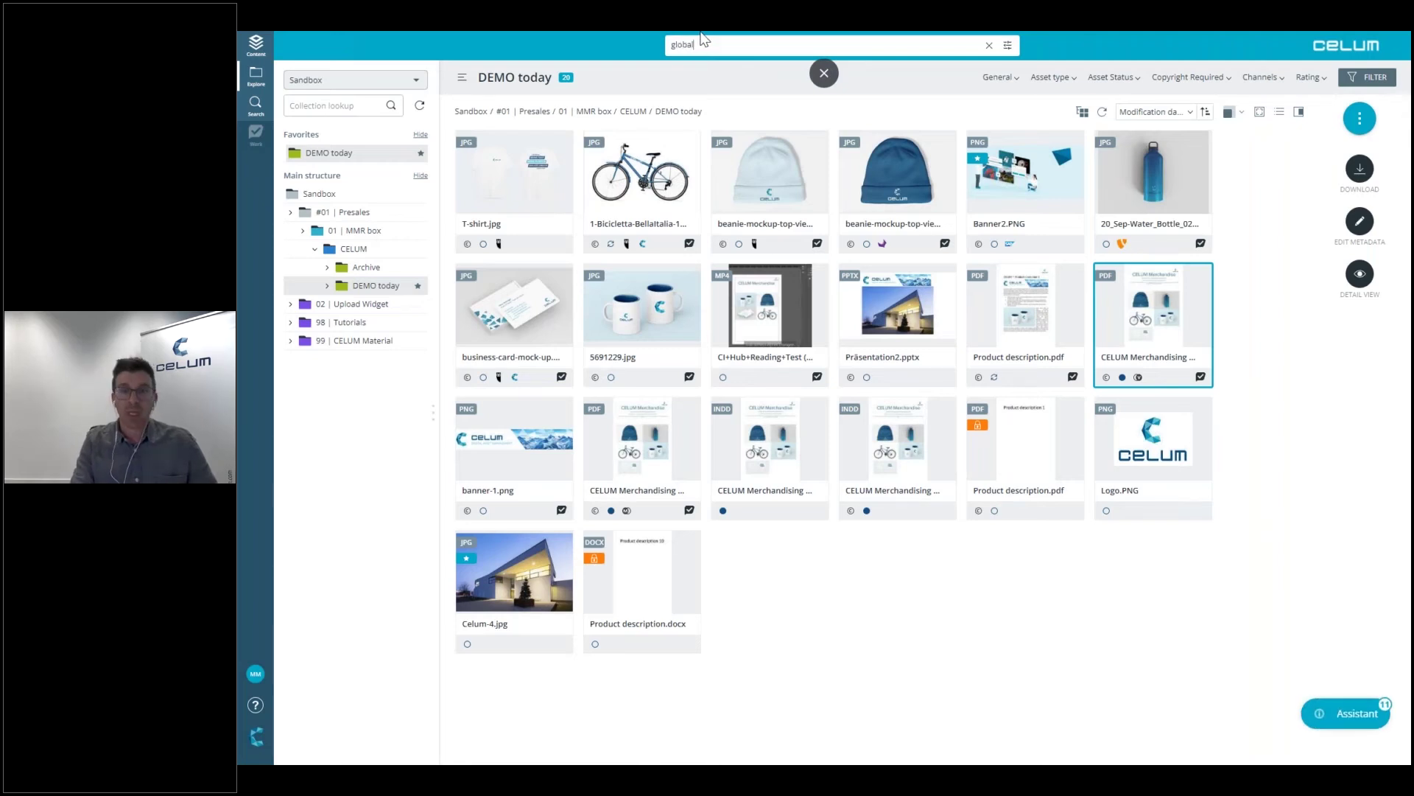
{"action": "key", "text": "Return"}
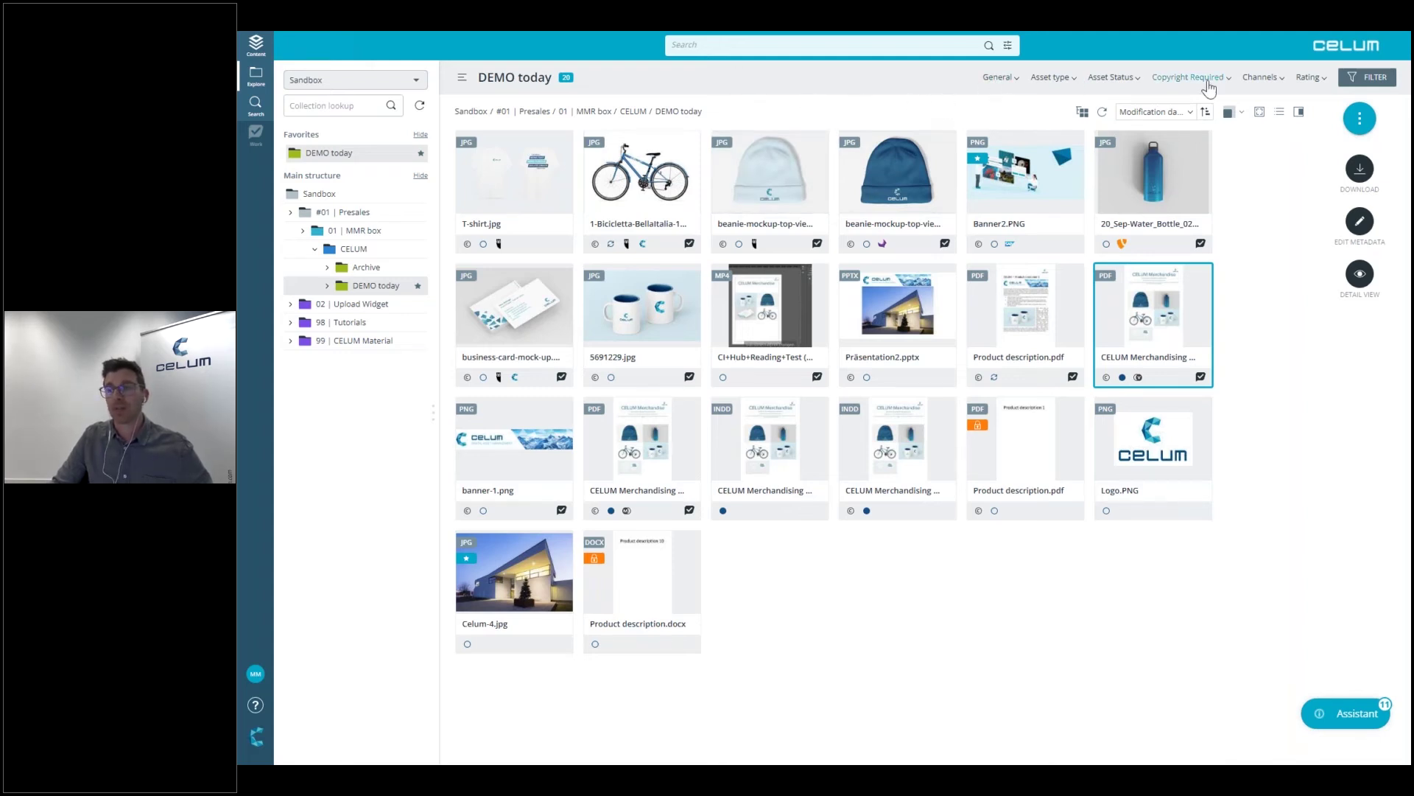
Step: Filter DEMO today by Document media, narrow it to locked assets, and remove both general filters
{"action": "left_click", "coordinate": [1015, 85]}
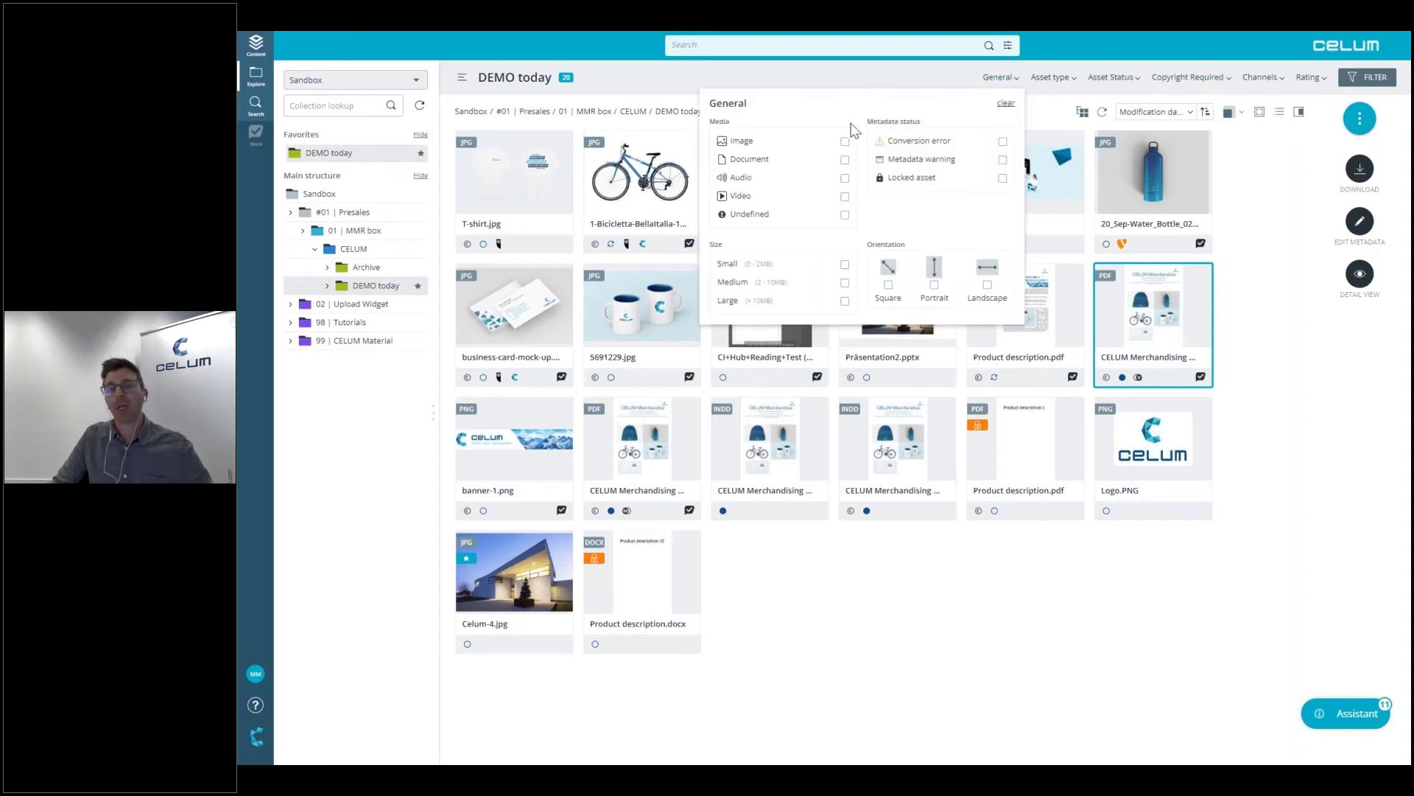
{"action": "left_click", "coordinate": [845, 159]}
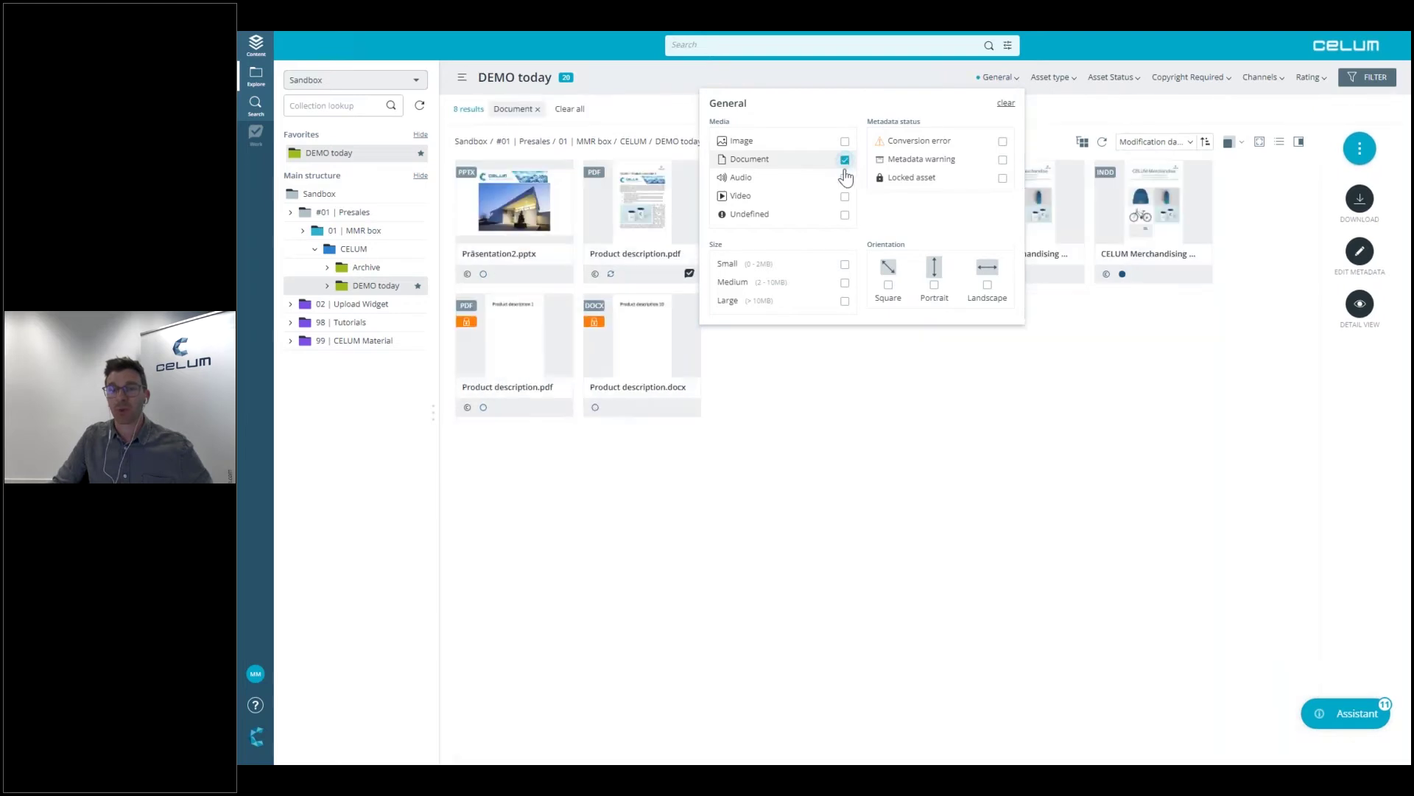
{"action": "left_click", "coordinate": [838, 483]}
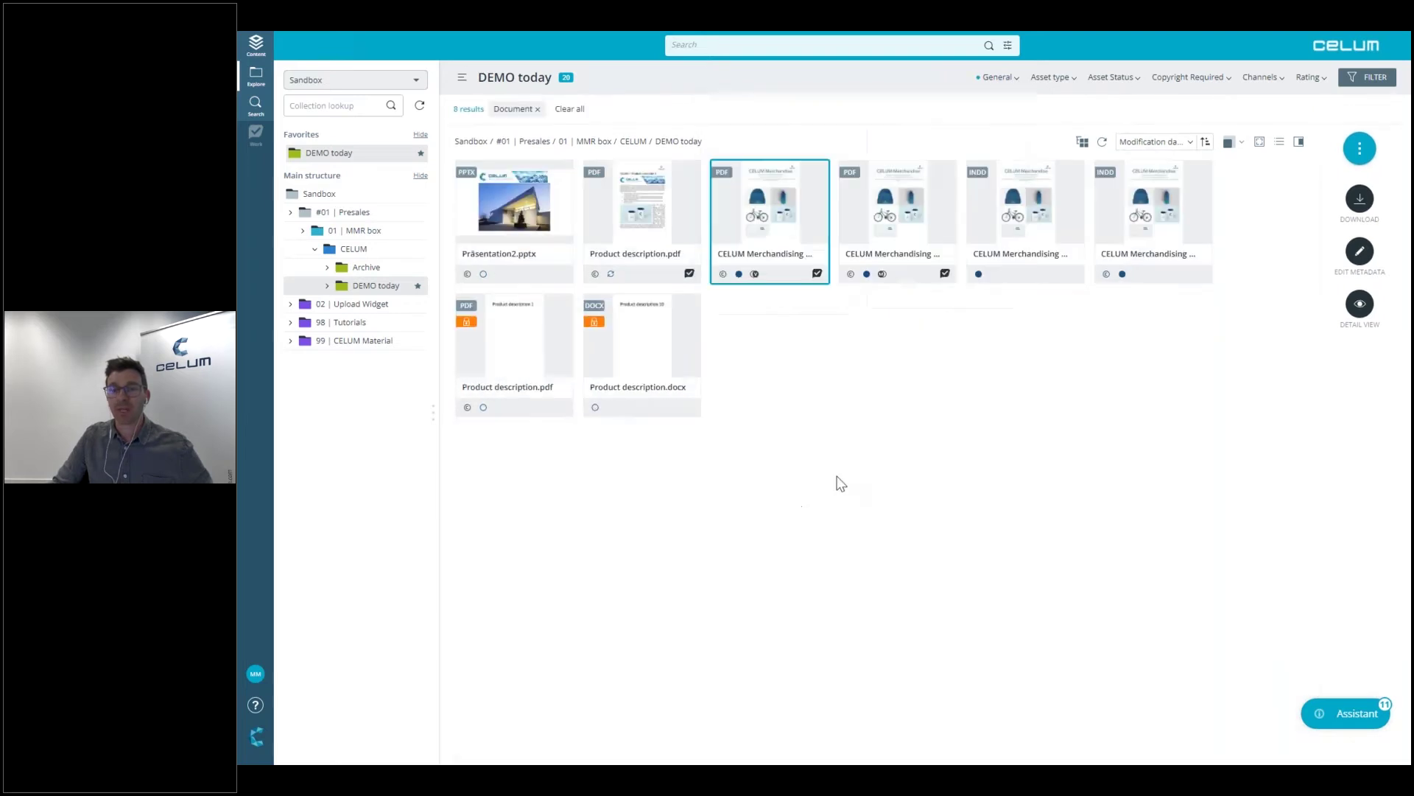
{"action": "left_click", "coordinate": [1011, 86]}
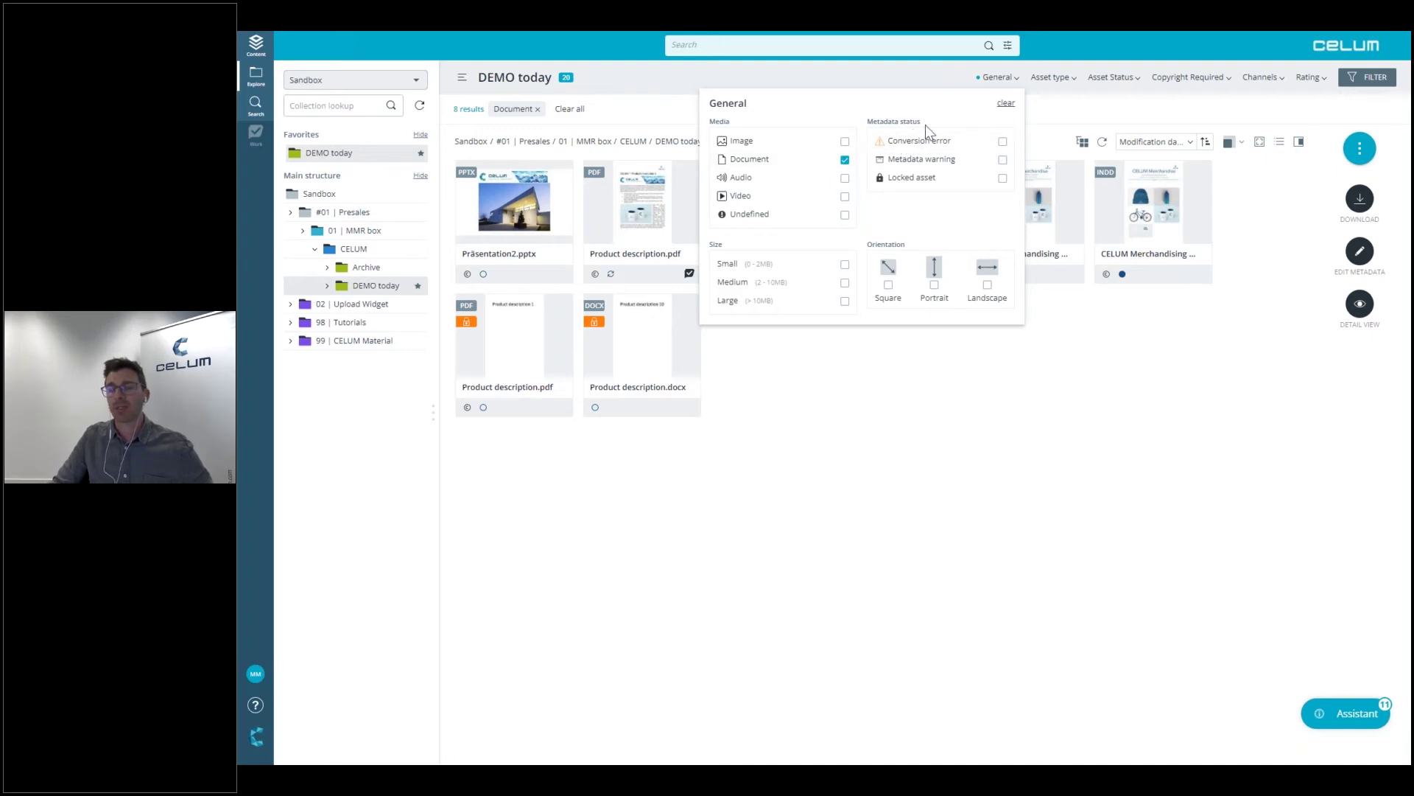
{"action": "left_click", "coordinate": [1003, 179]}
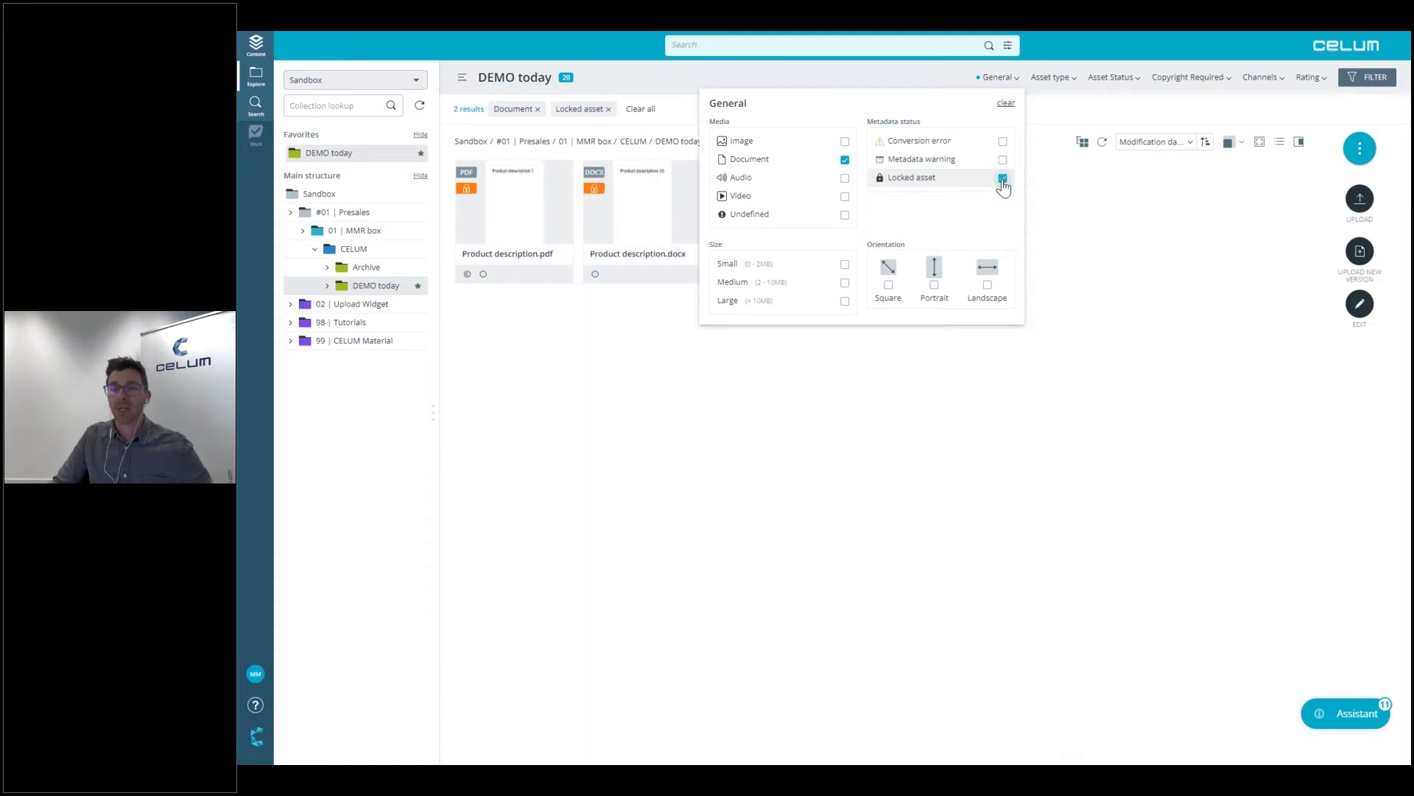
{"action": "left_click", "coordinate": [1002, 180]}
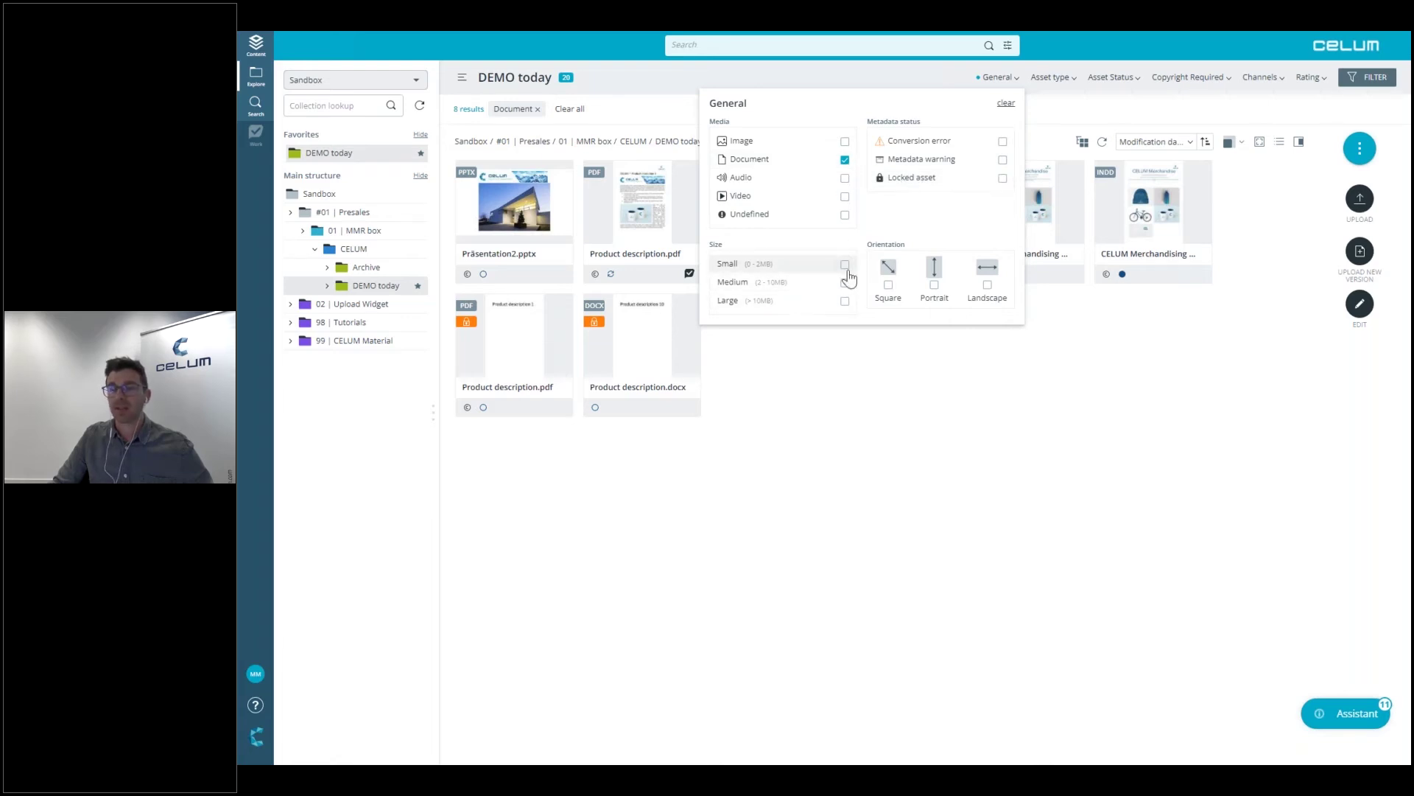
{"action": "left_click", "coordinate": [845, 160]}
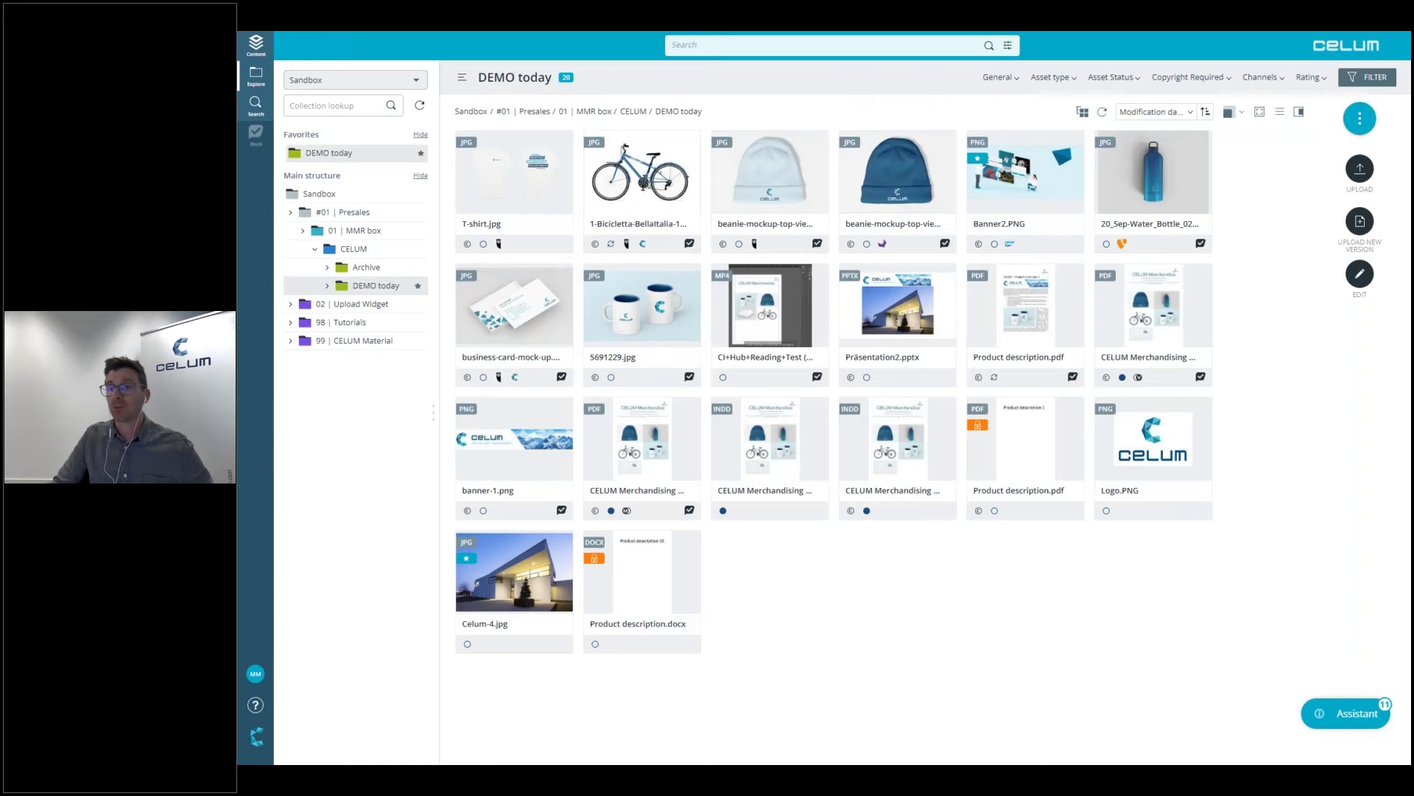
Step: Filter DEMO today by the Marketing Collateral asset type and switch the filter to Product Content
{"action": "left_click", "coordinate": [1063, 78]}
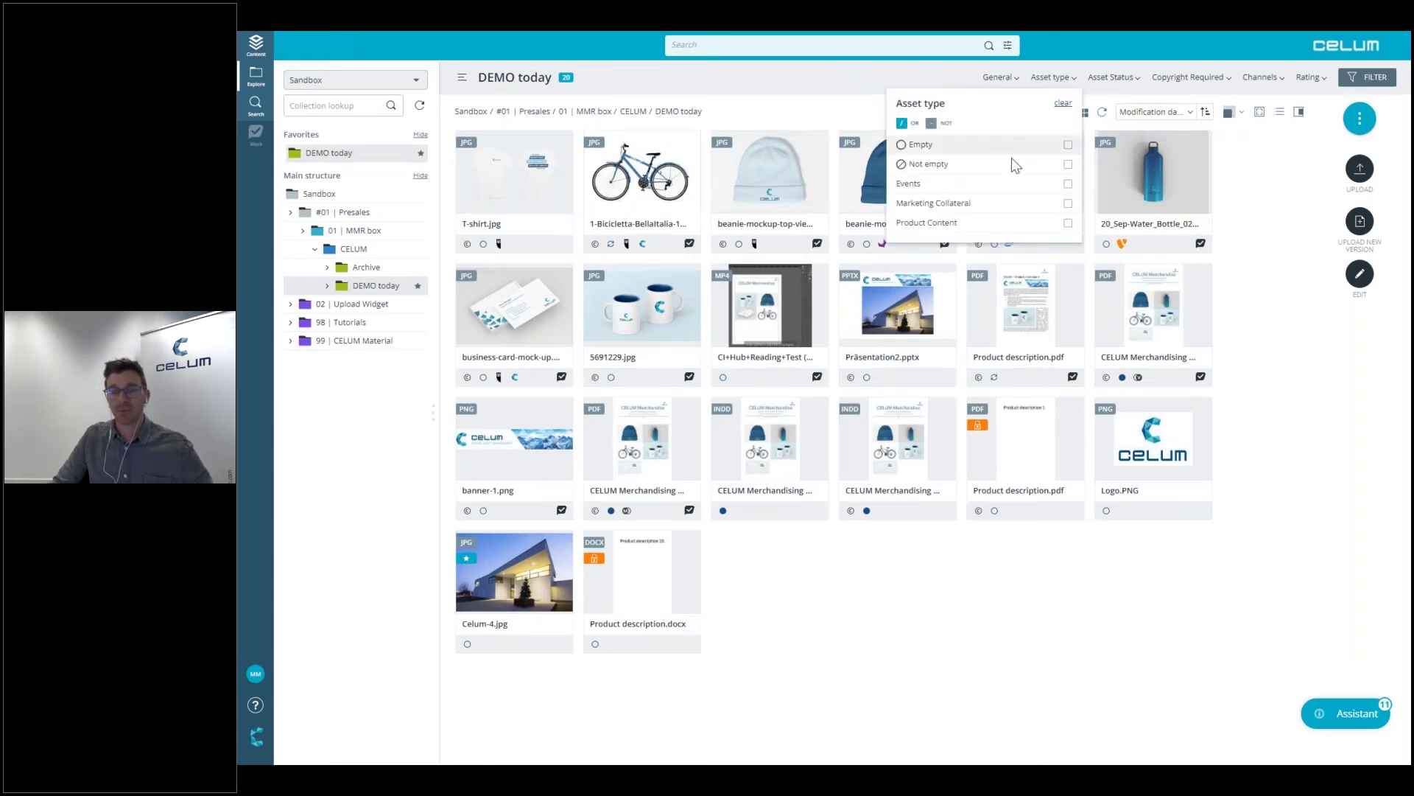
{"action": "left_click", "coordinate": [1068, 204]}
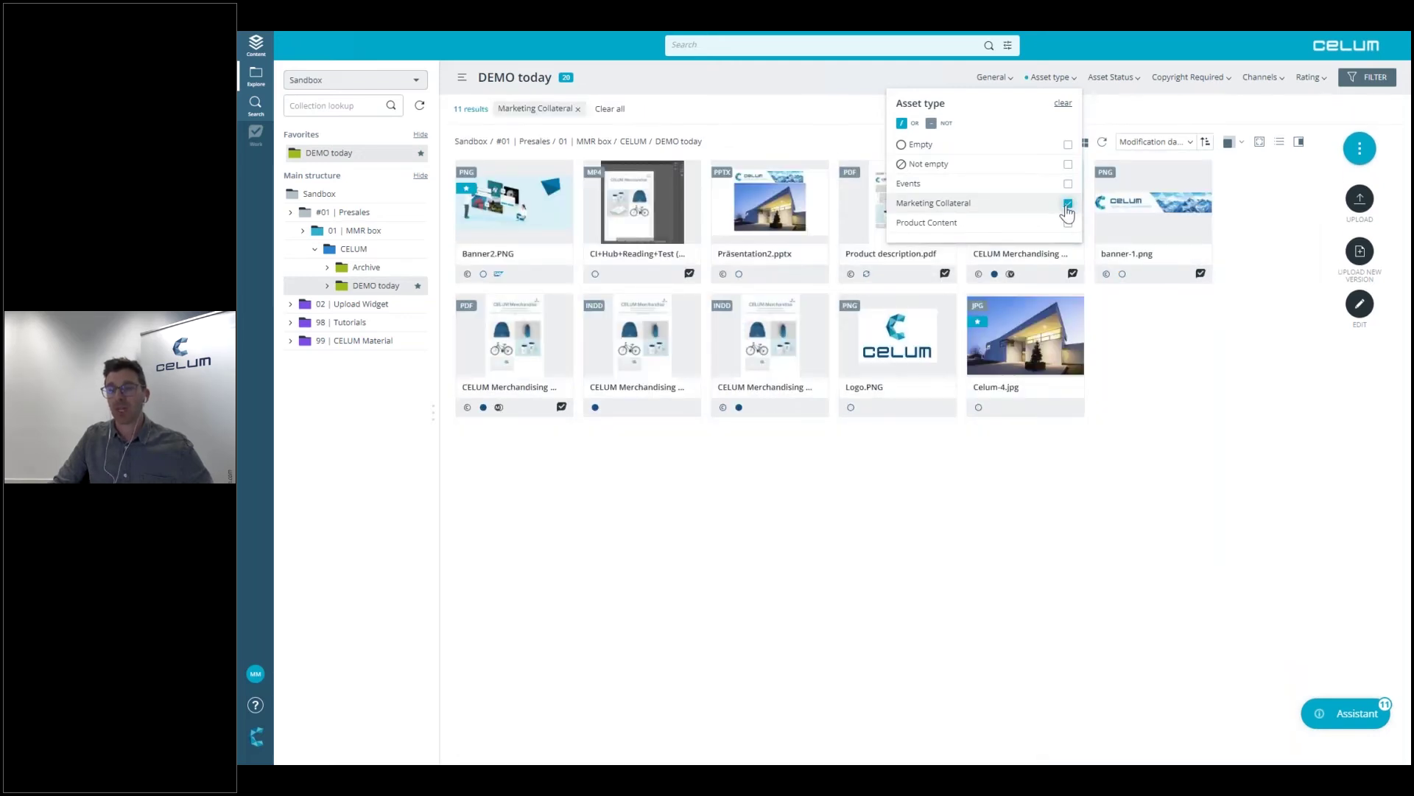
{"action": "left_click", "coordinate": [1068, 204]}
{"action": "left_click", "coordinate": [1068, 223]}
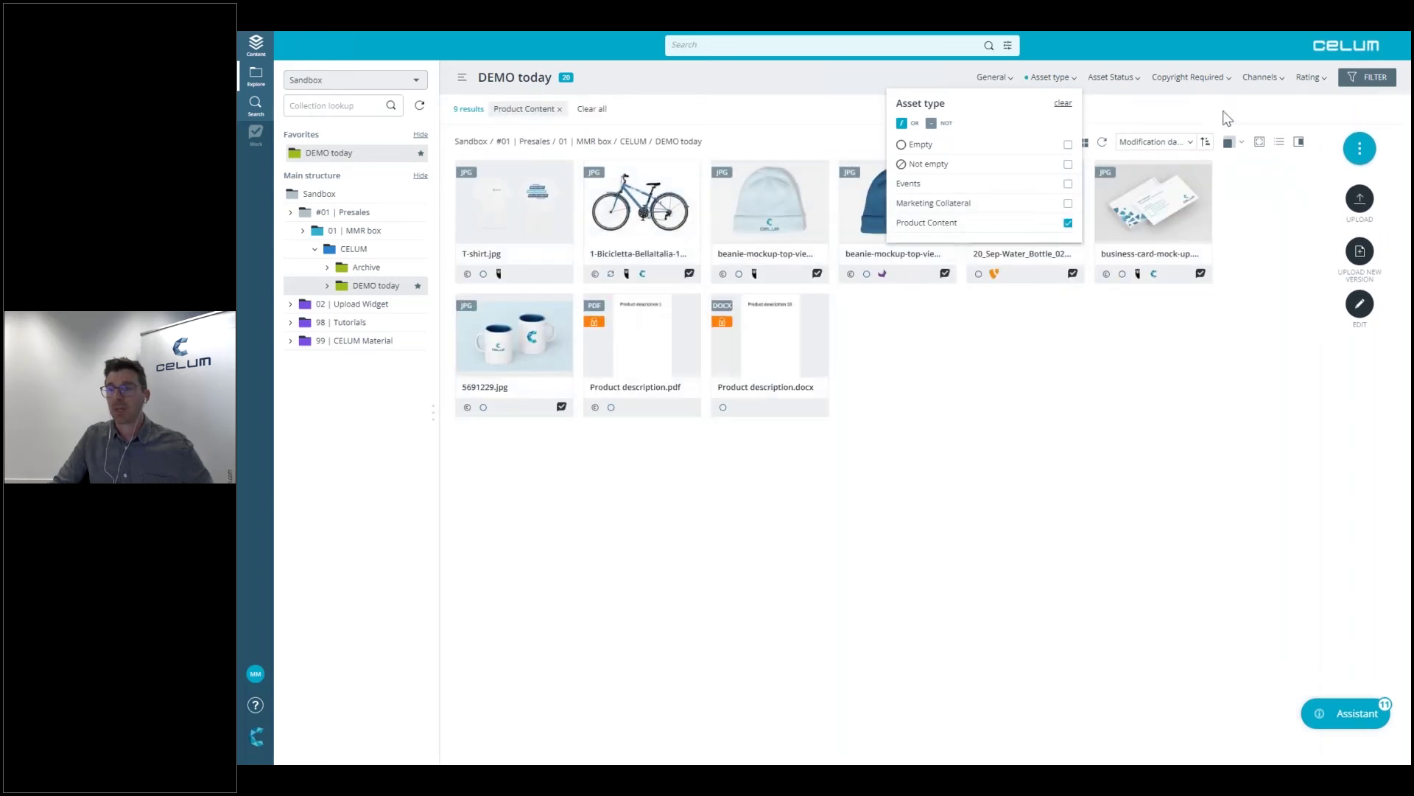
Step: Narrow the Product Content assets to those that require copyright
{"action": "left_click", "coordinate": [1226, 78]}
{"action": "left_click", "coordinate": [1219, 81]}
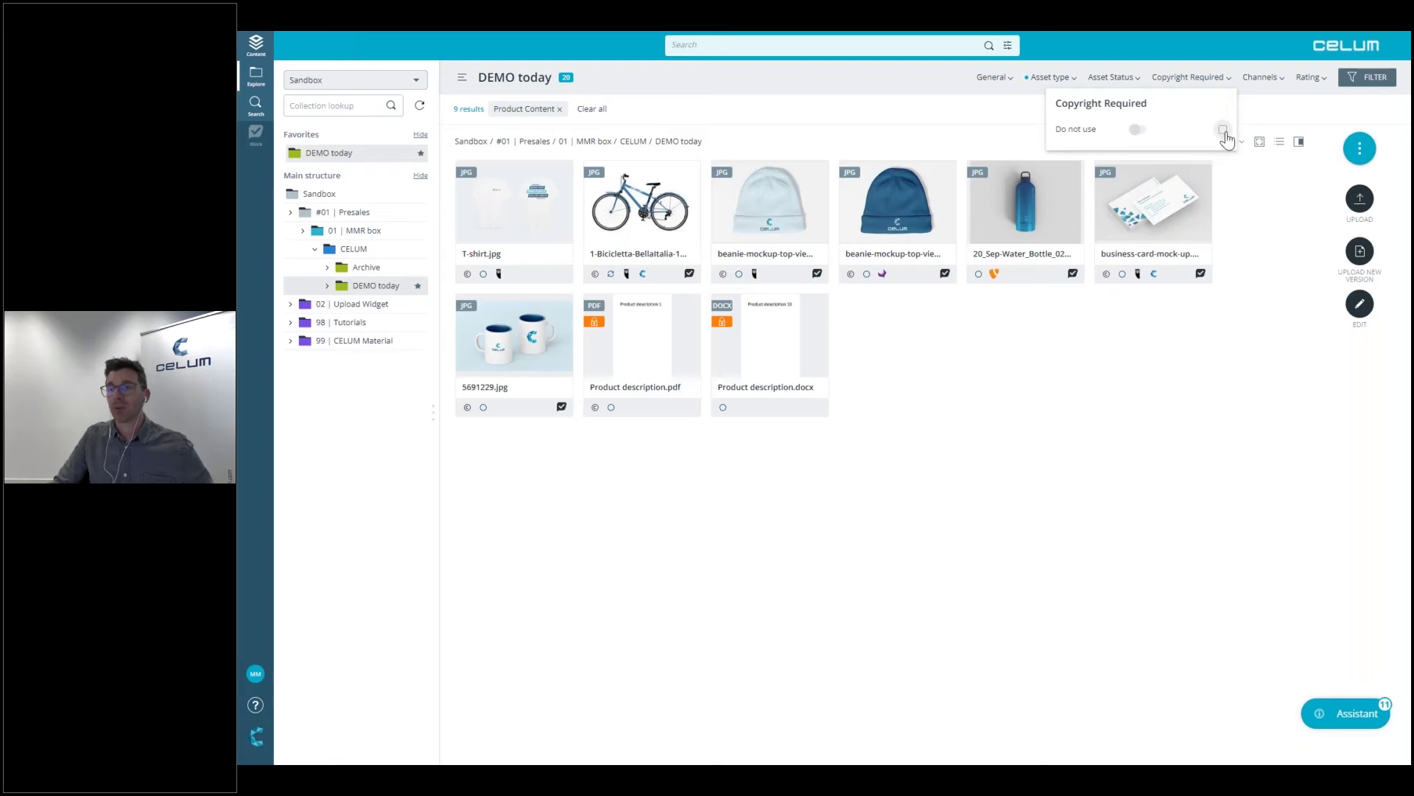
{"action": "left_click", "coordinate": [1223, 130]}
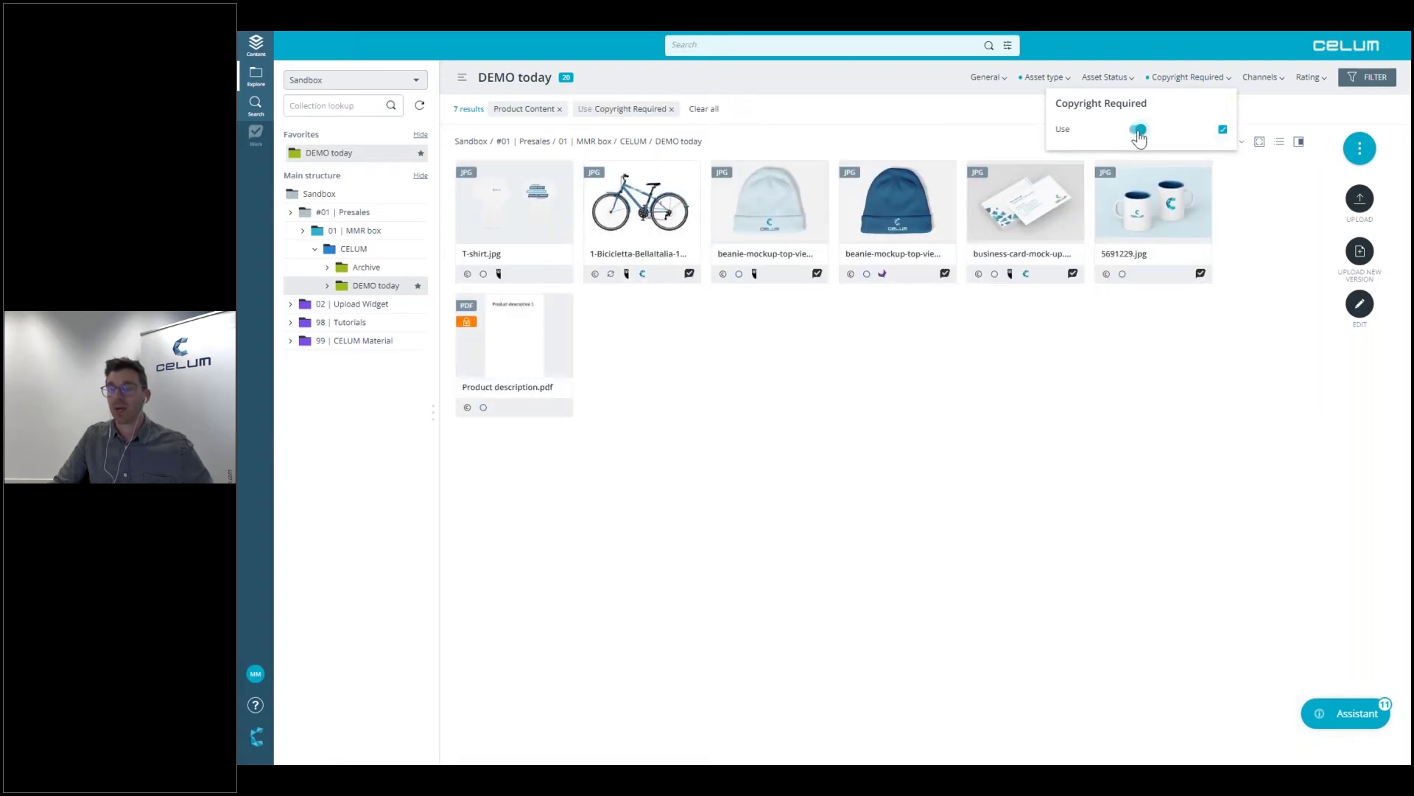
{"action": "left_click", "coordinate": [836, 324]}
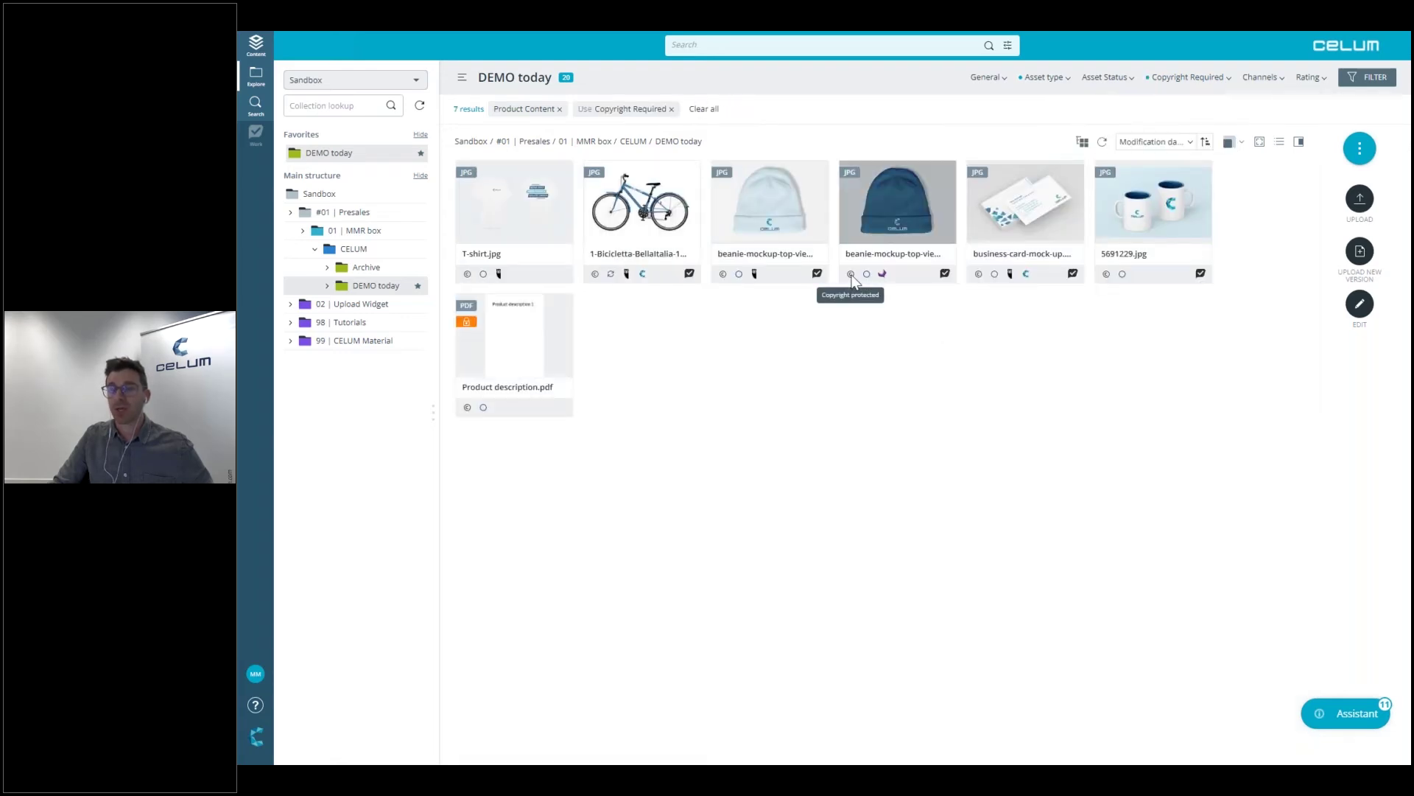
Step: Narrow the filtered assets to the HootSuite channel and remove that channel filter again
{"action": "left_click", "coordinate": [1261, 76]}
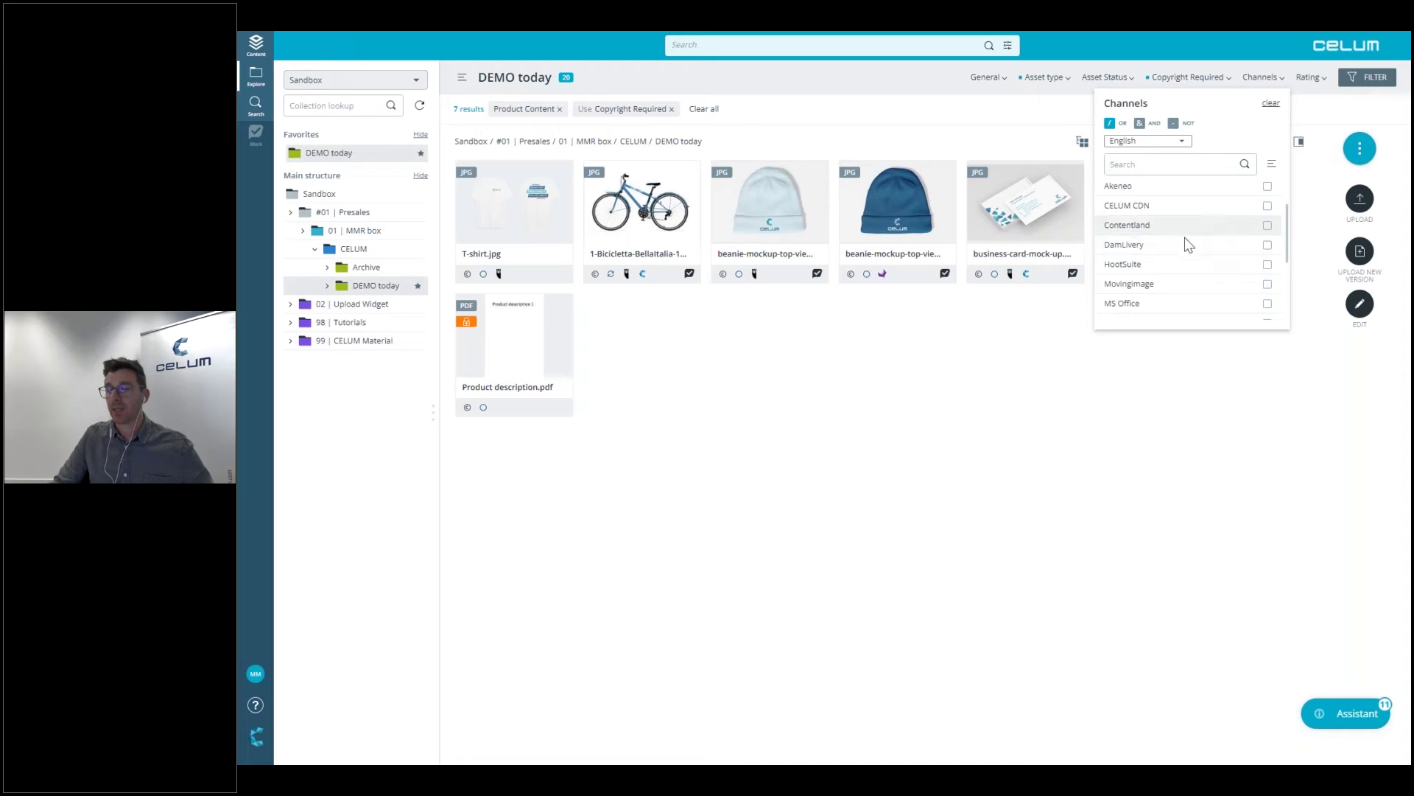
{"action": "scroll", "coordinate": [1252, 265], "scroll_direction": "down", "scroll_amount": 1}
{"action": "left_click", "coordinate": [1266, 266]}
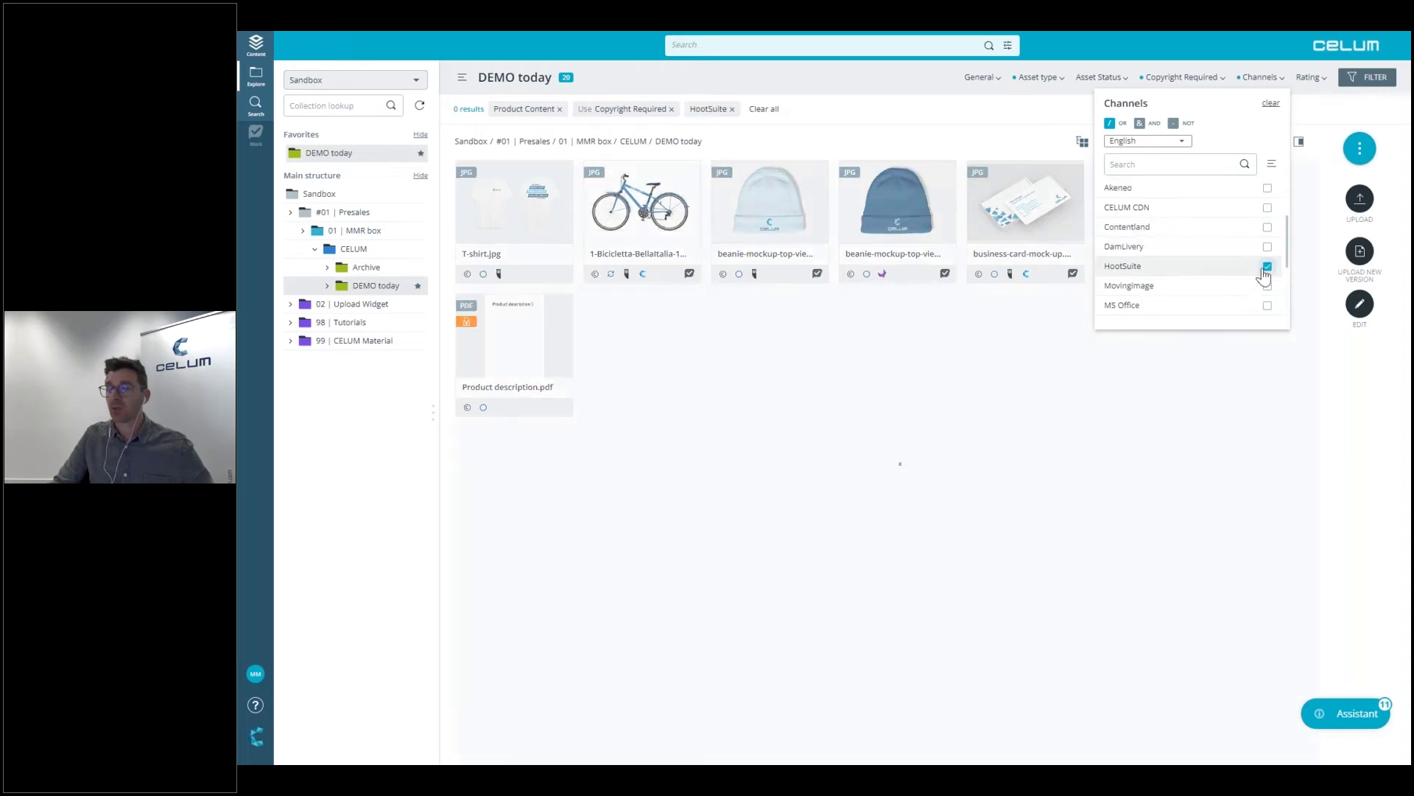
{"action": "left_click", "coordinate": [941, 450]}
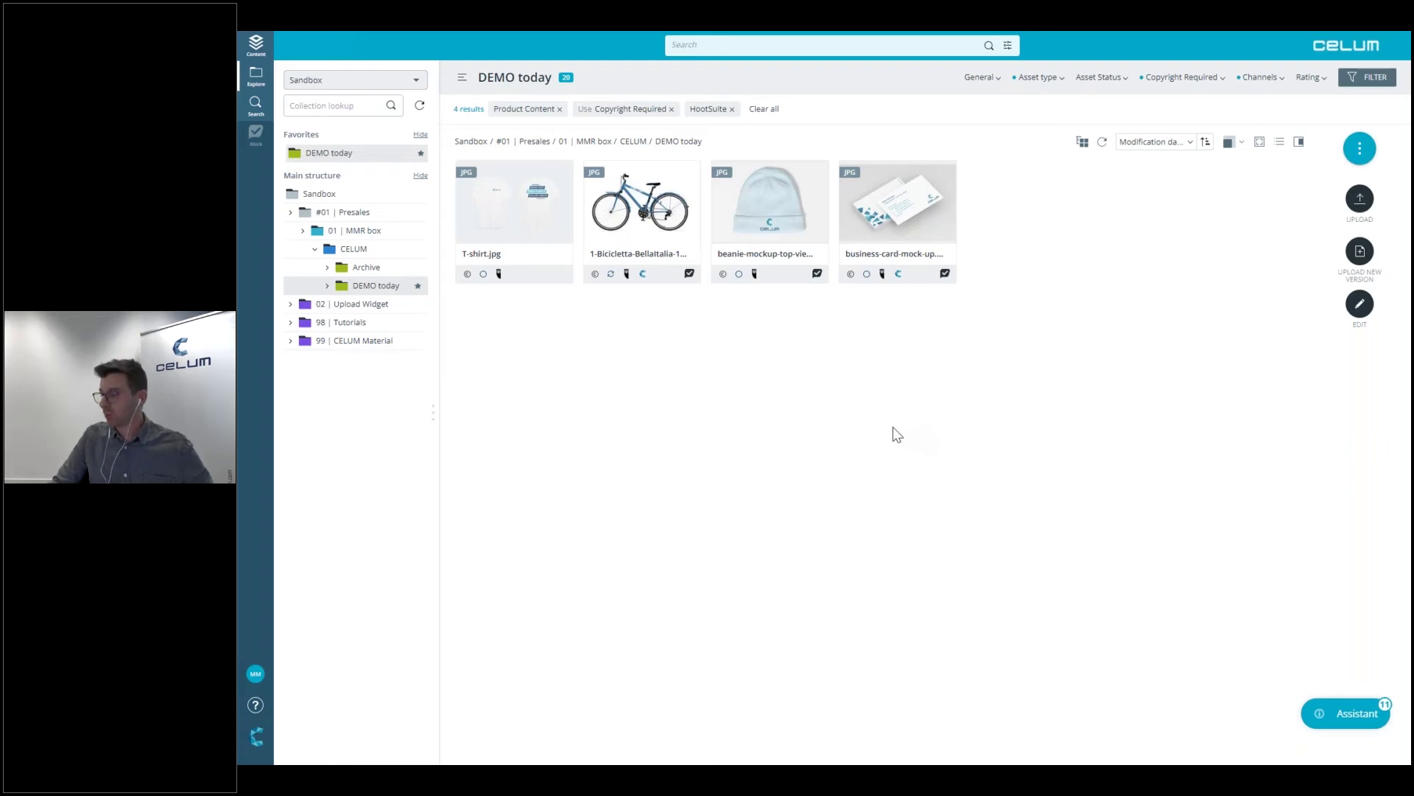
{"action": "left_click", "coordinate": [732, 110]}
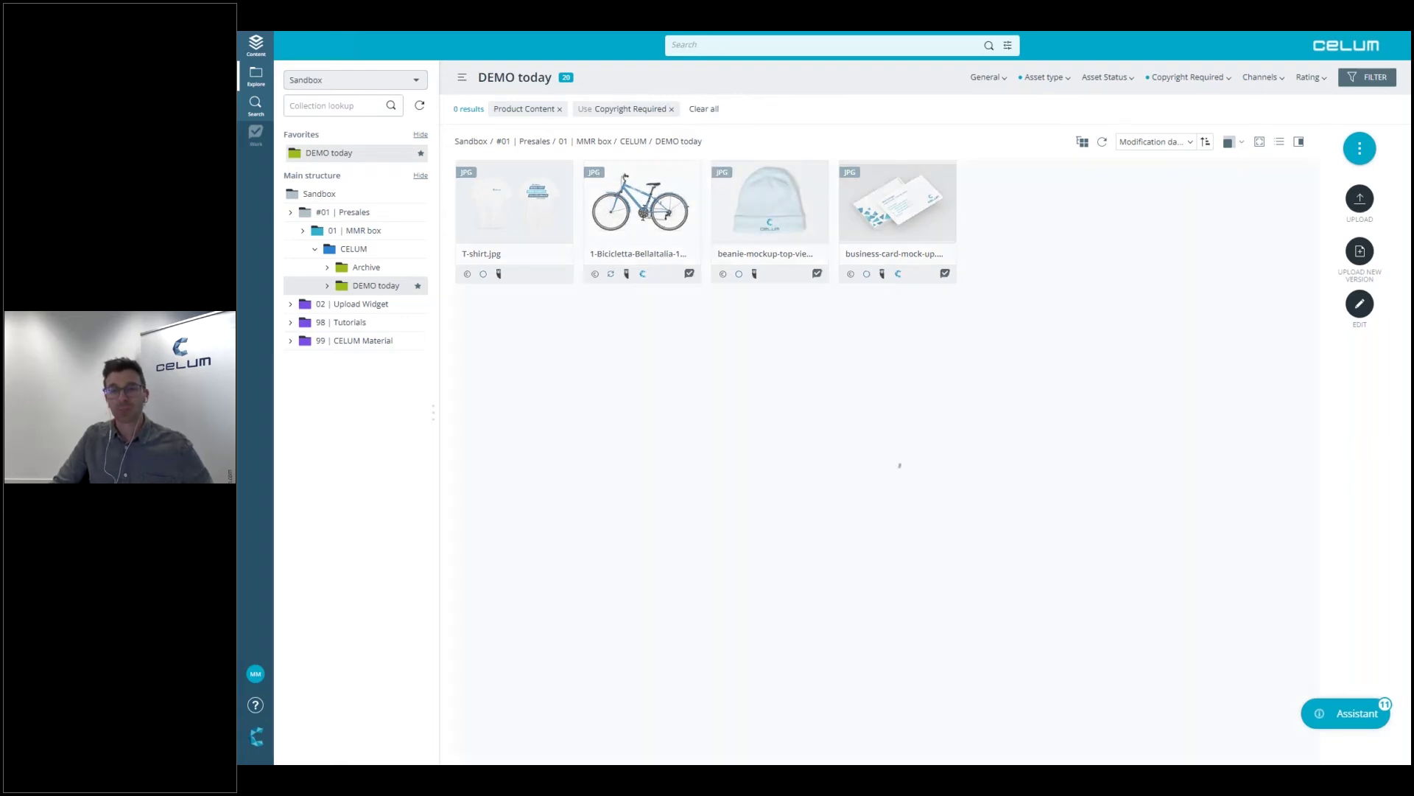
Step: Remove the Copyright Required and Product Content filters and look through the filter widgets available for DEMO today
{"action": "left_click", "coordinate": [671, 109]}
{"action": "left_click", "coordinate": [562, 110]}
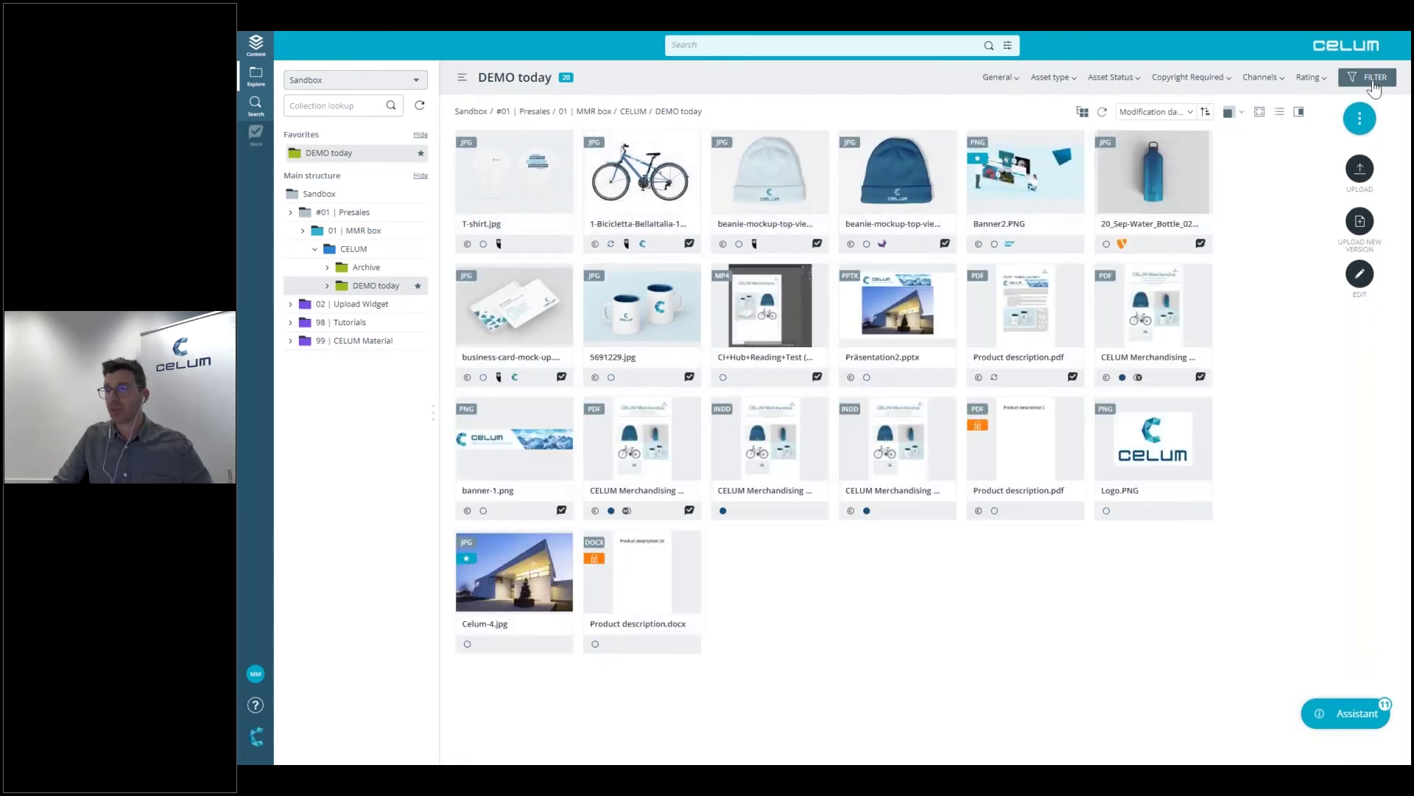
{"action": "left_click", "coordinate": [1368, 77]}
{"action": "scroll", "coordinate": [1287, 291], "scroll_direction": "down", "scroll_amount": 3}
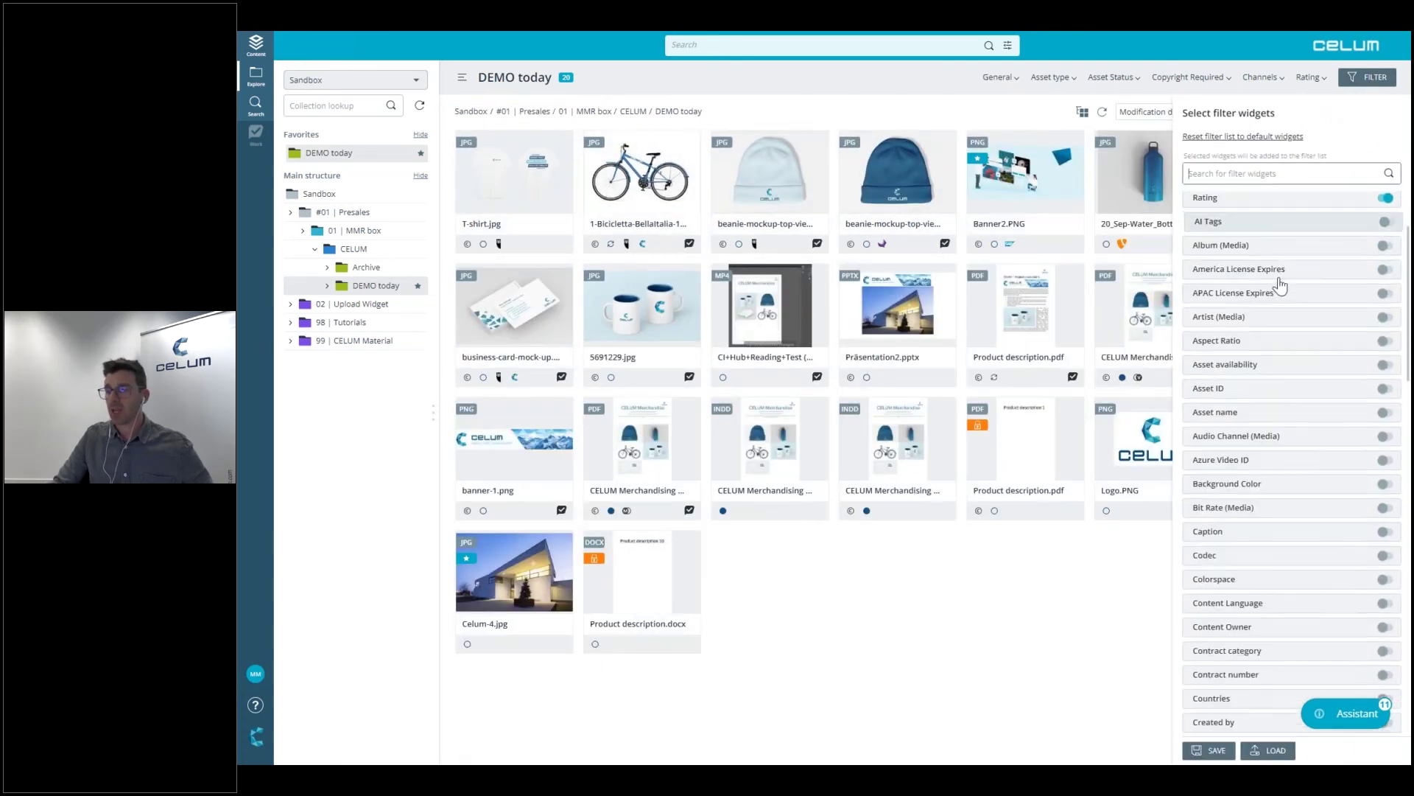
{"action": "scroll", "coordinate": [1273, 317], "scroll_direction": "up", "scroll_amount": 4}
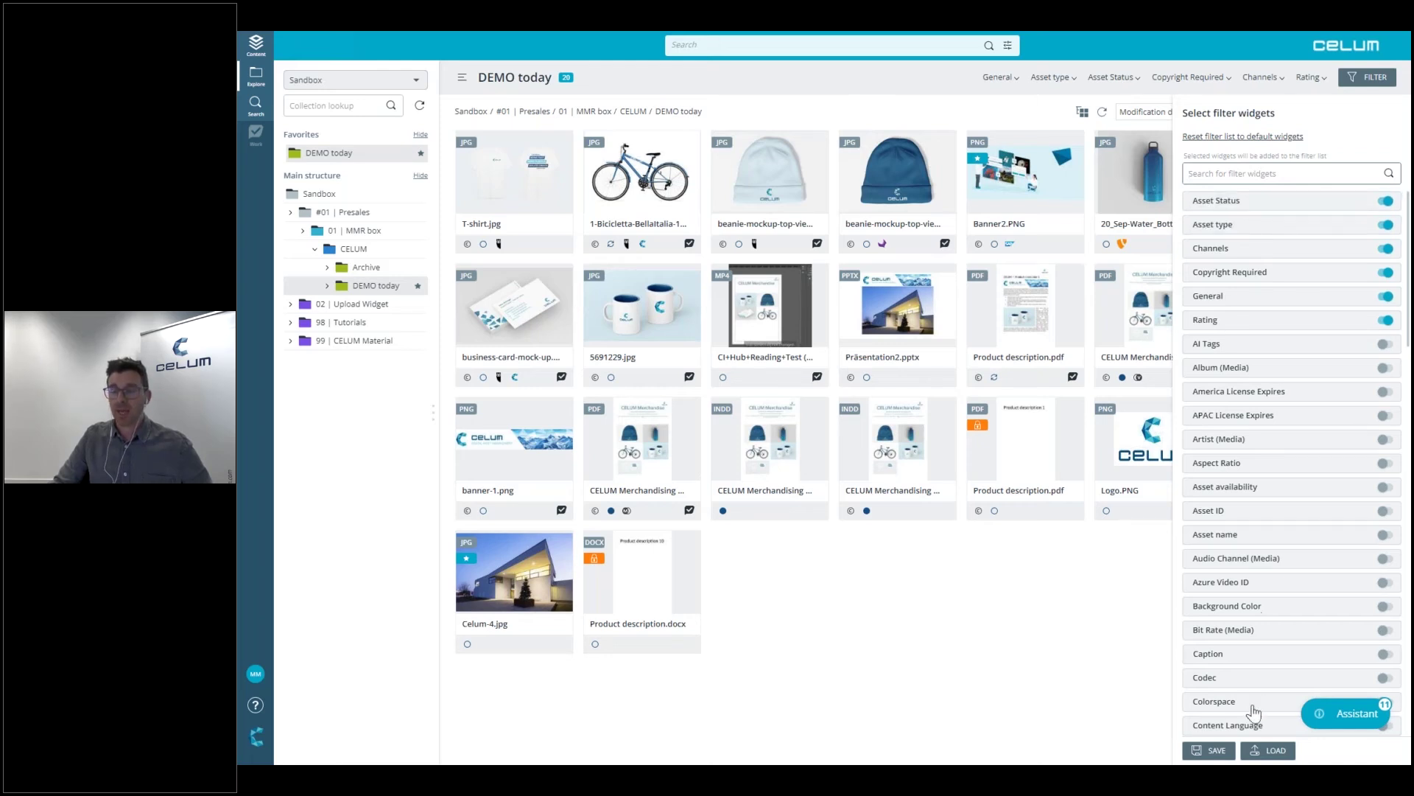
{"action": "left_click", "coordinate": [1282, 175]}
{"action": "left_click_drag", "start_coordinate": [1247, 284], "coordinate": [1252, 269]}
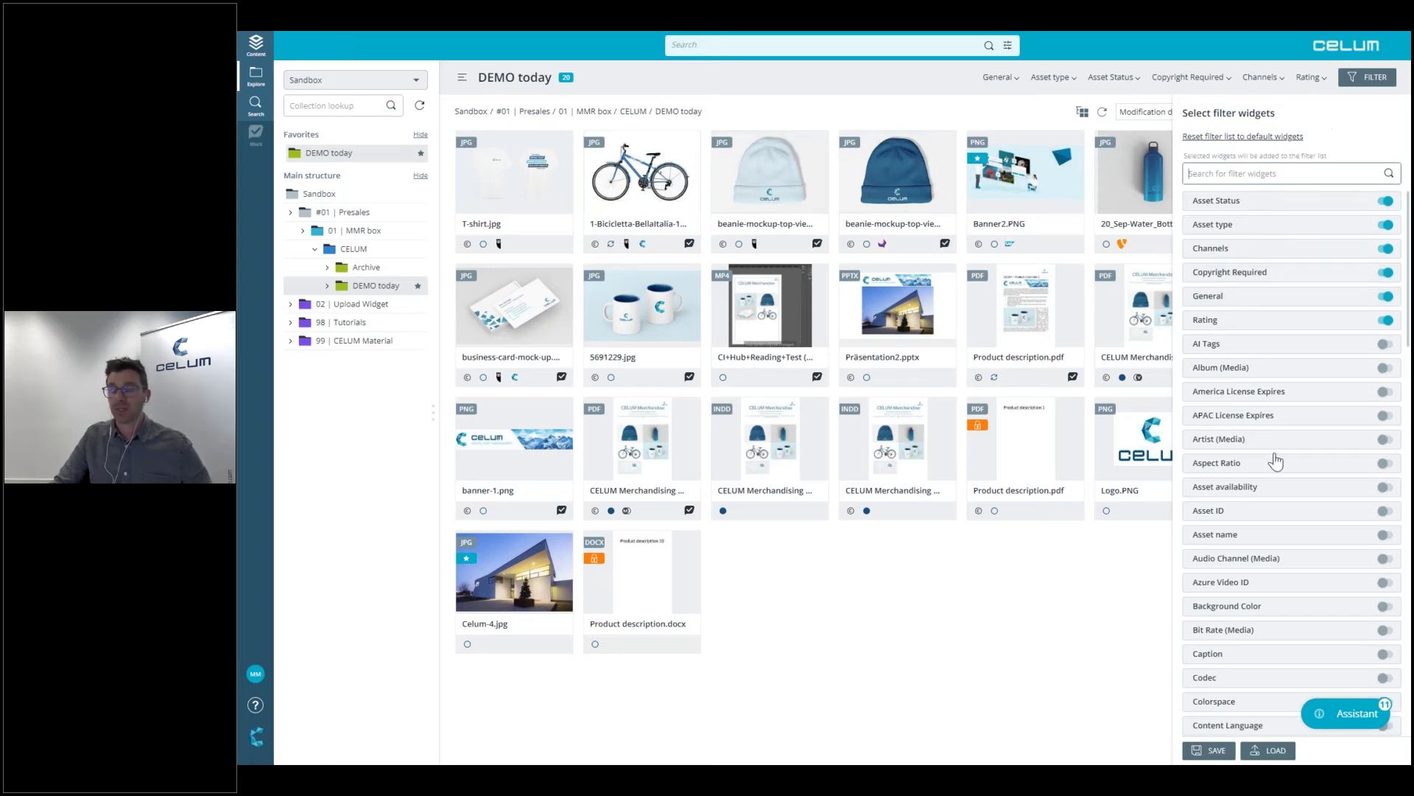
Step: Load the saved Marketing Copyright filter settings for DEMO today, and remove the loaded filters again
{"action": "left_click", "coordinate": [1266, 754]}
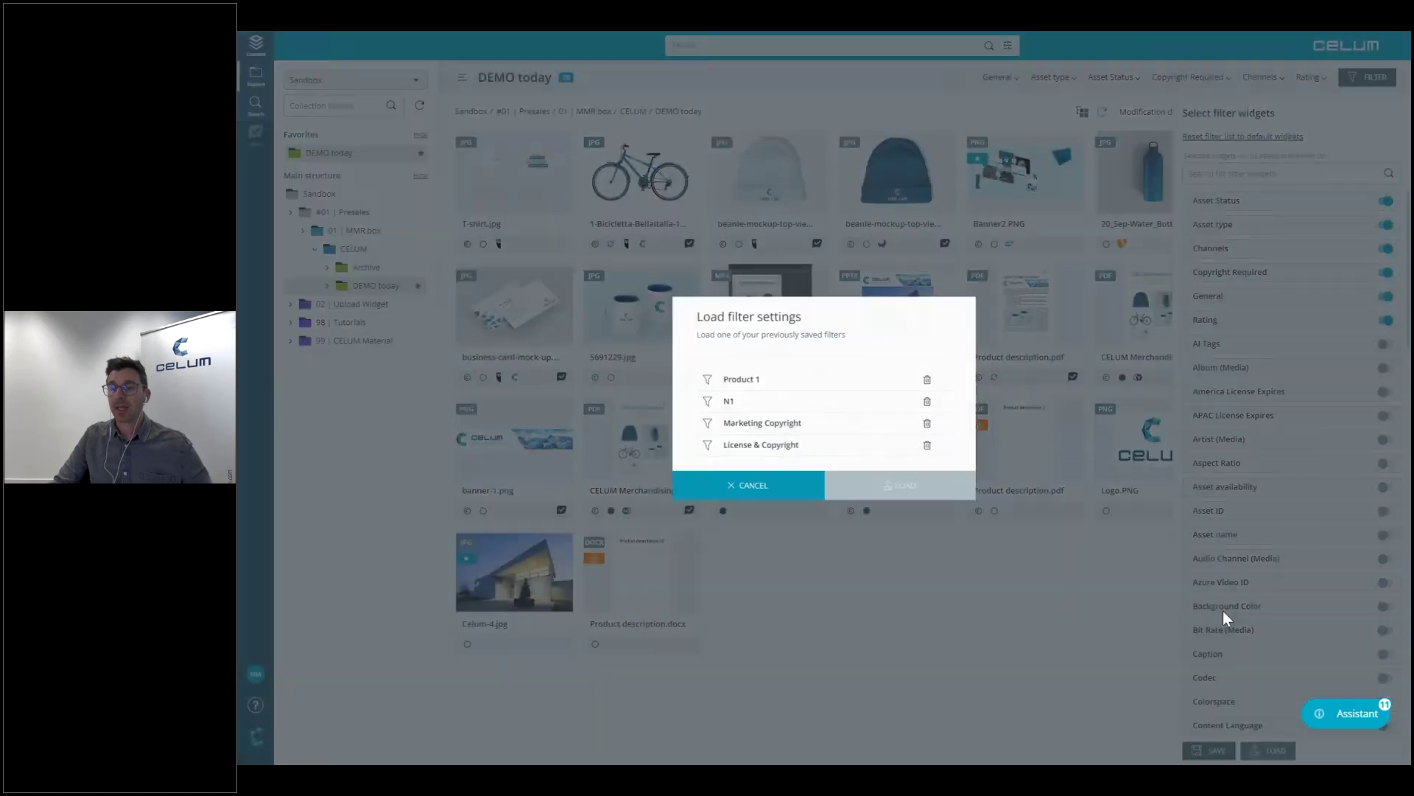
{"action": "left_click", "coordinate": [893, 494]}
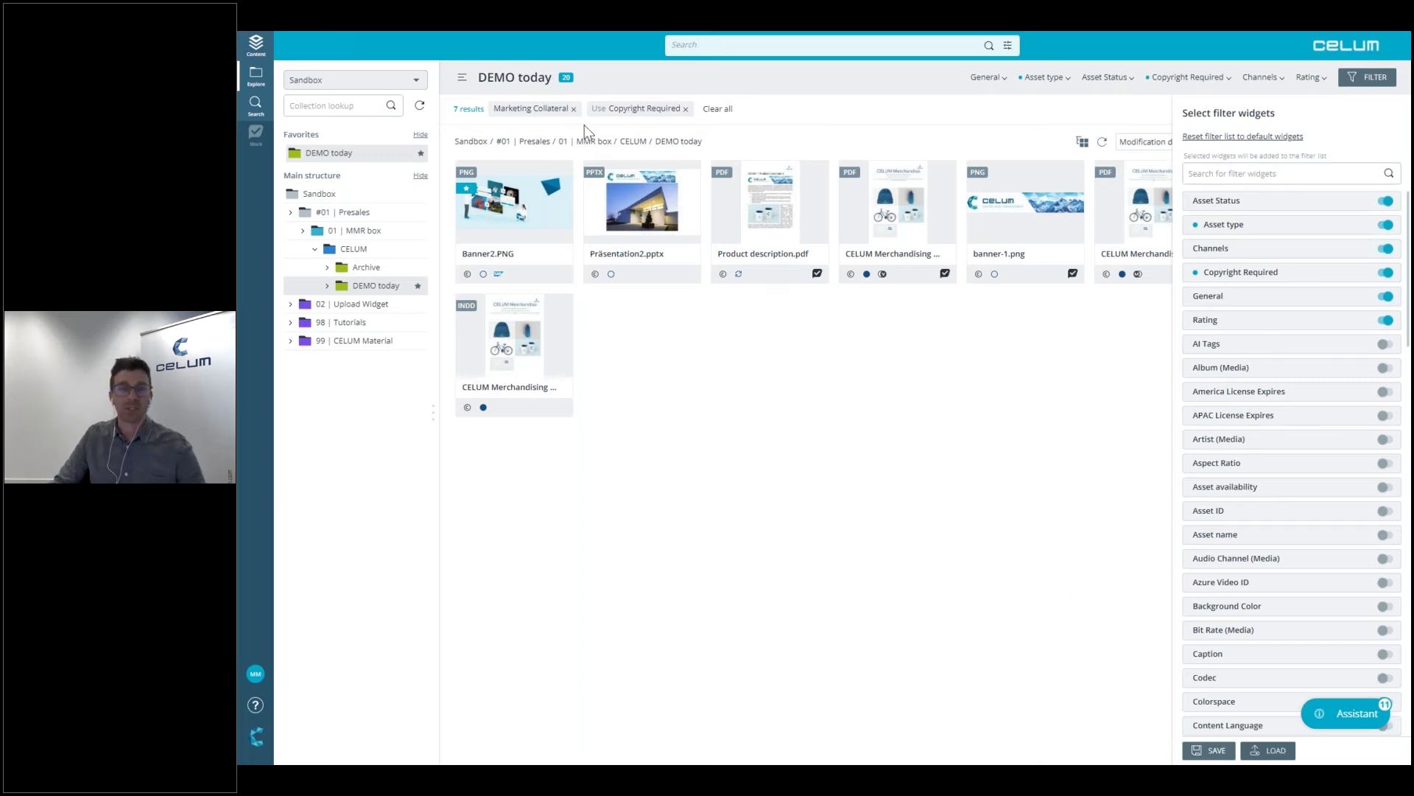
{"action": "left_click", "coordinate": [574, 109]}
{"action": "left_click", "coordinate": [574, 109]}
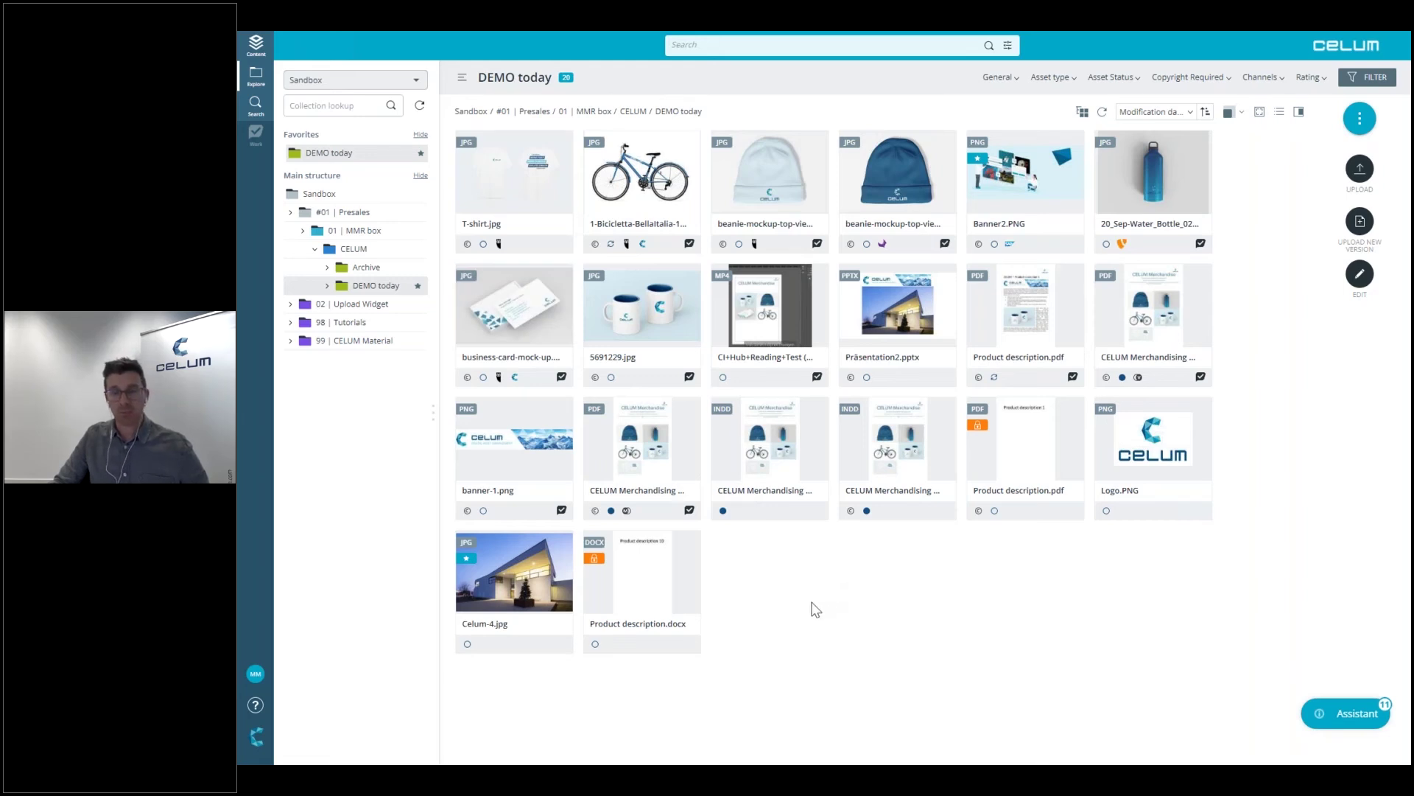
Step: Leave full-screen view and copy the link of the existing DEMO today smart view from the collection's sharing options
{"action": "key", "text": "F11"}
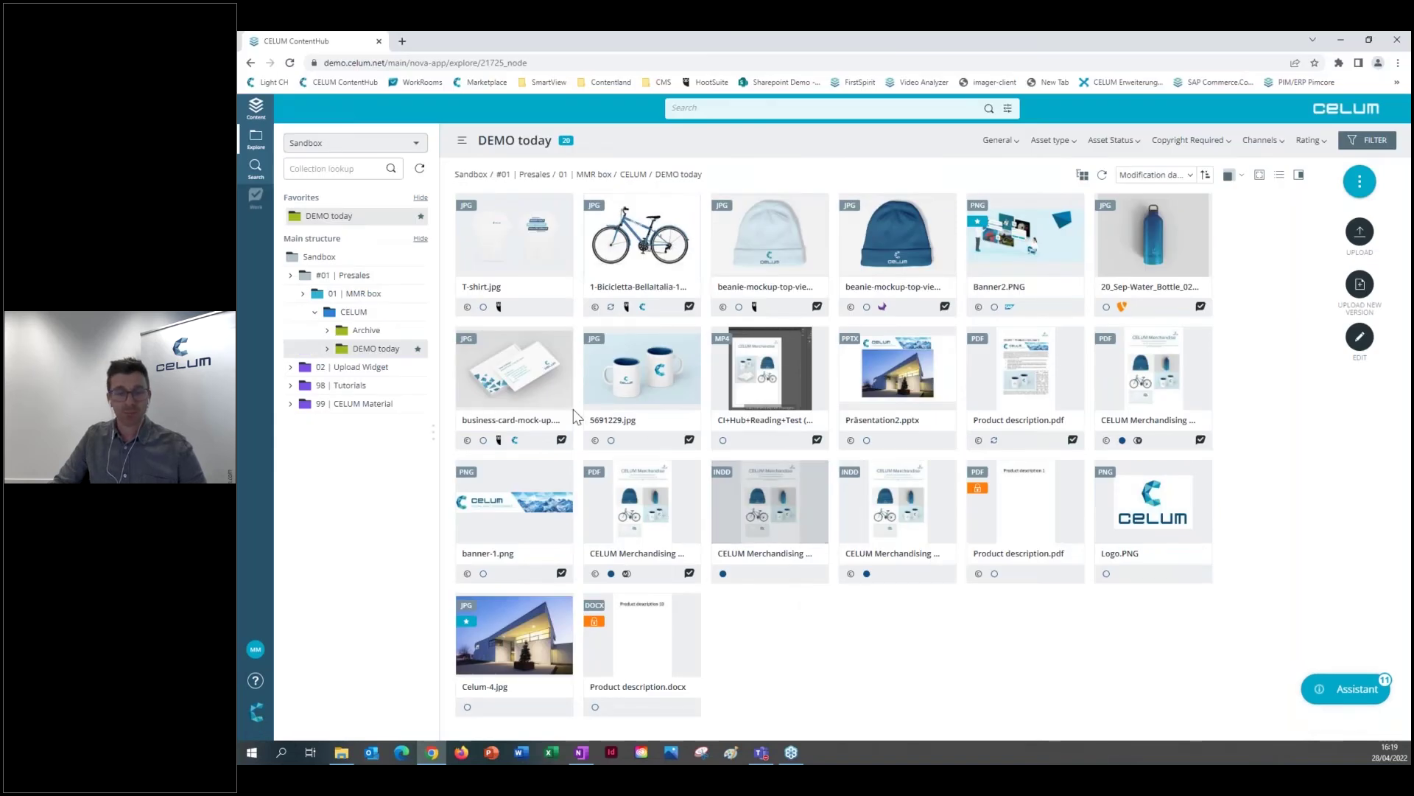
{"action": "right_click", "coordinate": [389, 355]}
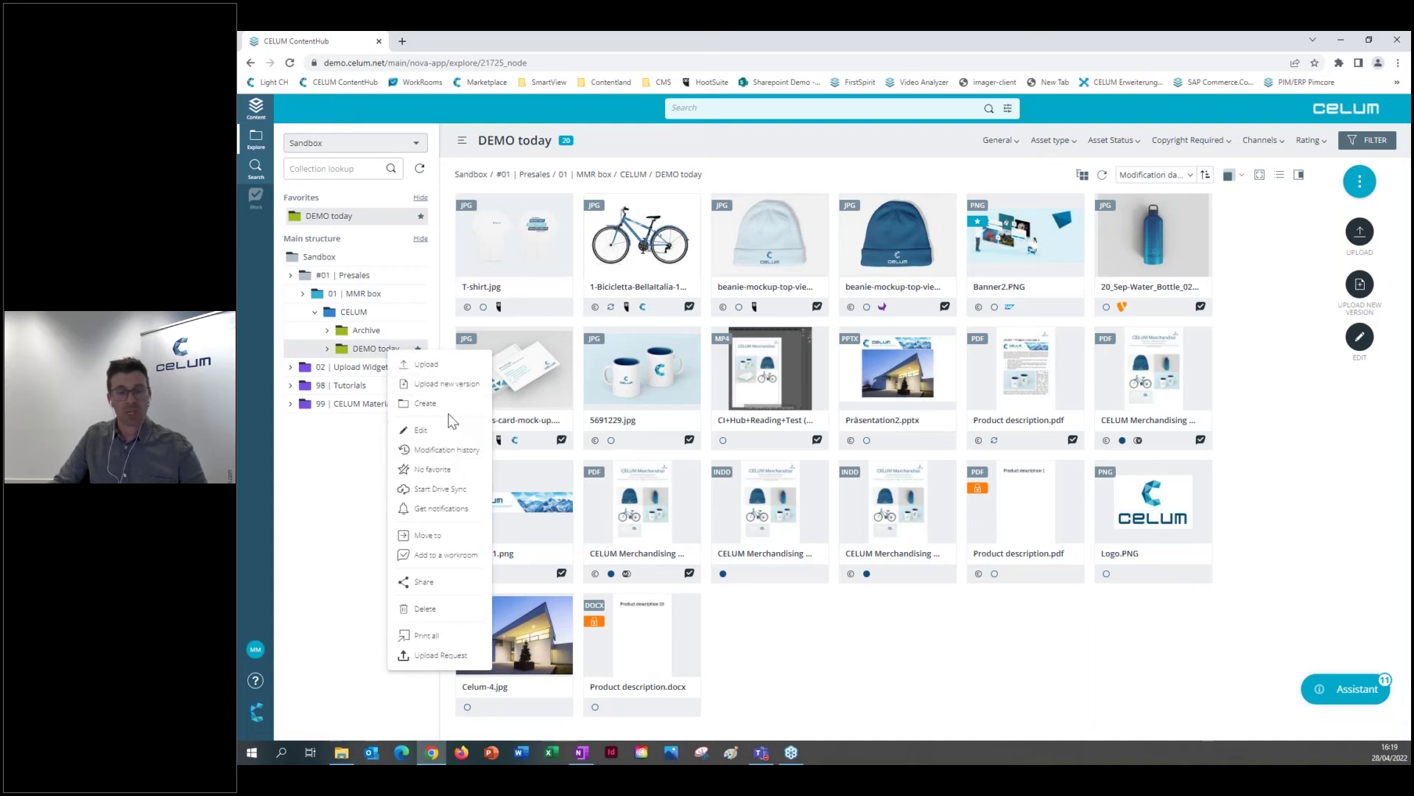
{"action": "left_click", "coordinate": [425, 582]}
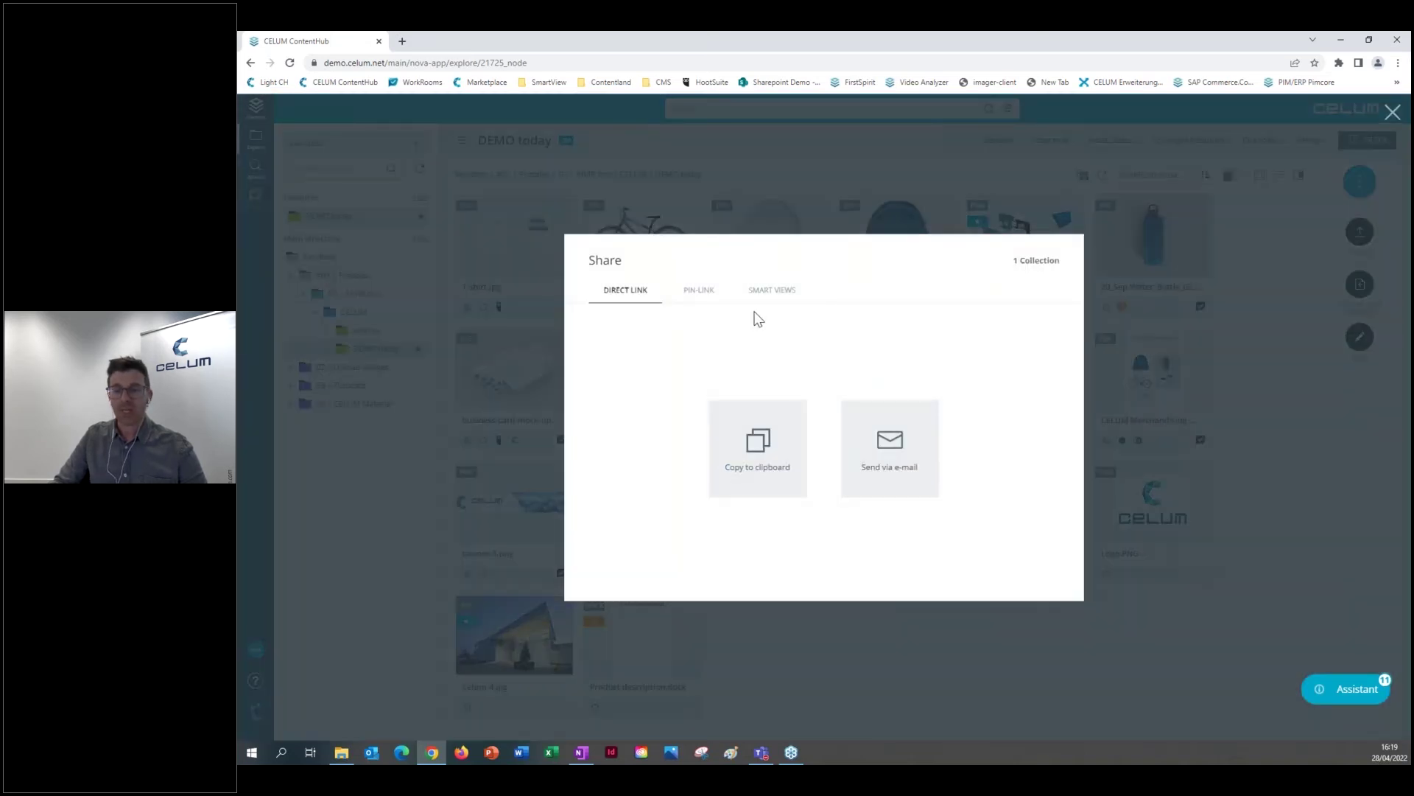
{"action": "left_click", "coordinate": [746, 308]}
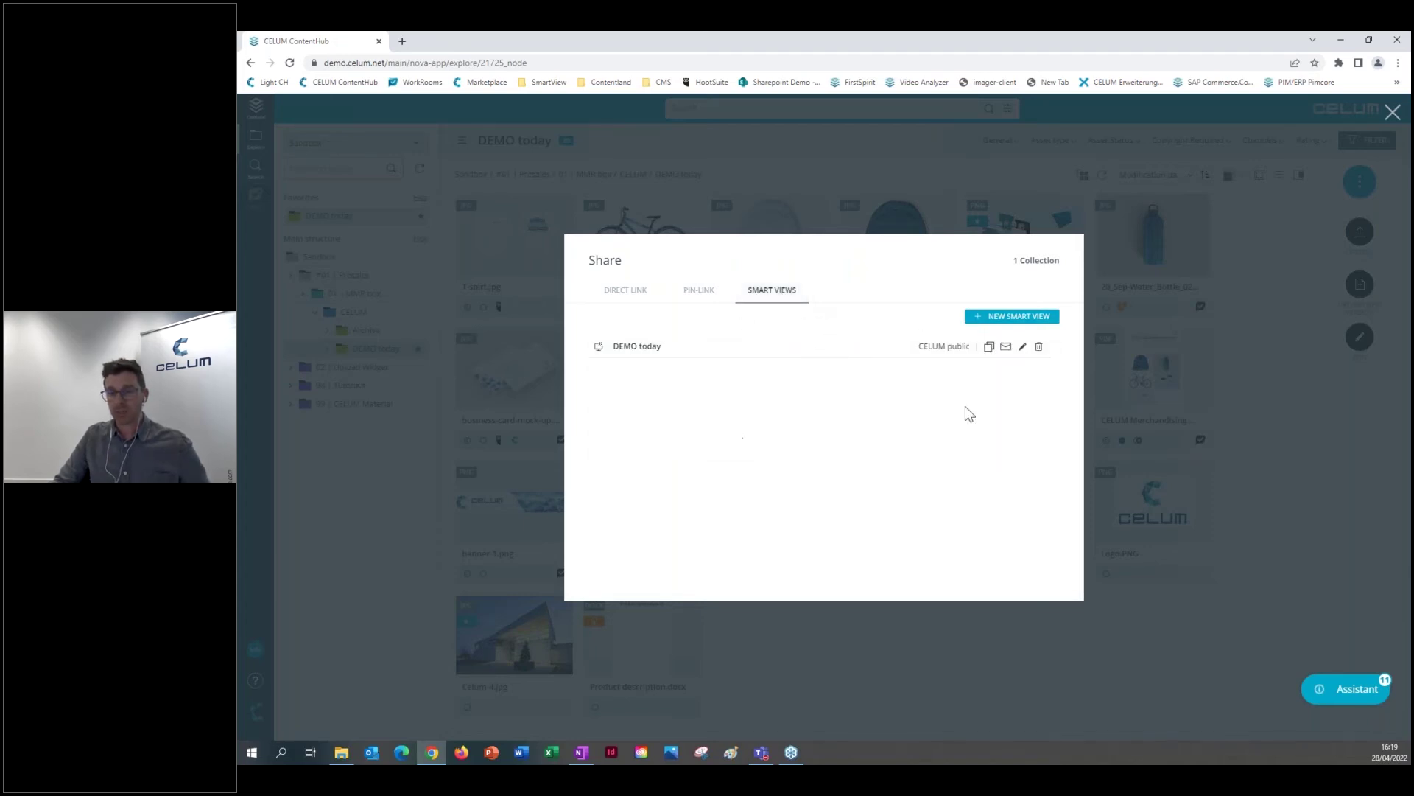
{"action": "left_click", "coordinate": [989, 346]}
Step: Open the copied smart view link in a new browser tab
{"action": "left_click", "coordinate": [403, 42]}
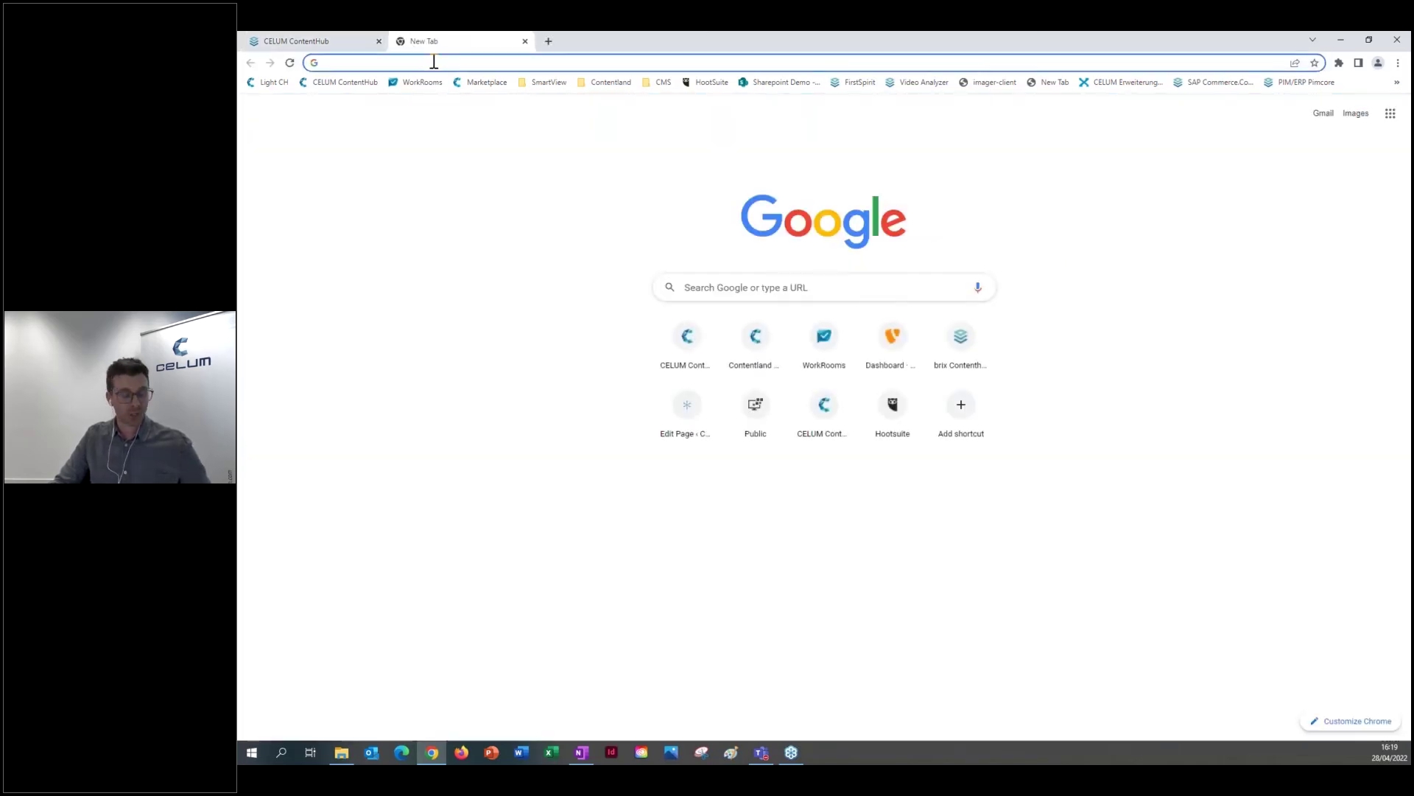
{"action": "key", "text": "ctrl+v"}
{"action": "key", "text": "Return"}
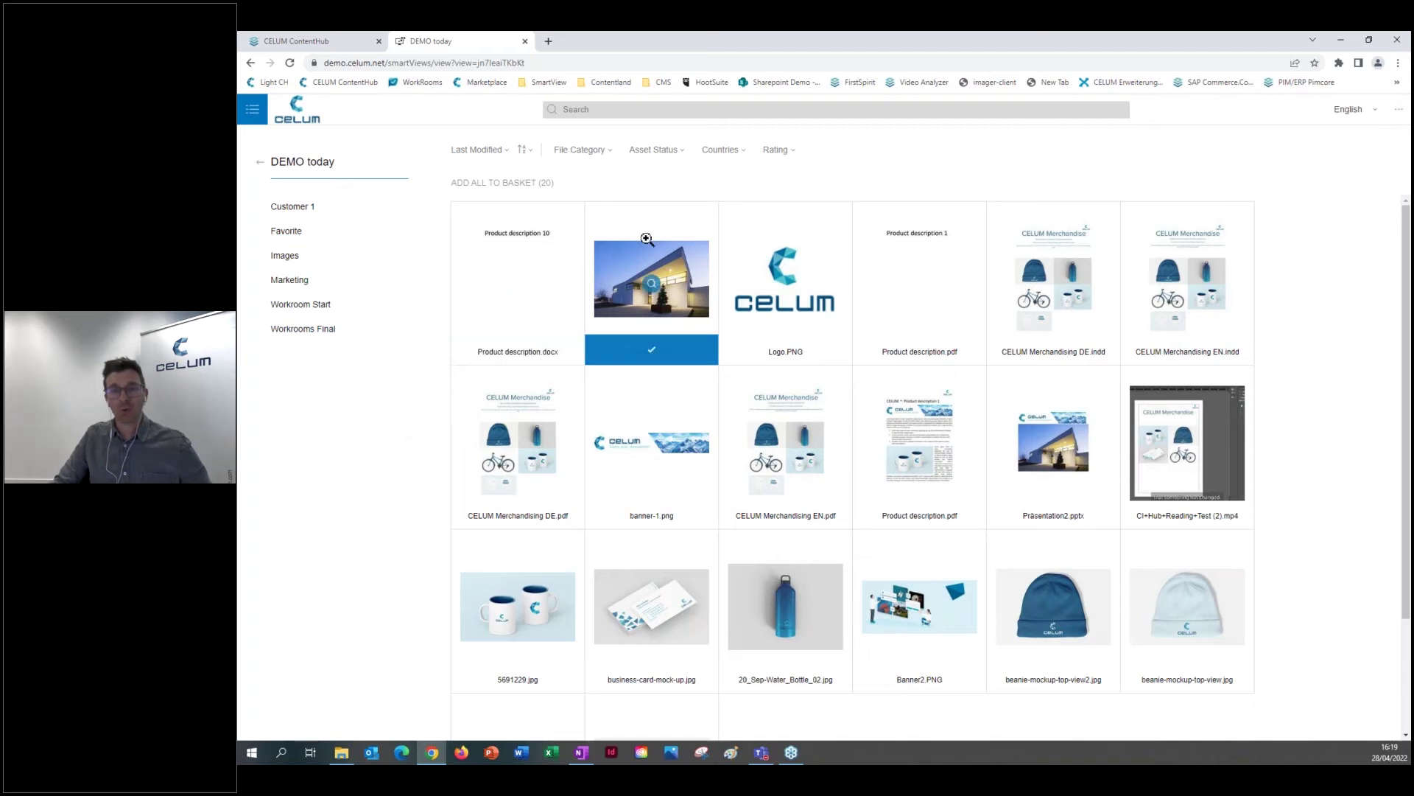
Step: Filter the smart view's assets by the asset status New and a five-star rating
{"action": "left_click", "coordinate": [683, 157]}
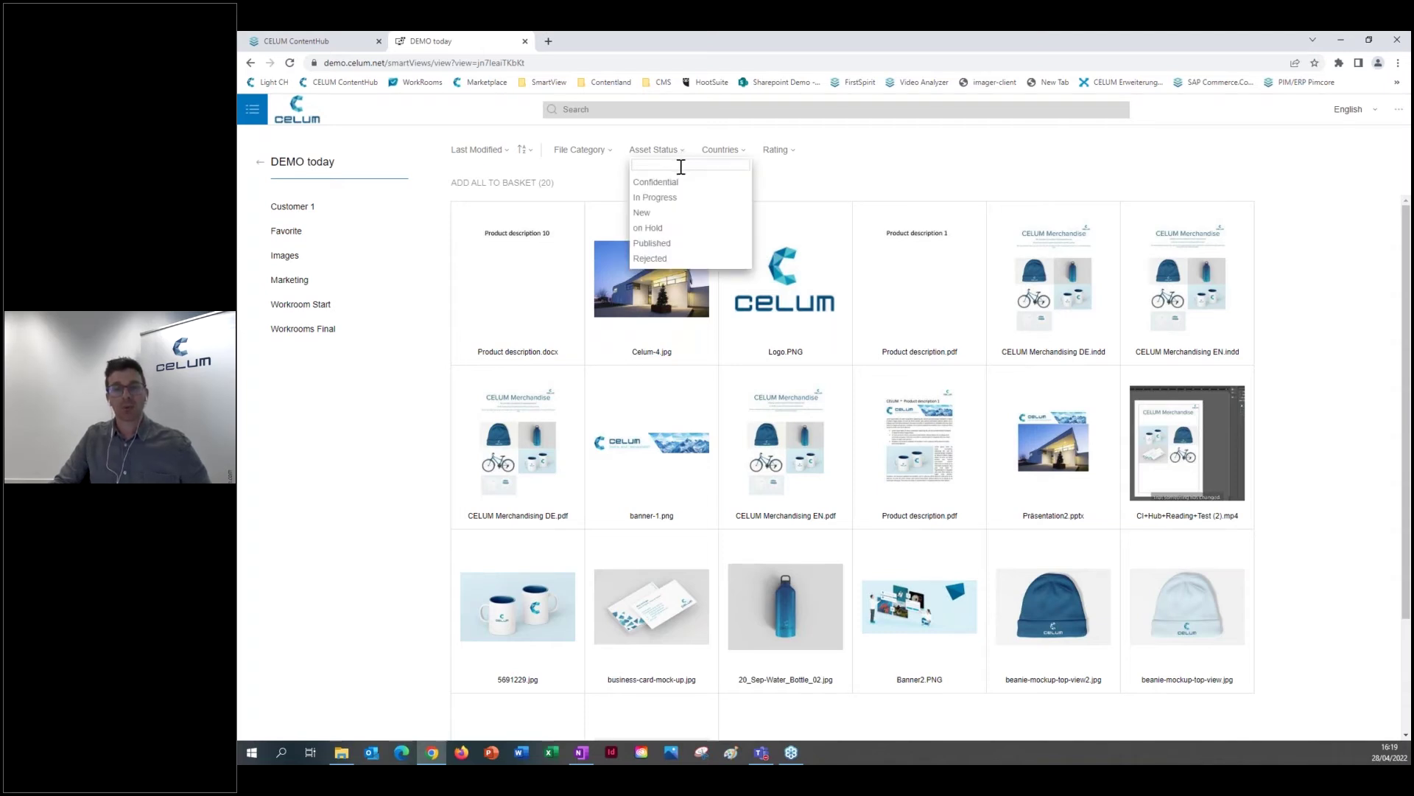
{"action": "left_click", "coordinate": [648, 213]}
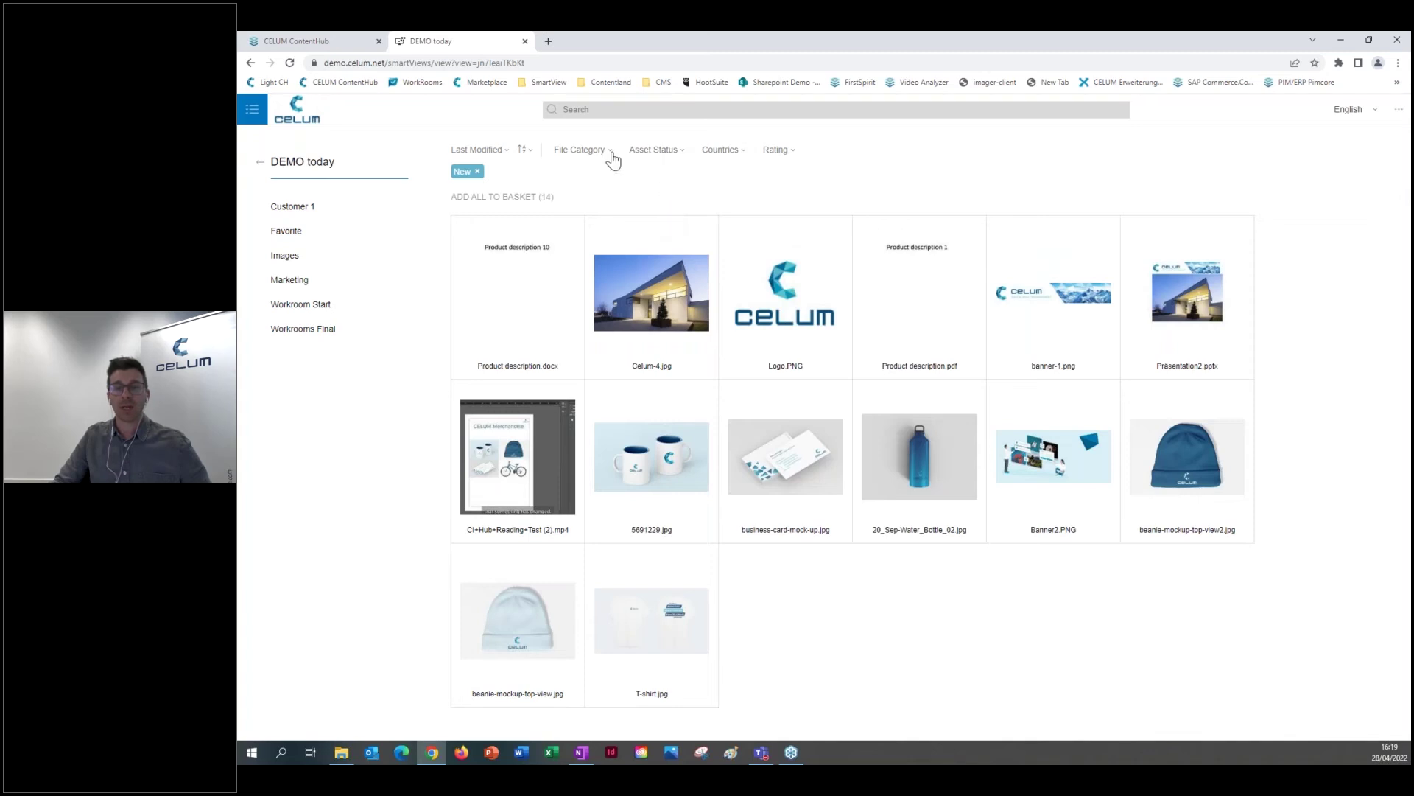
{"action": "left_click", "coordinate": [781, 151]}
{"action": "left_click", "coordinate": [804, 247]}
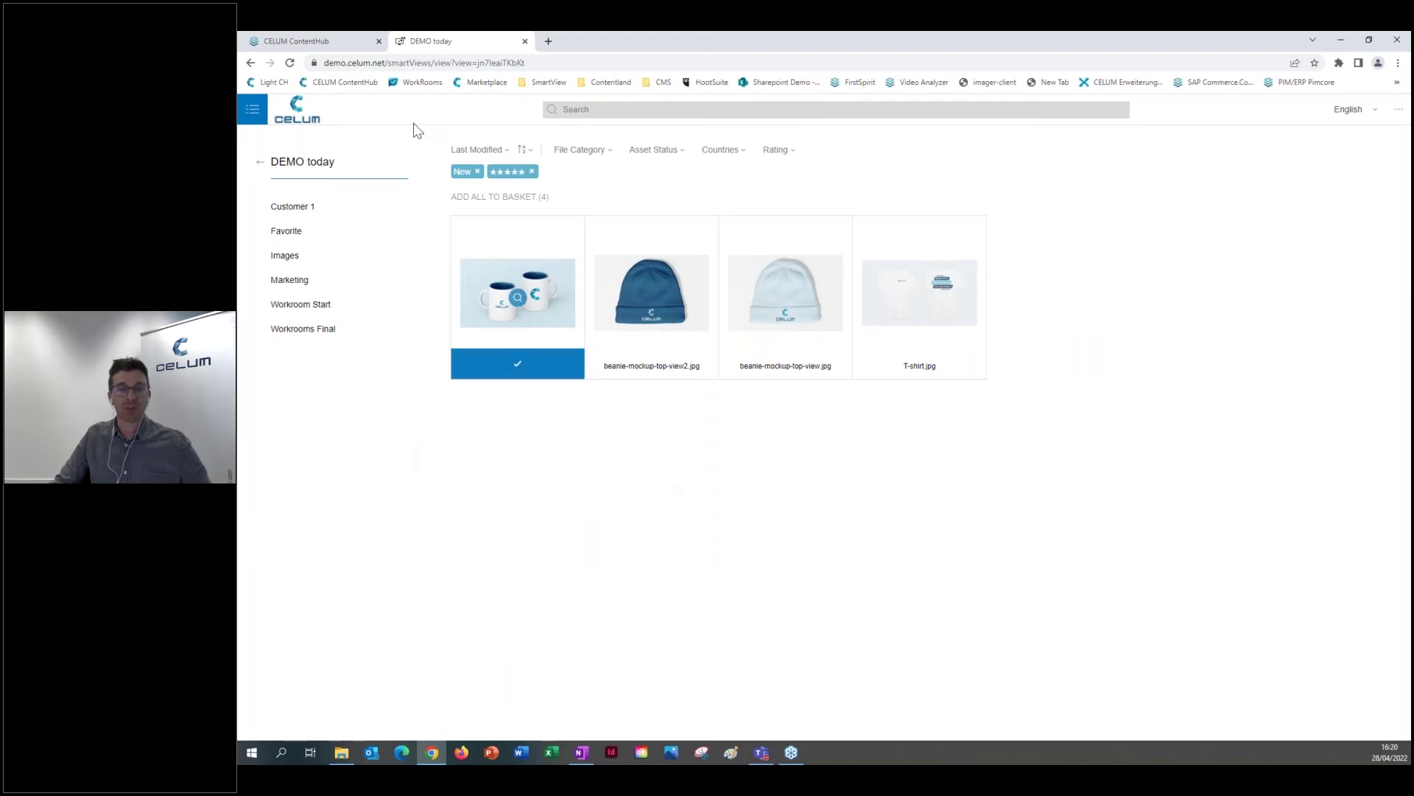
Step: Close the Share dialog in ContentHub and return to the DEMO today smart view
{"action": "left_click", "coordinate": [296, 42]}
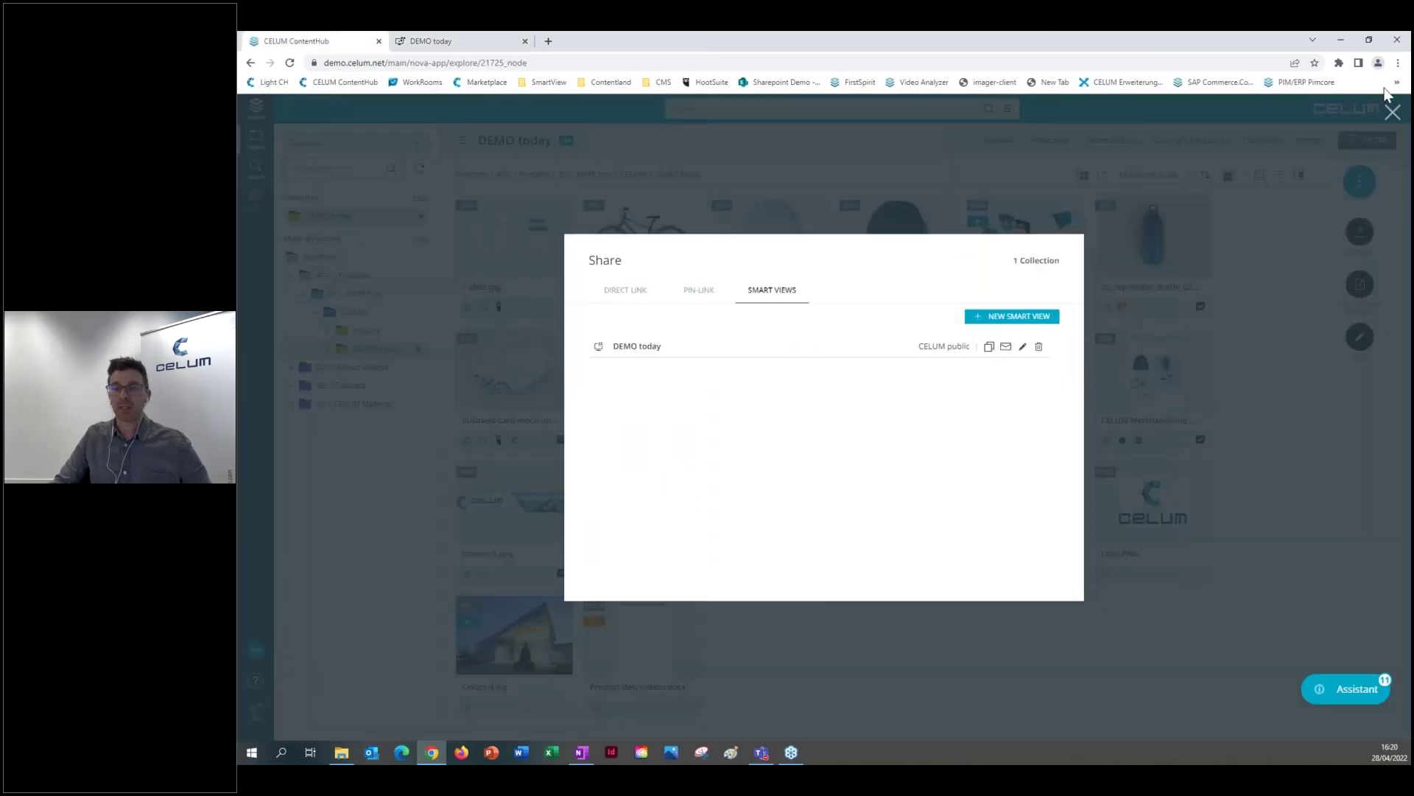
{"action": "left_click", "coordinate": [1392, 112]}
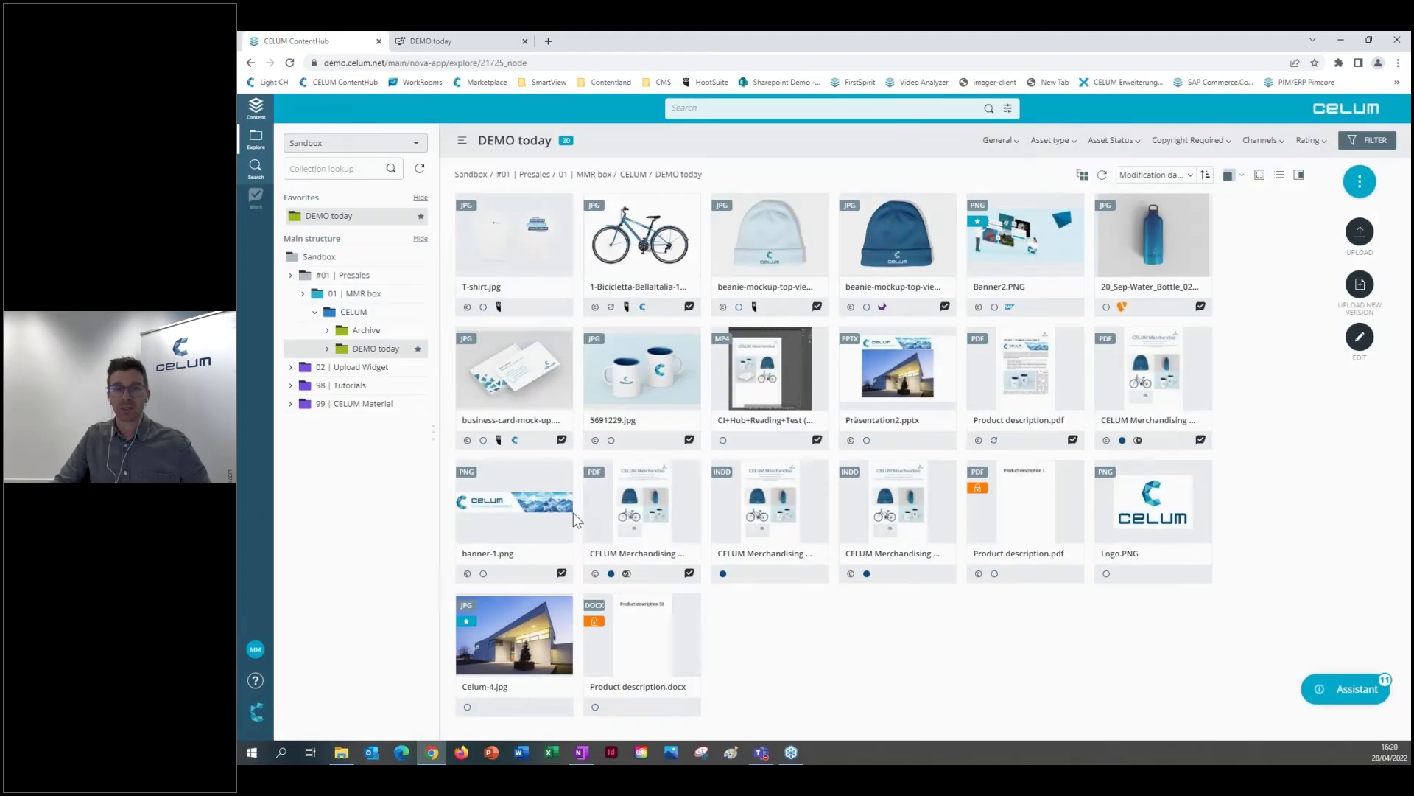
{"action": "left_click", "coordinate": [461, 42]}
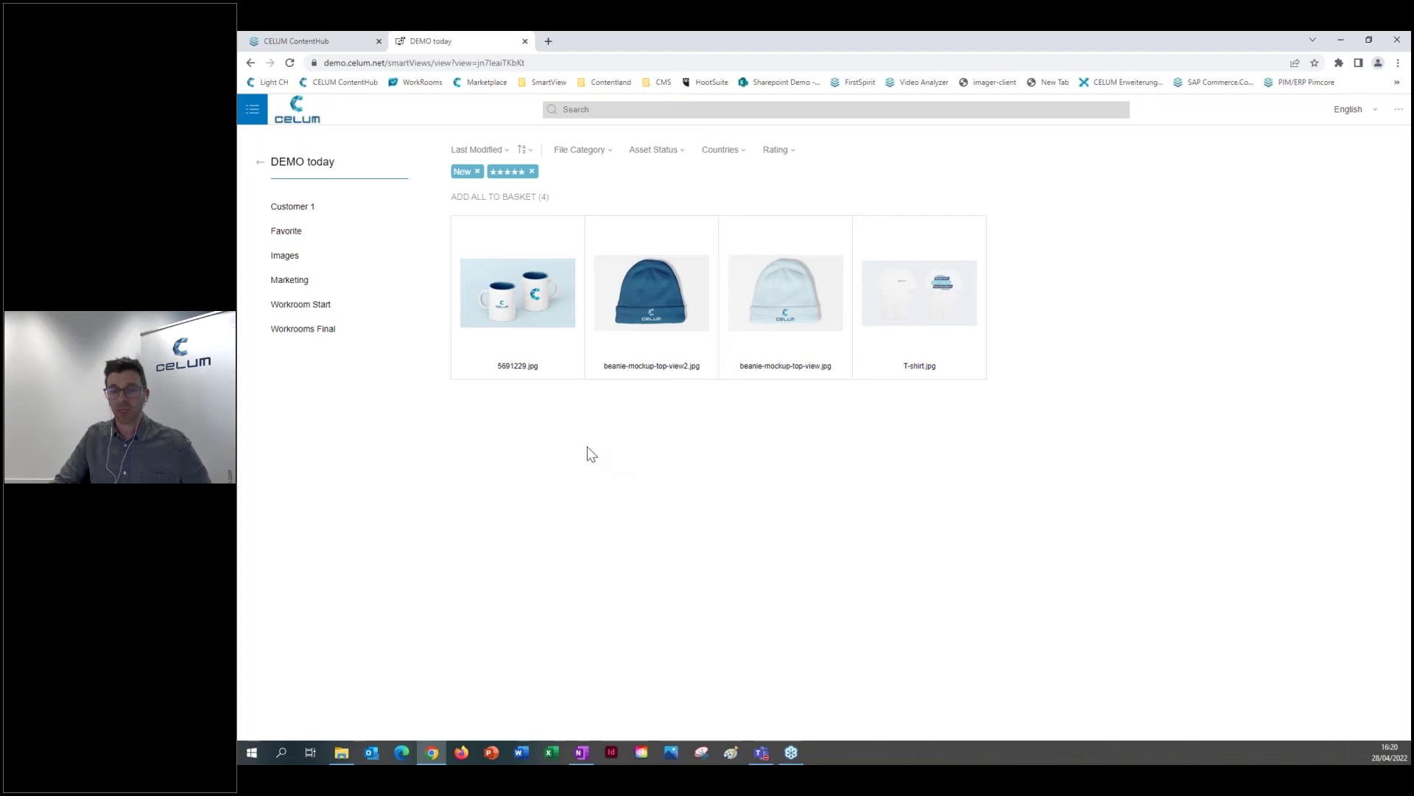
Step: Add 5691229.jpg and beanie-mockup-top-view2.jpg to the basket and open the basket
{"action": "mouse_move", "coordinate": [518, 374]}
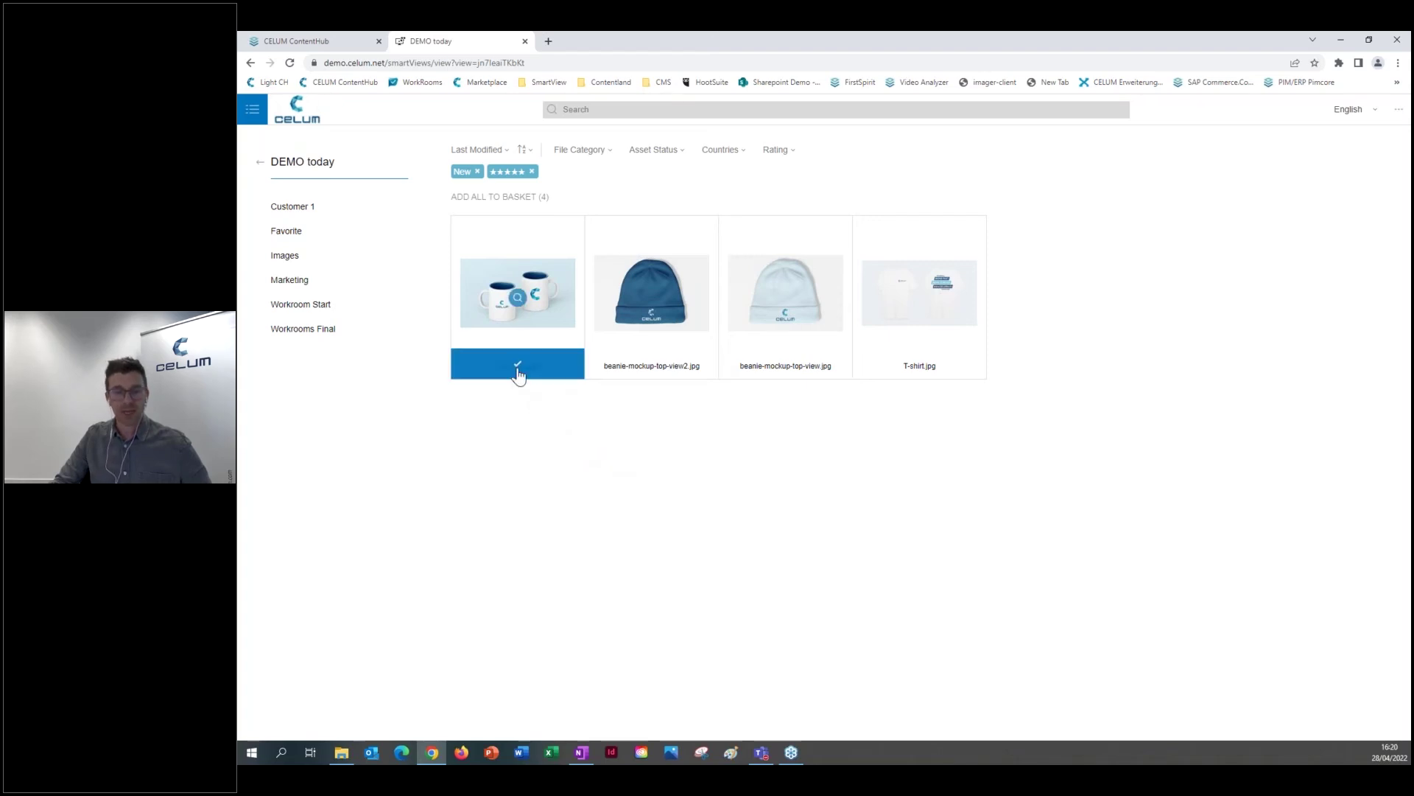
{"action": "left_click", "coordinate": [516, 372]}
{"action": "left_click", "coordinate": [652, 364]}
{"action": "left_click", "coordinate": [1379, 709]}
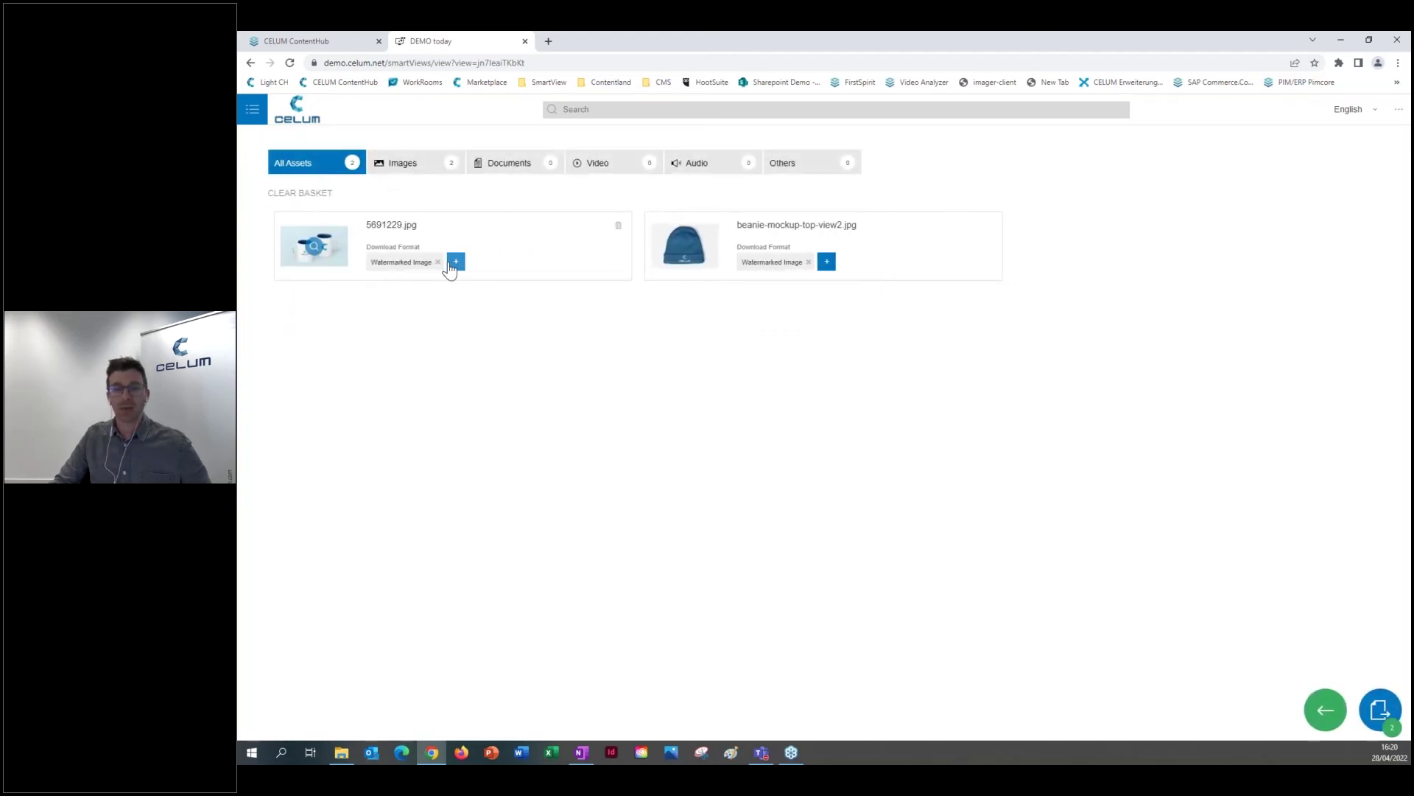
Step: View the additional download formats offered for 5691229.jpg and close the smart view's browser tab
{"action": "left_click", "coordinate": [459, 261]}
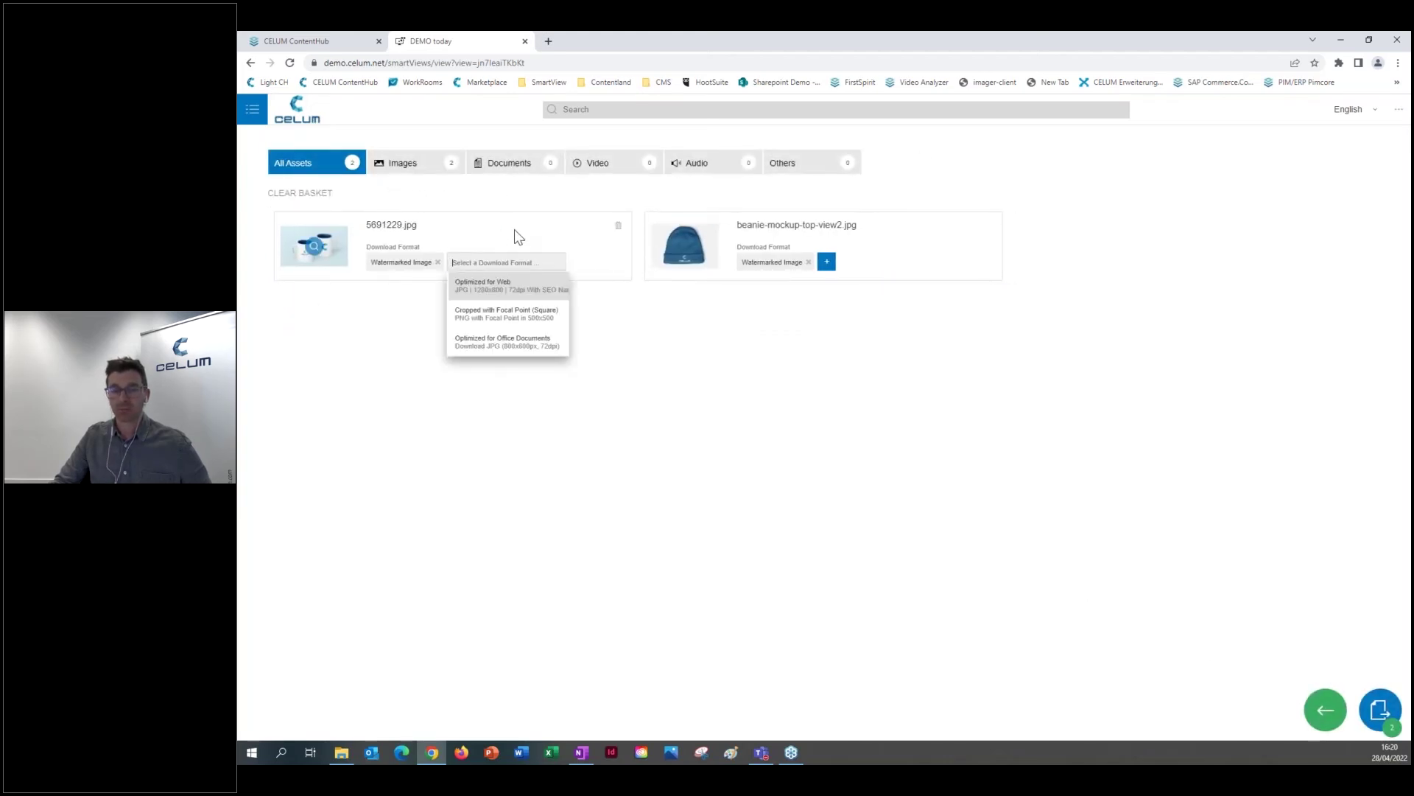
{"action": "key", "text": "Down"}
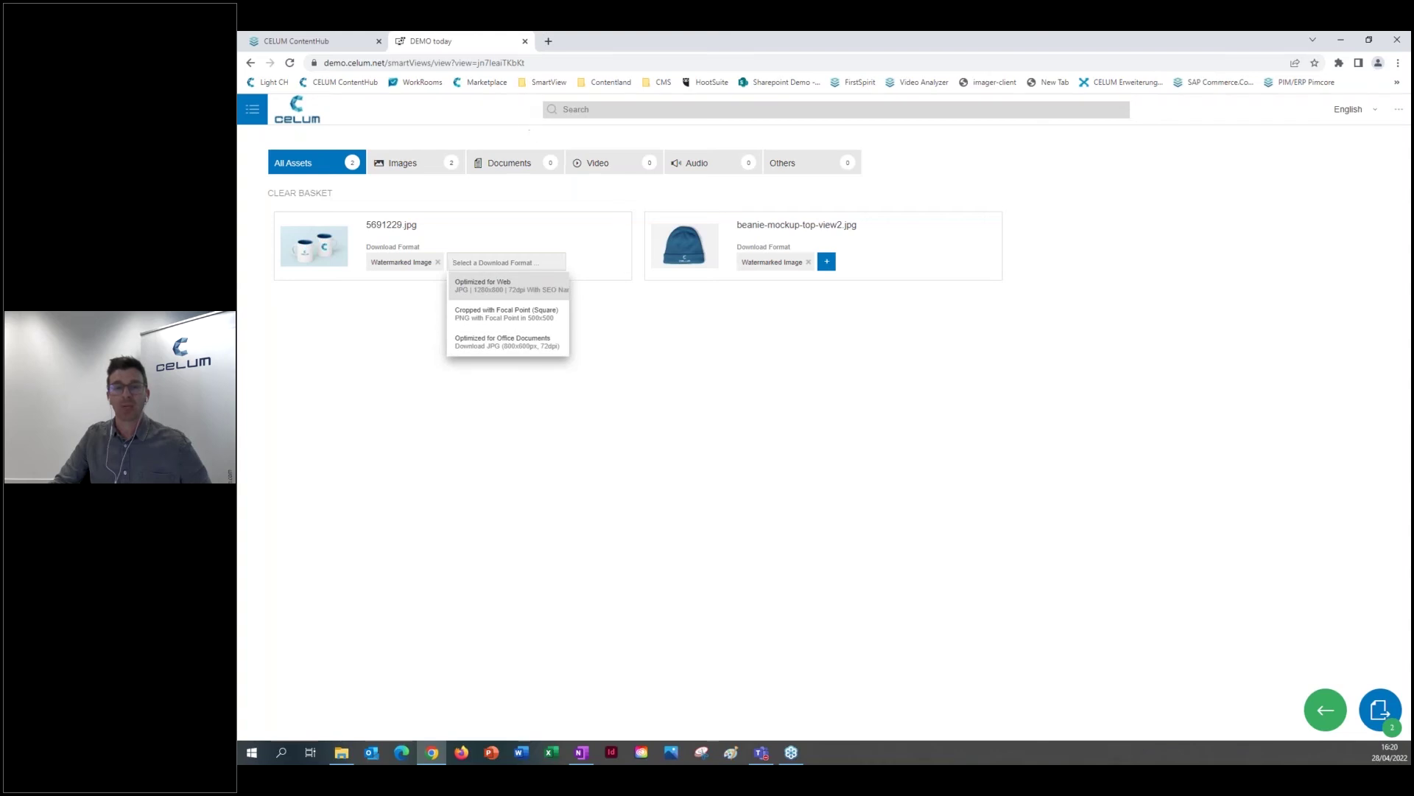
{"action": "left_click", "coordinate": [525, 42]}
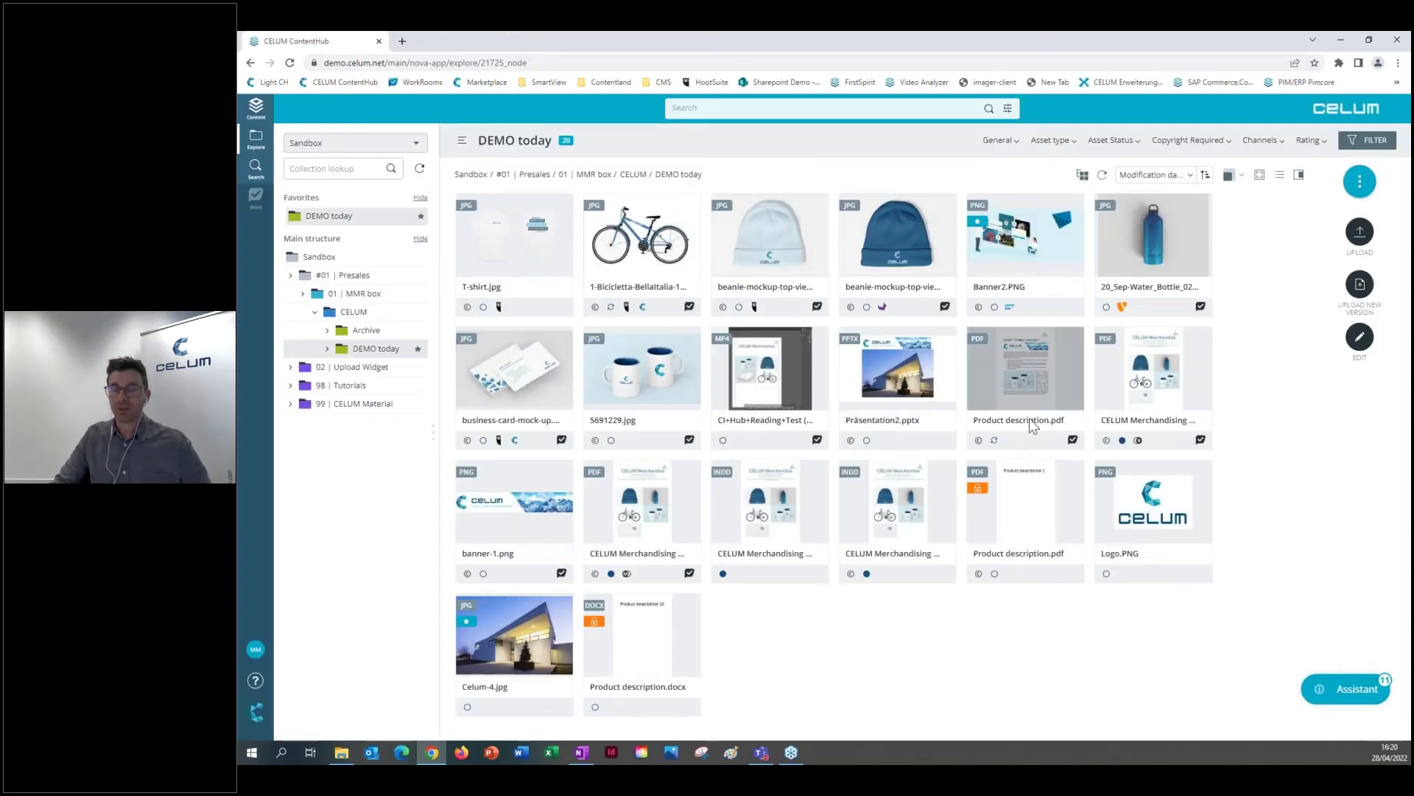